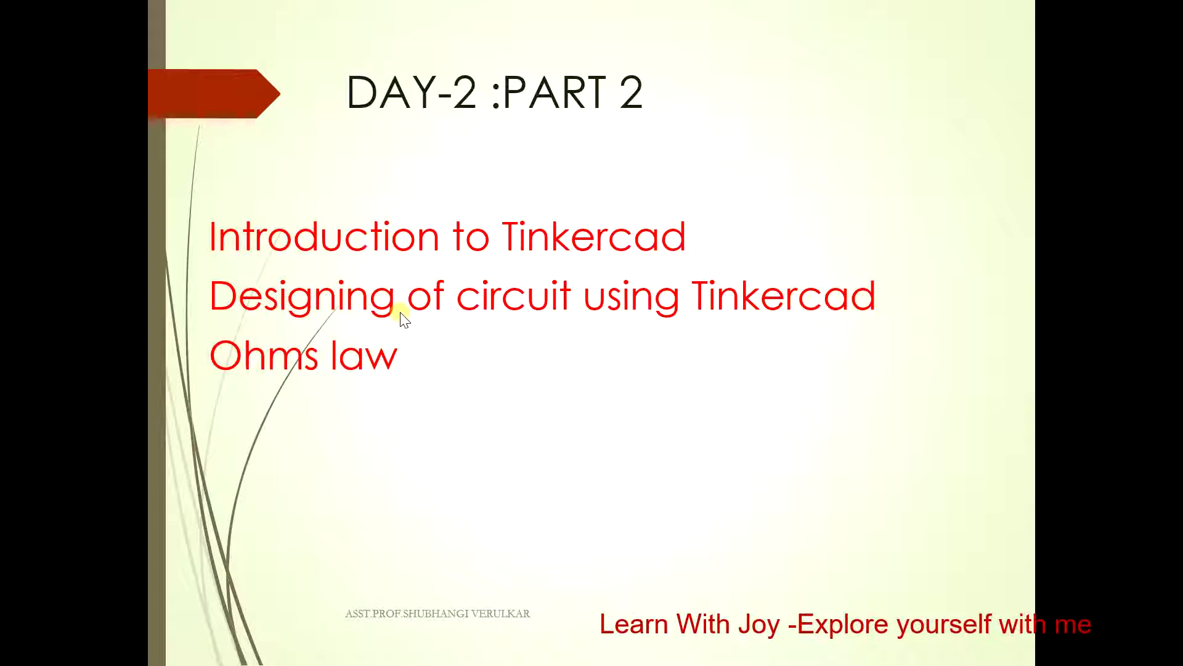
# Advance to the slide about going to Tinkercad, end the slide show and switch to Chrome
pyautogui.click(401, 313)
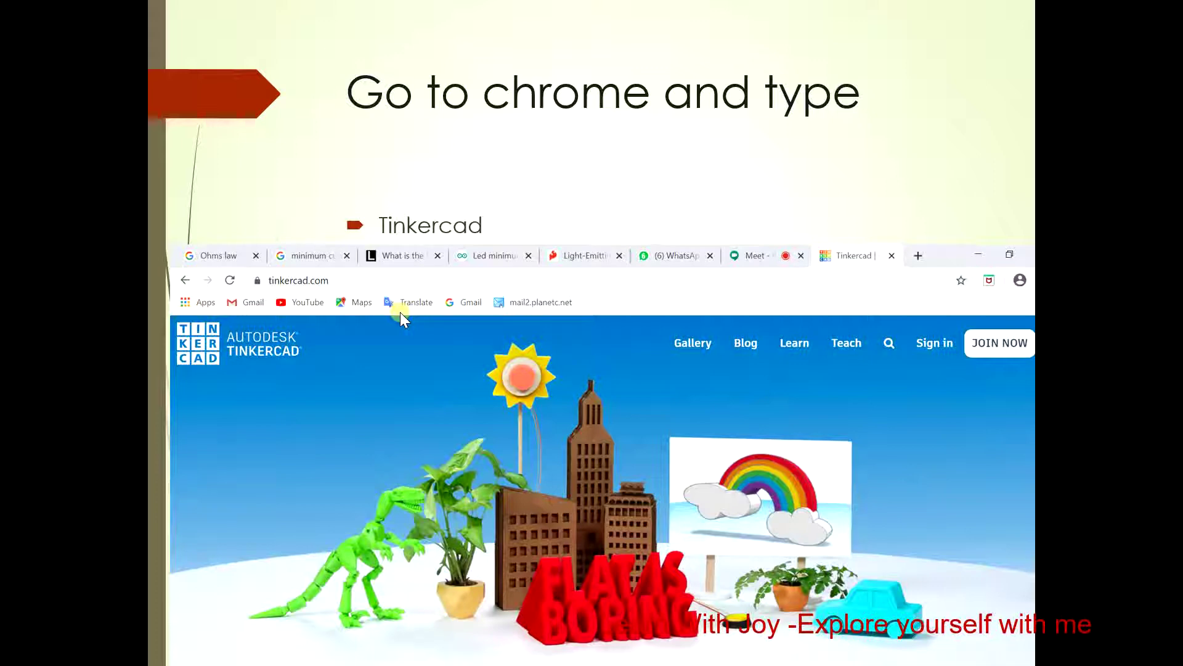
pyautogui.press('Escape')
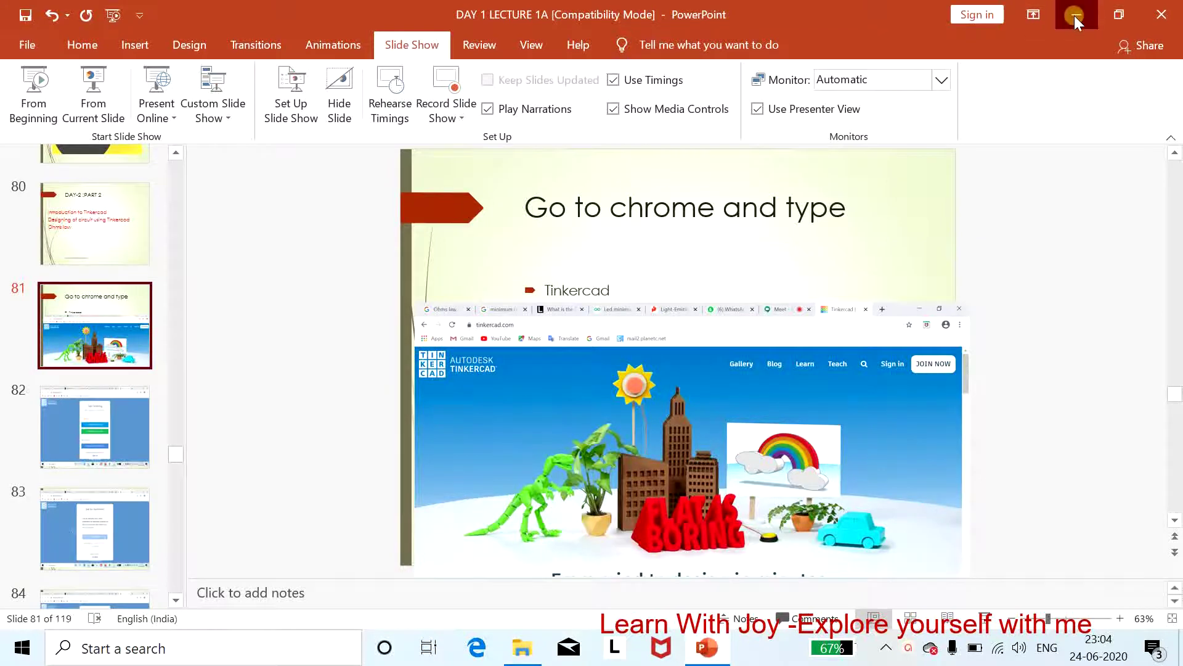
pyautogui.click(1076, 19)
pyautogui.doubleClick(41, 317)
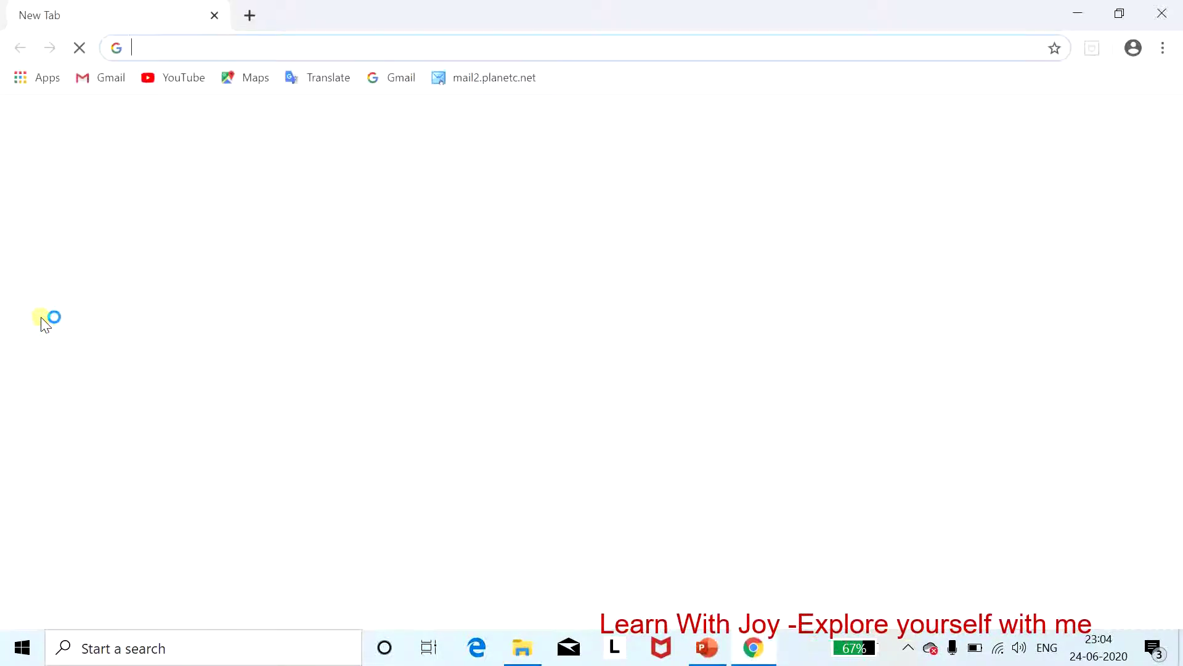
# Search Google for "tikercad" and look through the results
pyautogui.click(207, 43)
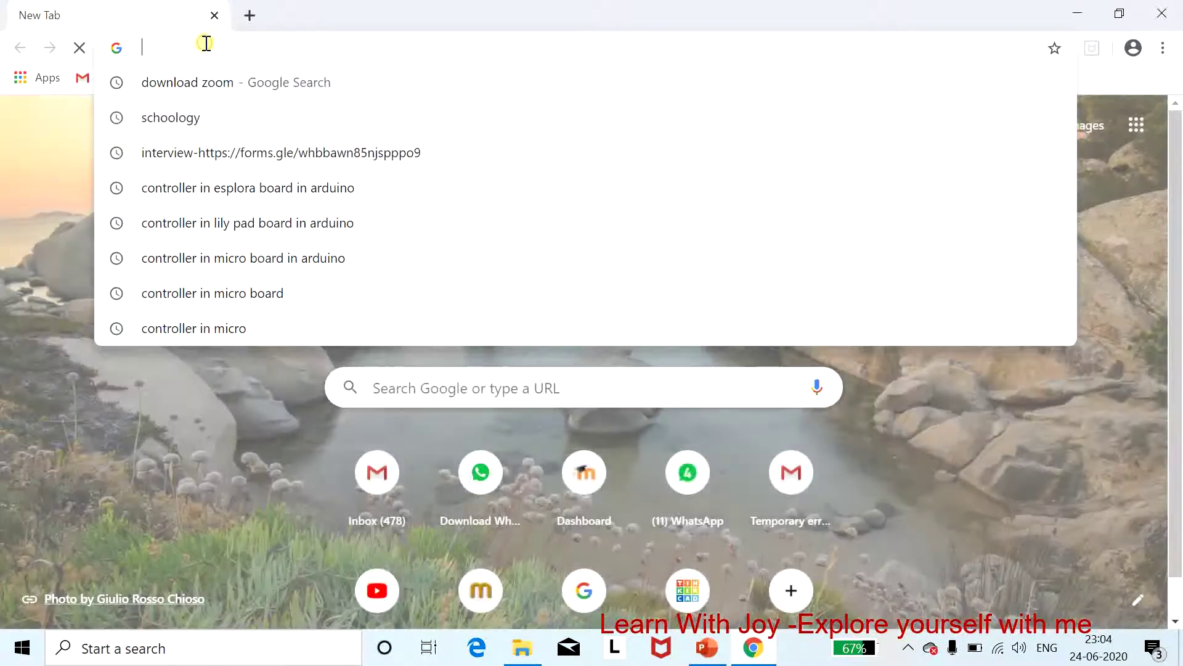
pyautogui.write('tik')
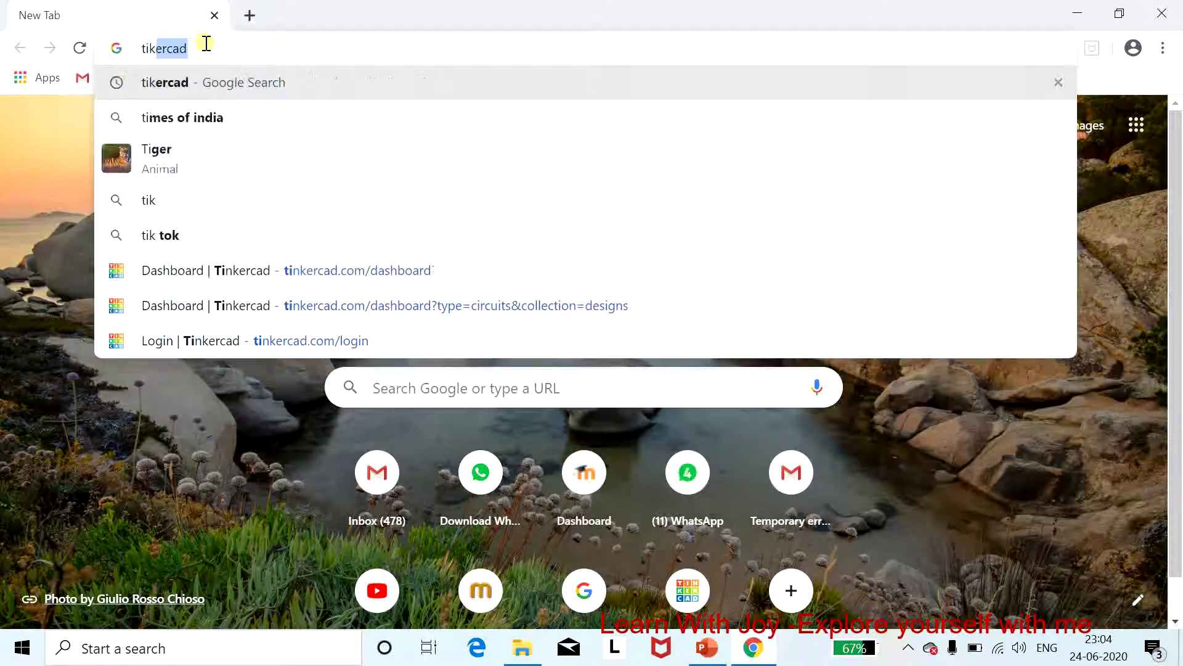
pyautogui.click(182, 82)
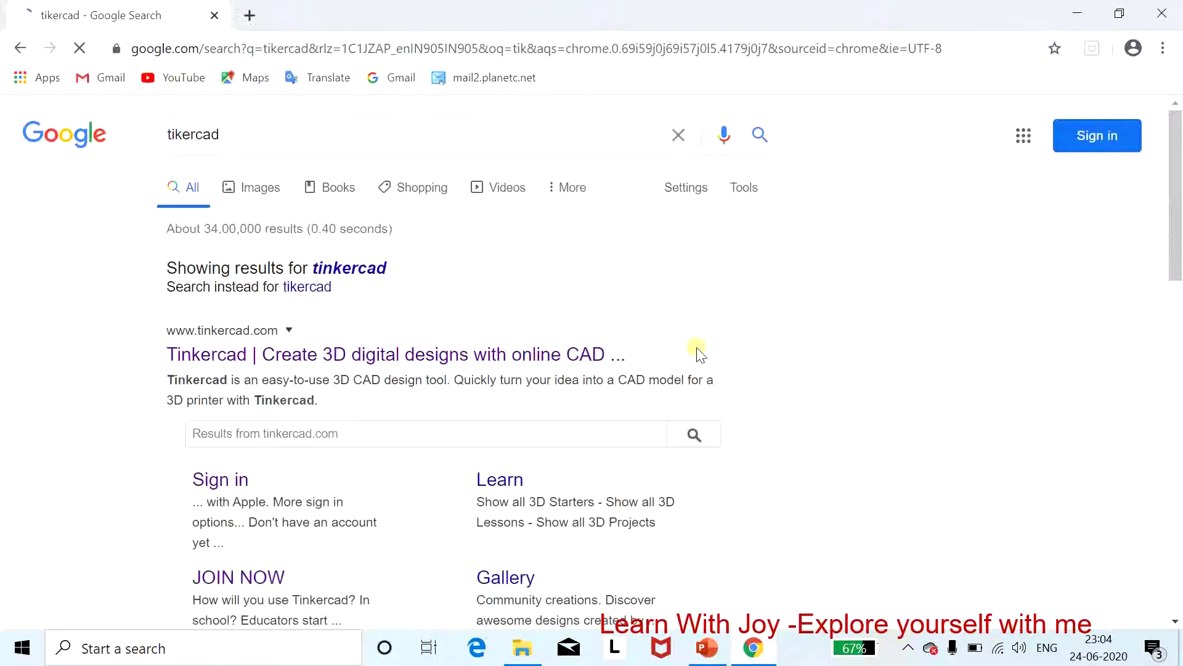
pyautogui.scroll(-9, 454, 414)
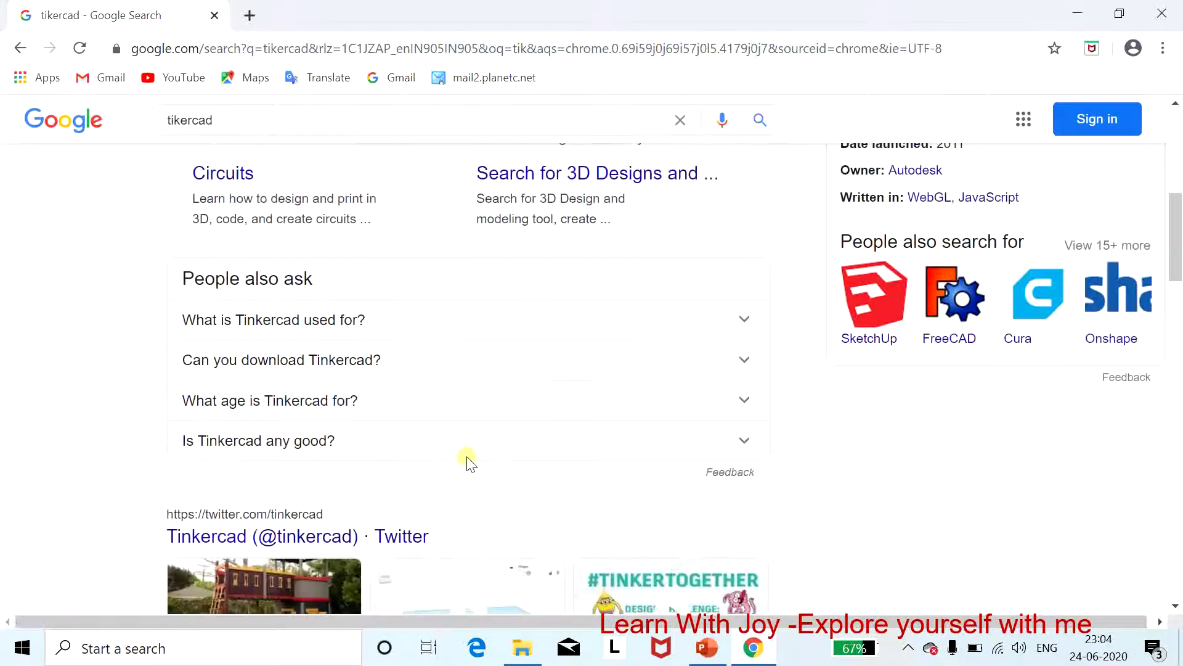
pyautogui.scroll(-5, 464, 467)
pyautogui.scroll(13, 459, 465)
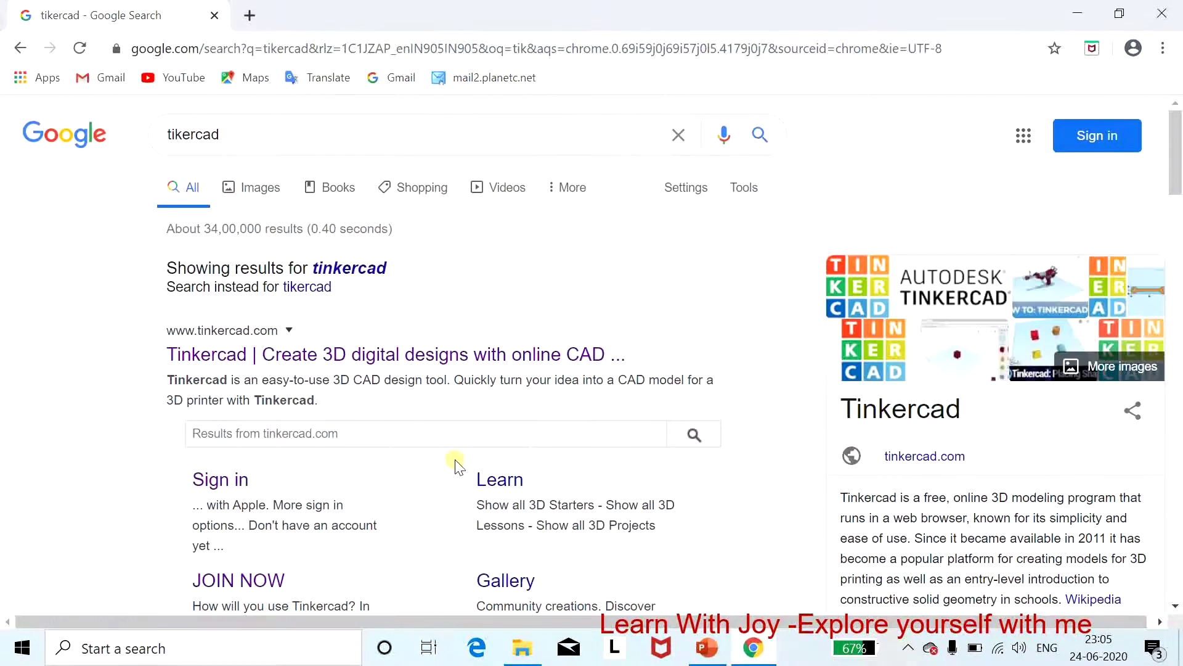
# Change the search to "tinkercad login" and open the main tinkercad.com site from the results
pyautogui.click(178, 137)
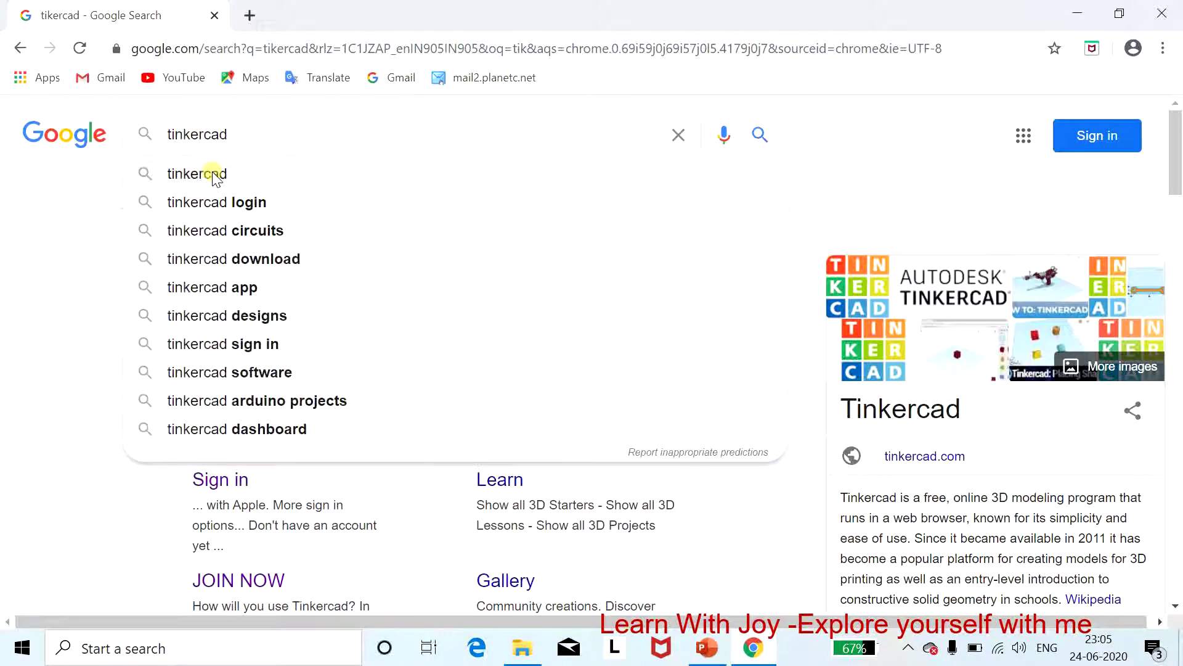
pyautogui.click(238, 206)
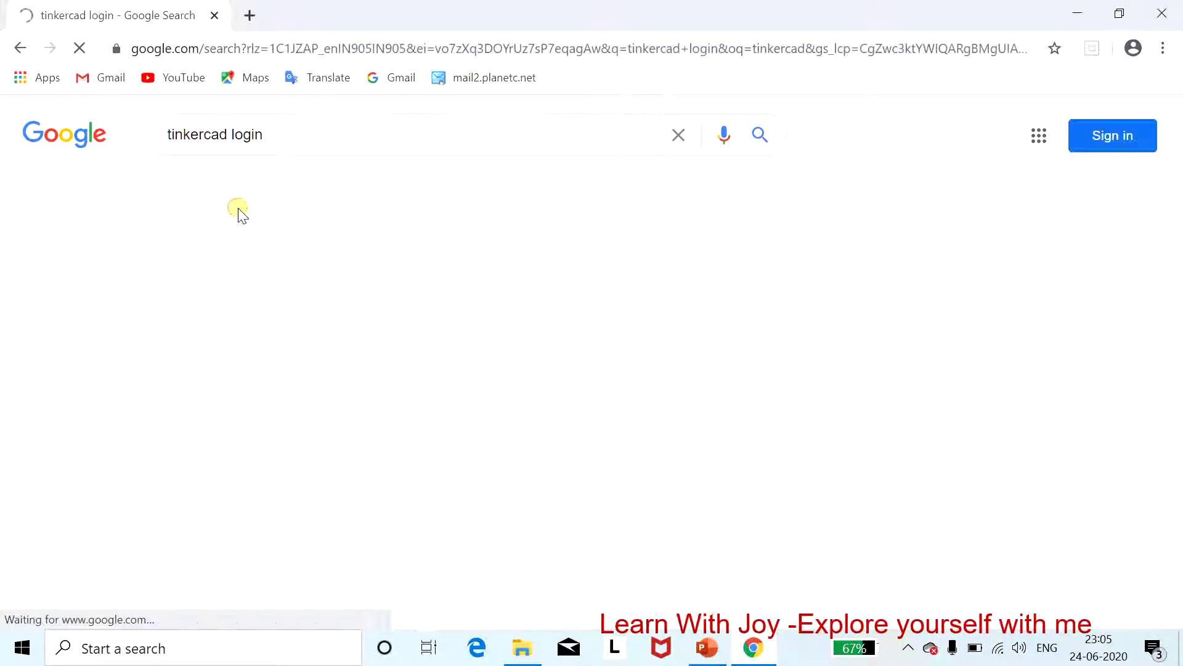
pyautogui.scroll(-3, 416, 382)
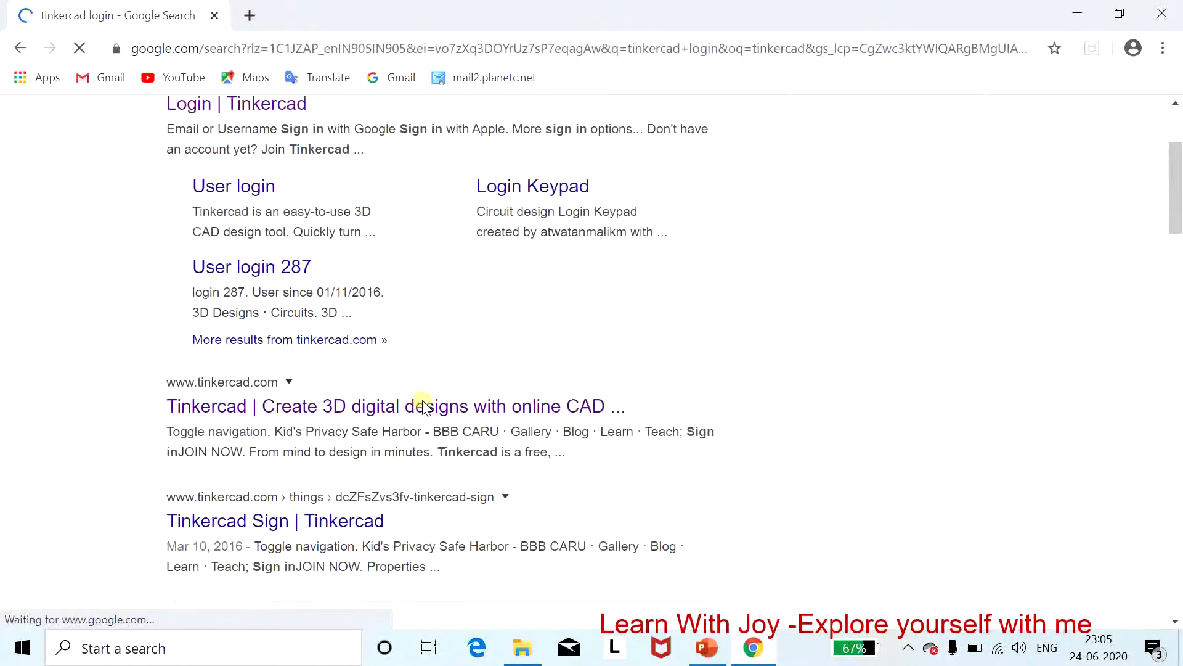
pyautogui.click(348, 406)
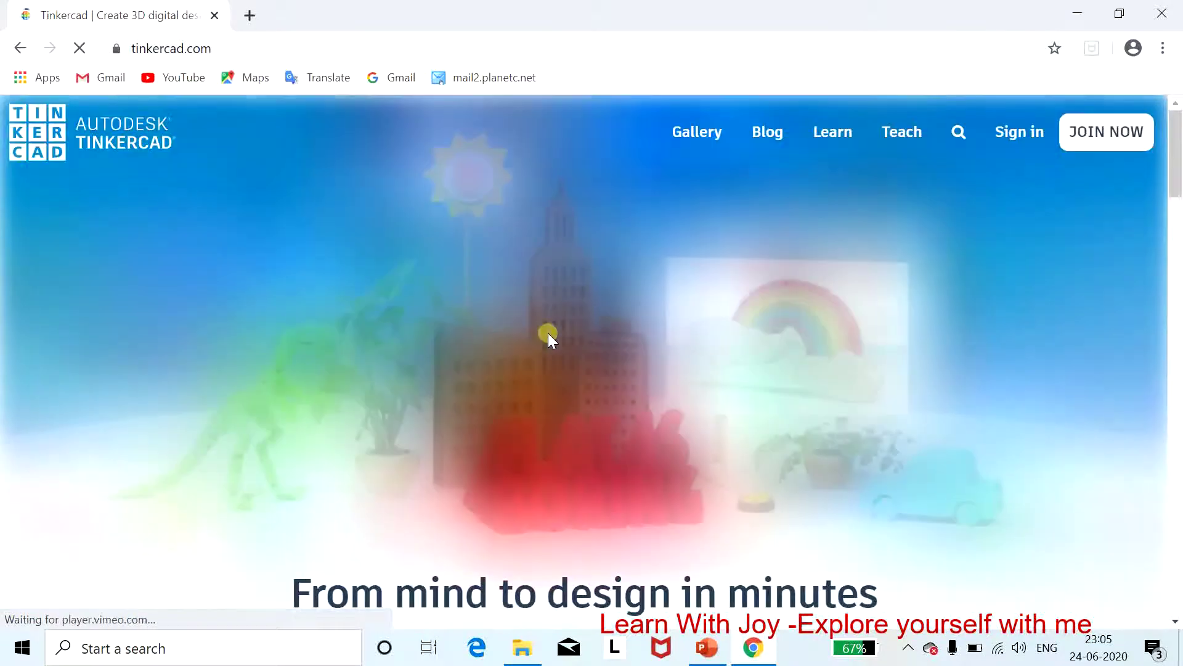
# Examine the Tinkercad home page, especially the 3D Design, Electronics and Codeblocks sections
pyautogui.scroll(-3, 546, 333)
pyautogui.scroll(3, 571, 363)
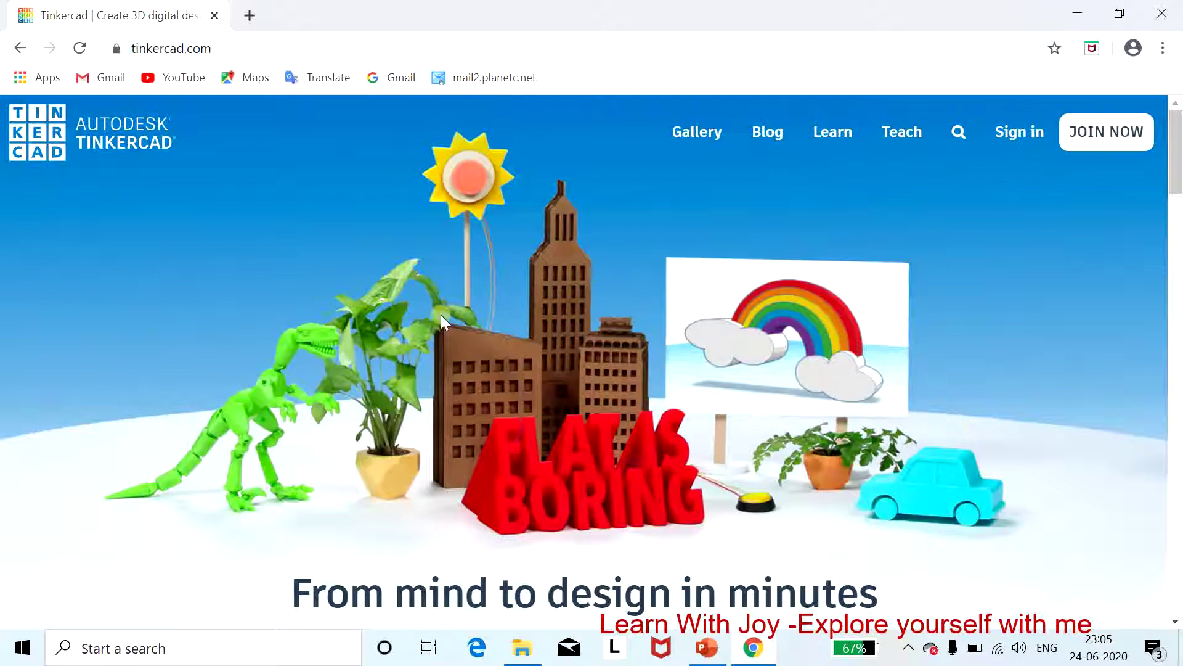
pyautogui.scroll(-10, 764, 410)
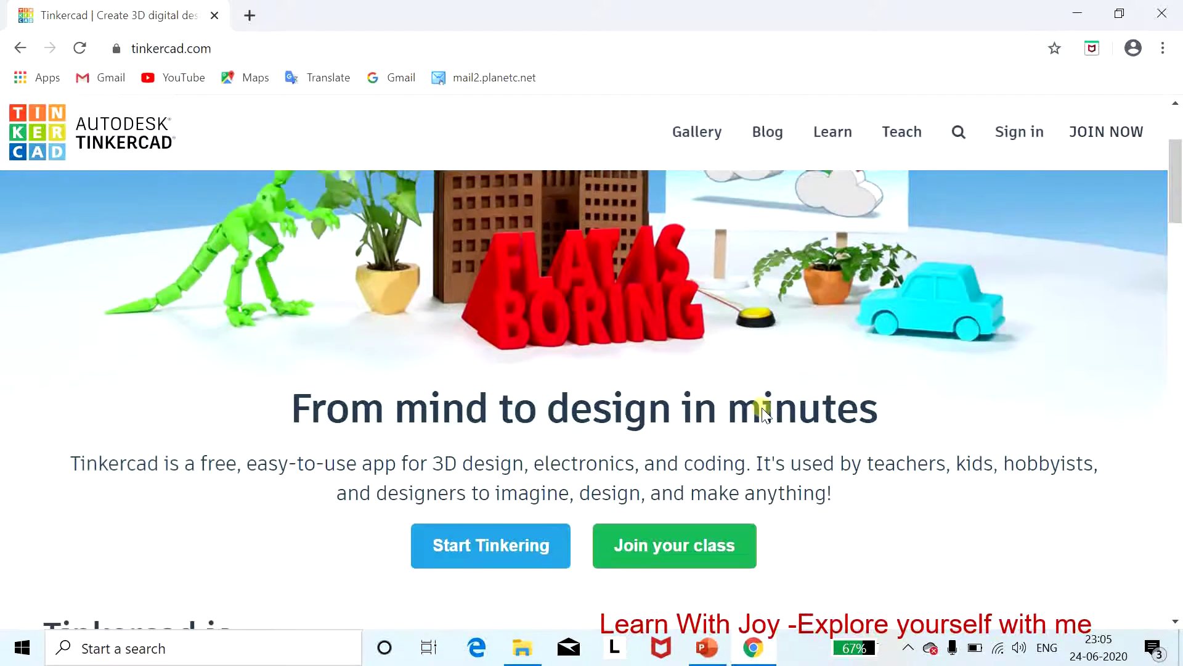
pyautogui.scroll(-2, 761, 409)
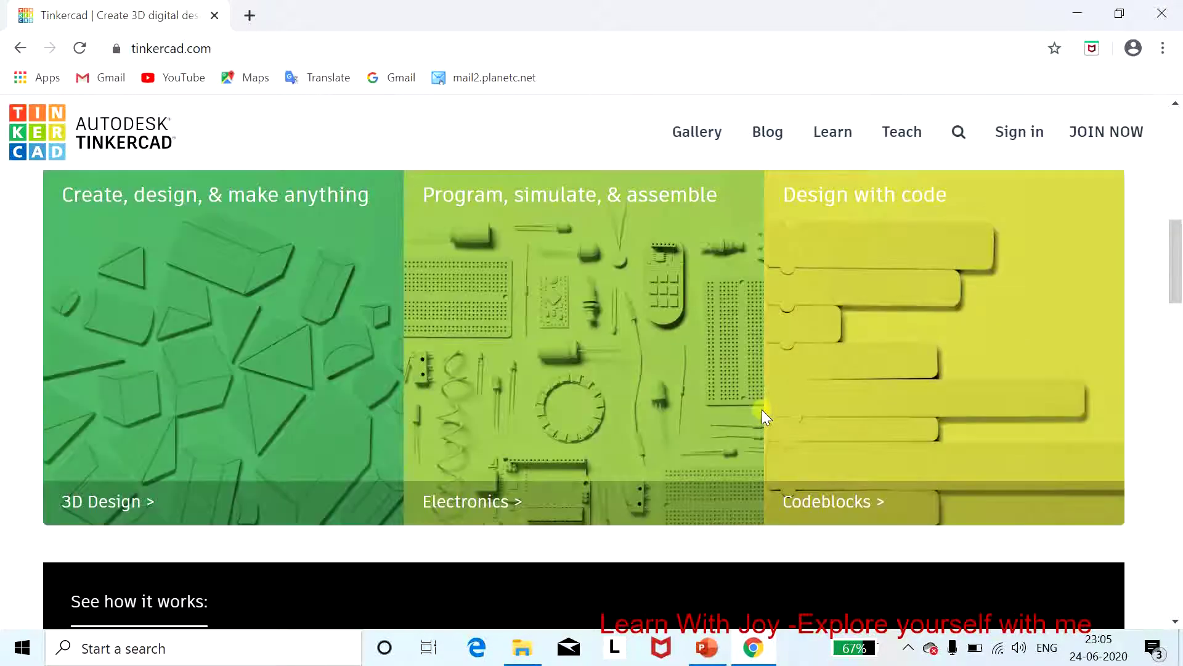
pyautogui.scroll(2, 762, 409)
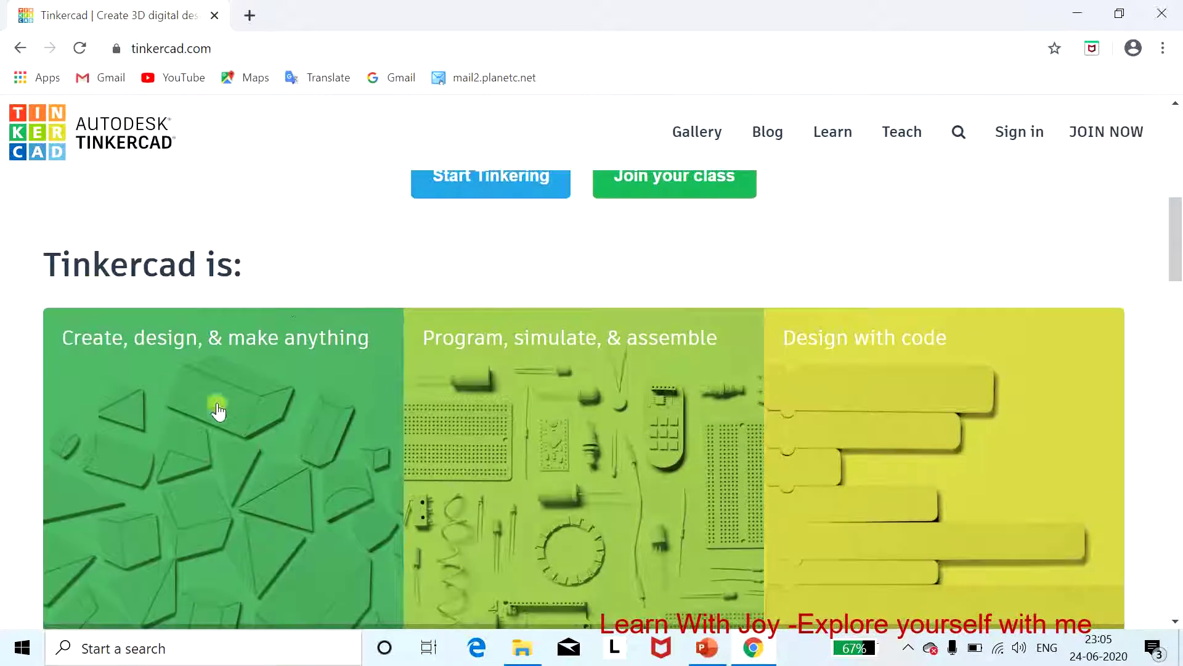
pyautogui.scroll(-1, 243, 404)
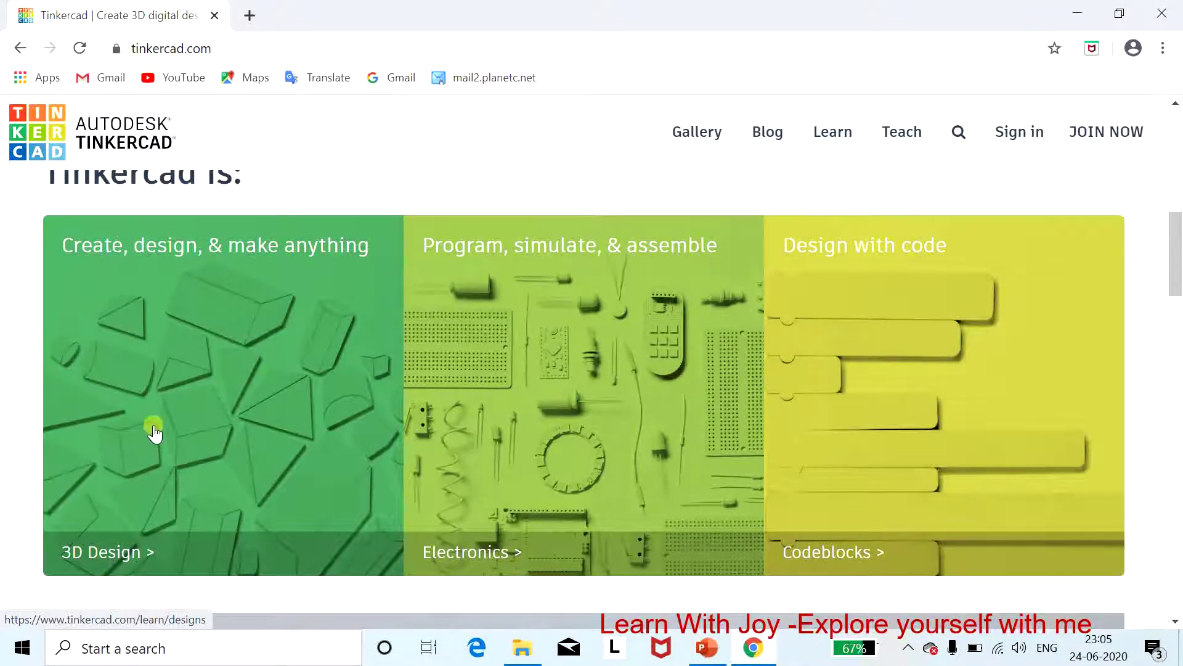
pyautogui.scroll(1, 155, 434)
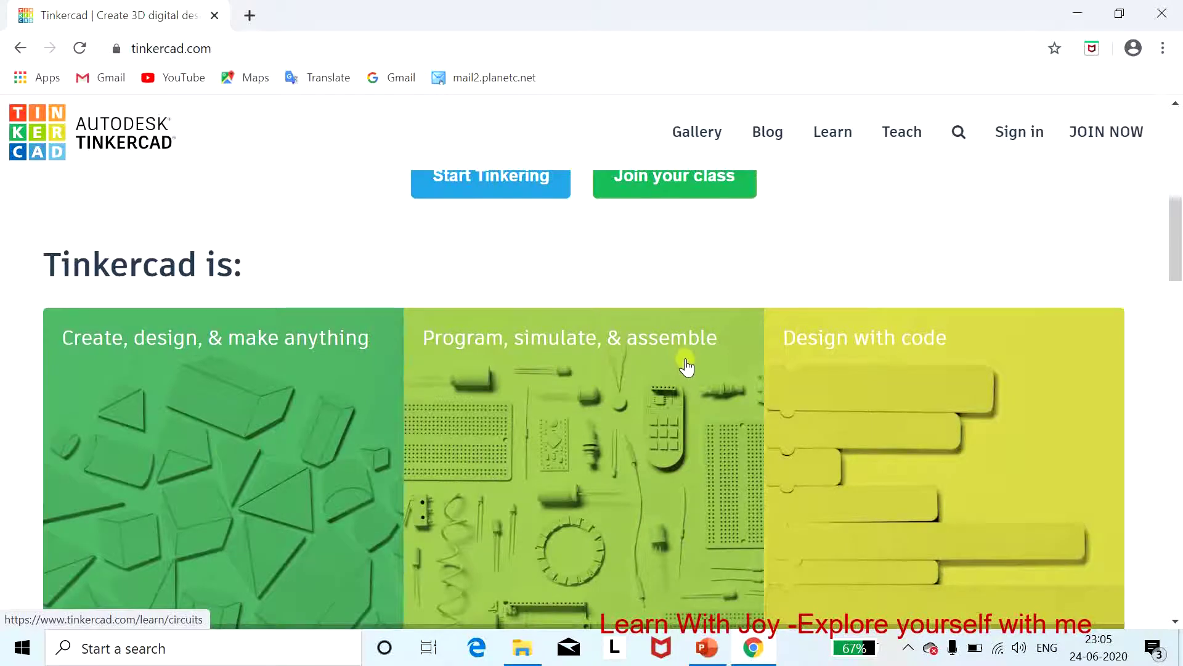
pyautogui.scroll(-2, 688, 368)
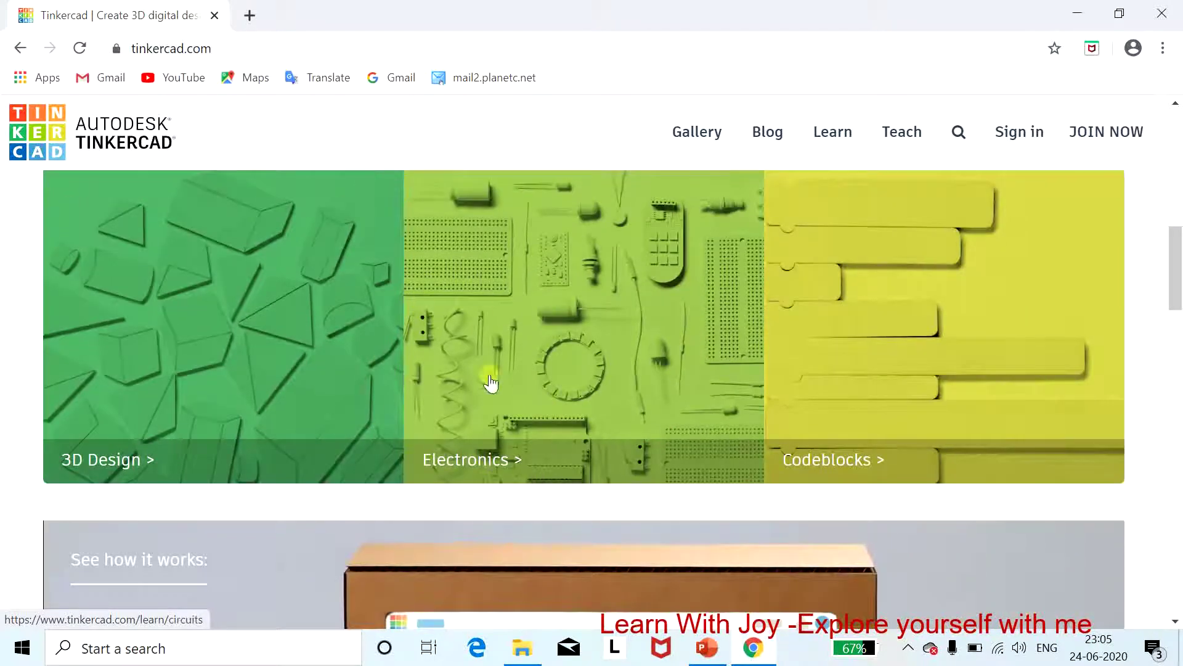
pyautogui.scroll(2, 462, 438)
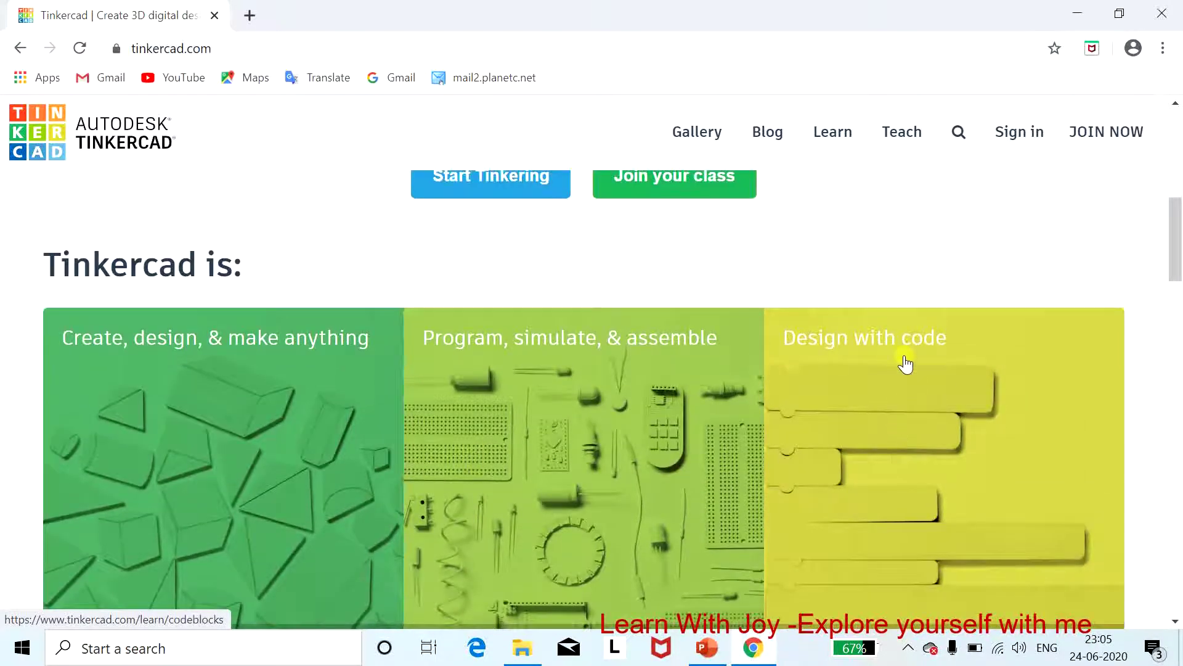
pyautogui.scroll(-1, 914, 407)
pyautogui.scroll(-2, 913, 406)
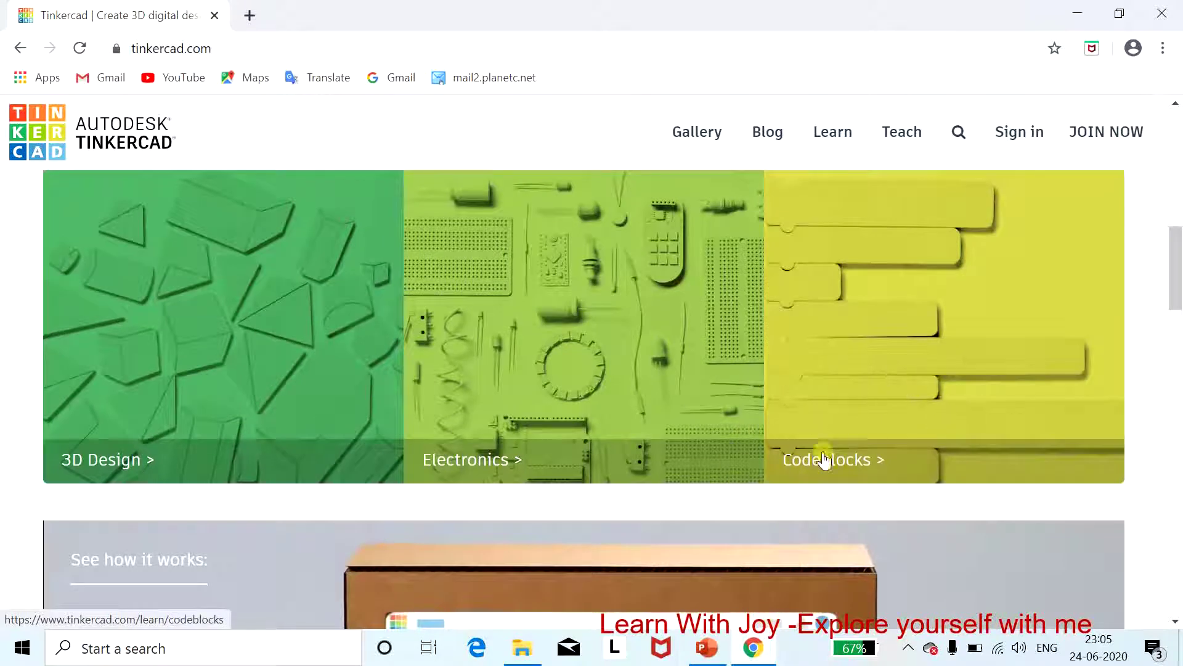
pyautogui.scroll(1, 996, 404)
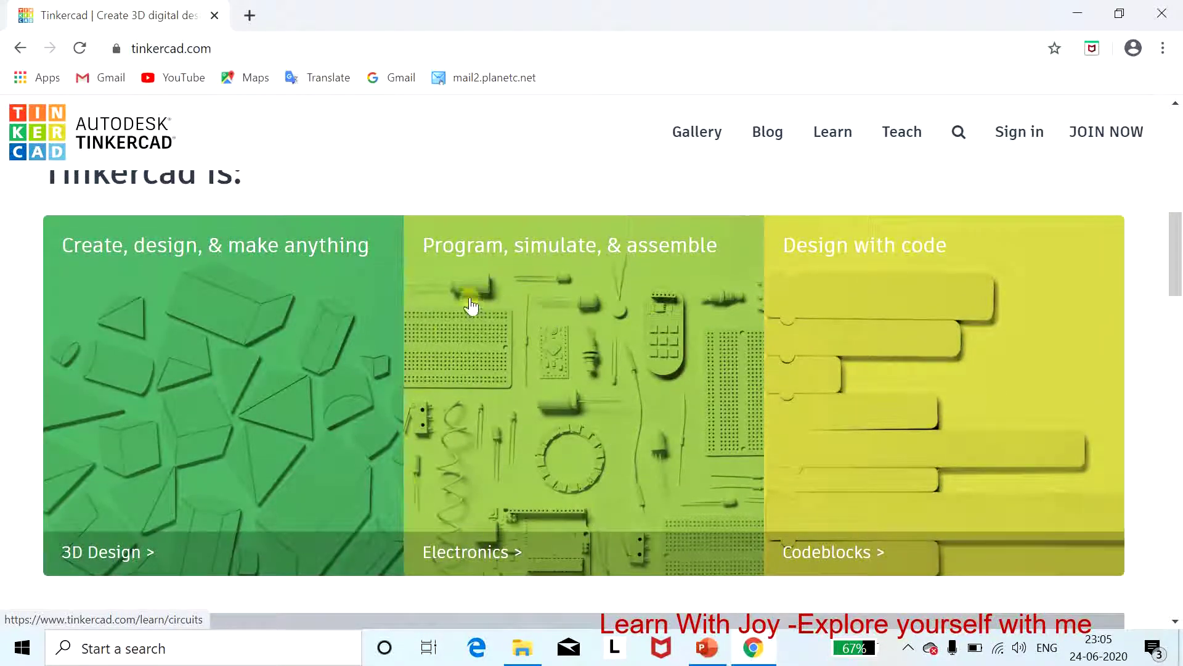
pyautogui.scroll(-1, 641, 402)
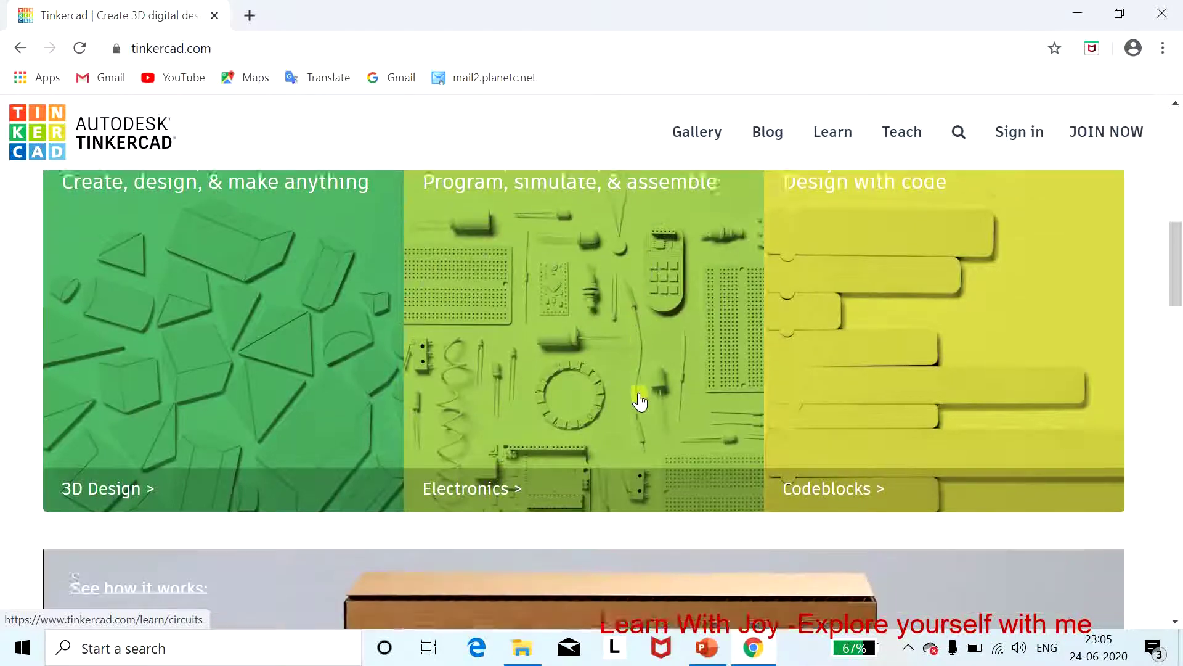
# Open the Electronics section and review its Circuits page, from the design, program and simulate overview to the Getting started lessons
pyautogui.click(516, 461)
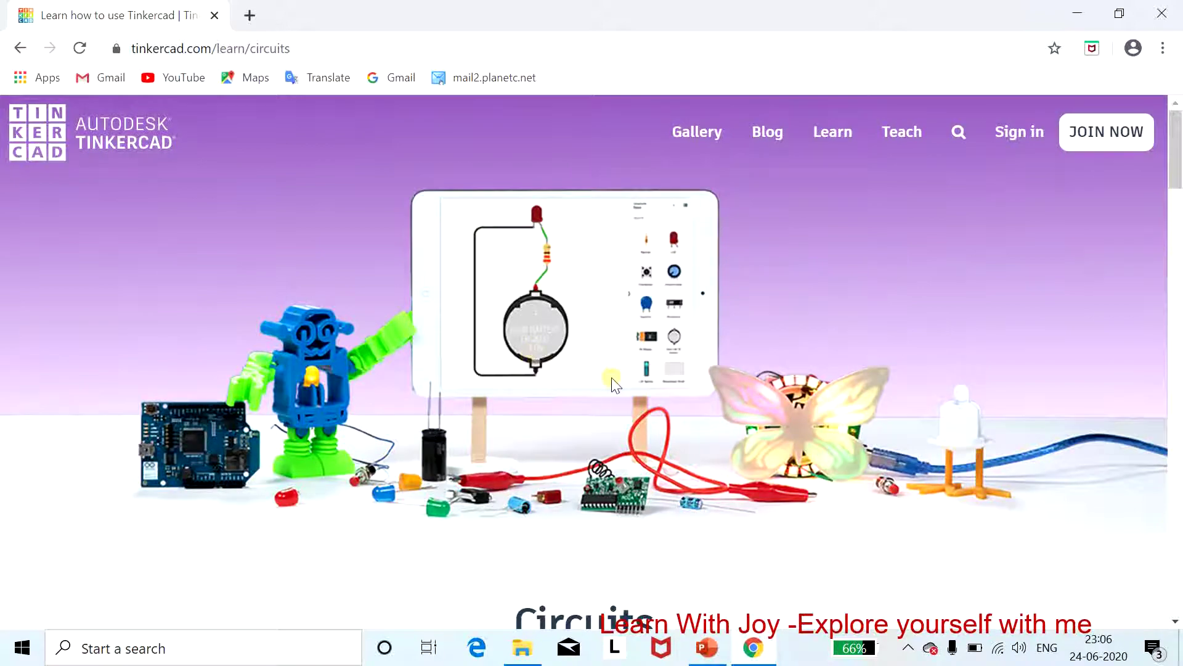
pyautogui.scroll(-7, 612, 379)
pyautogui.scroll(7, 624, 400)
pyautogui.scroll(-7, 687, 353)
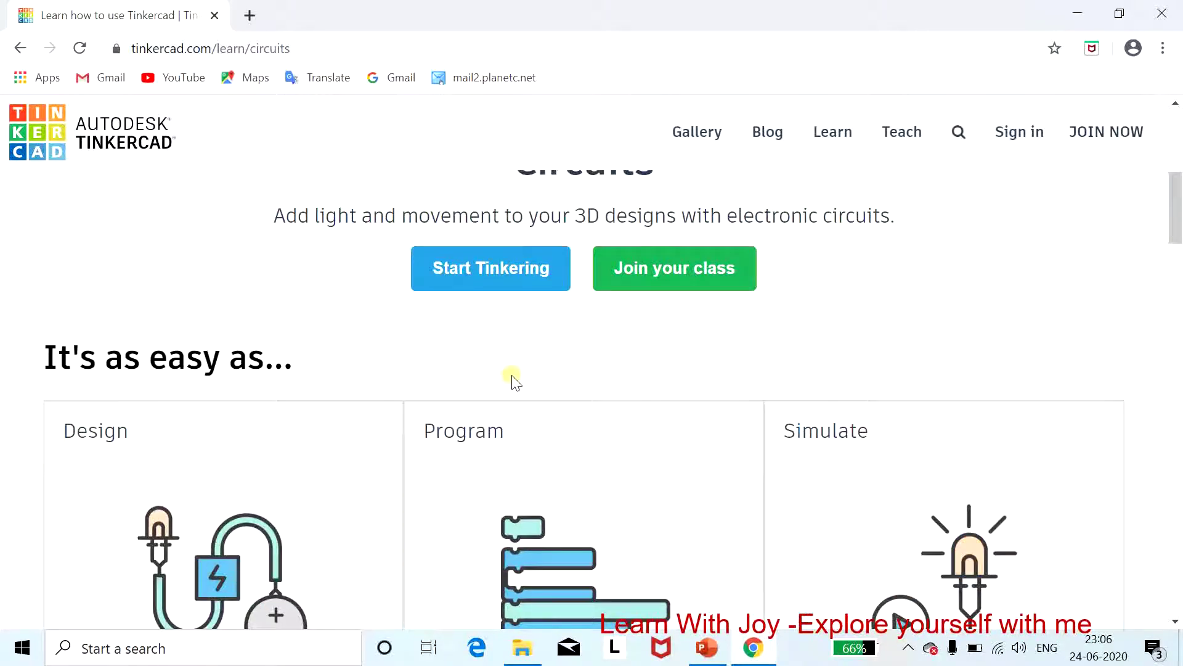
pyautogui.scroll(-3, 515, 377)
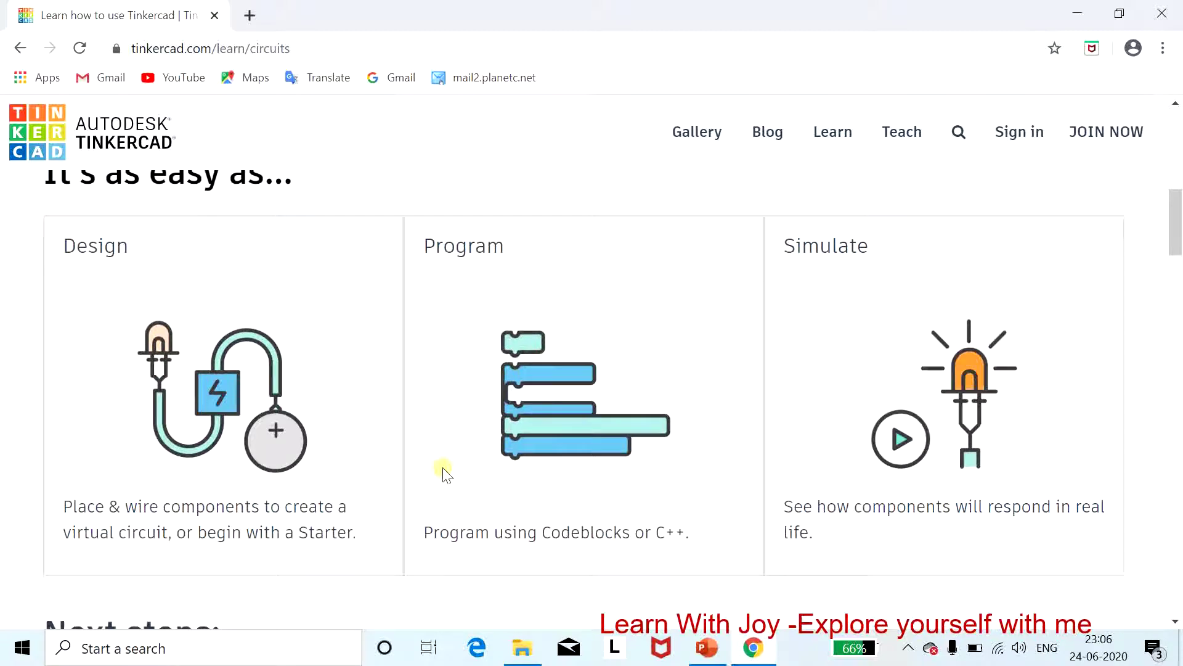
pyautogui.scroll(-7, 703, 394)
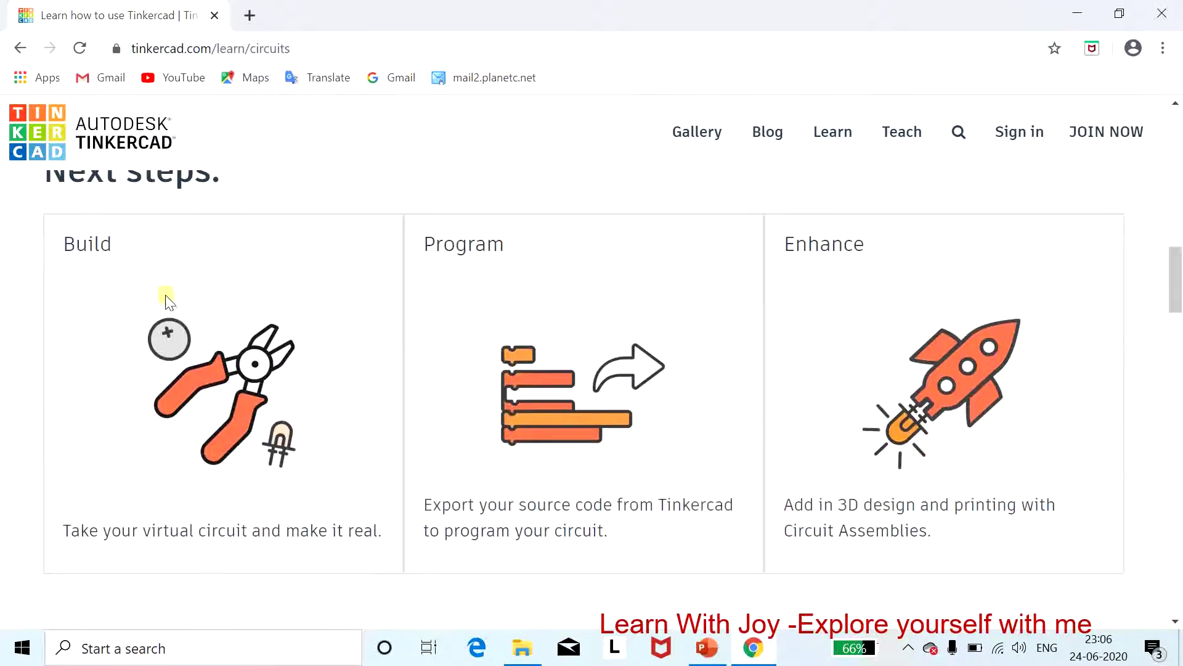
pyautogui.scroll(2, 365, 434)
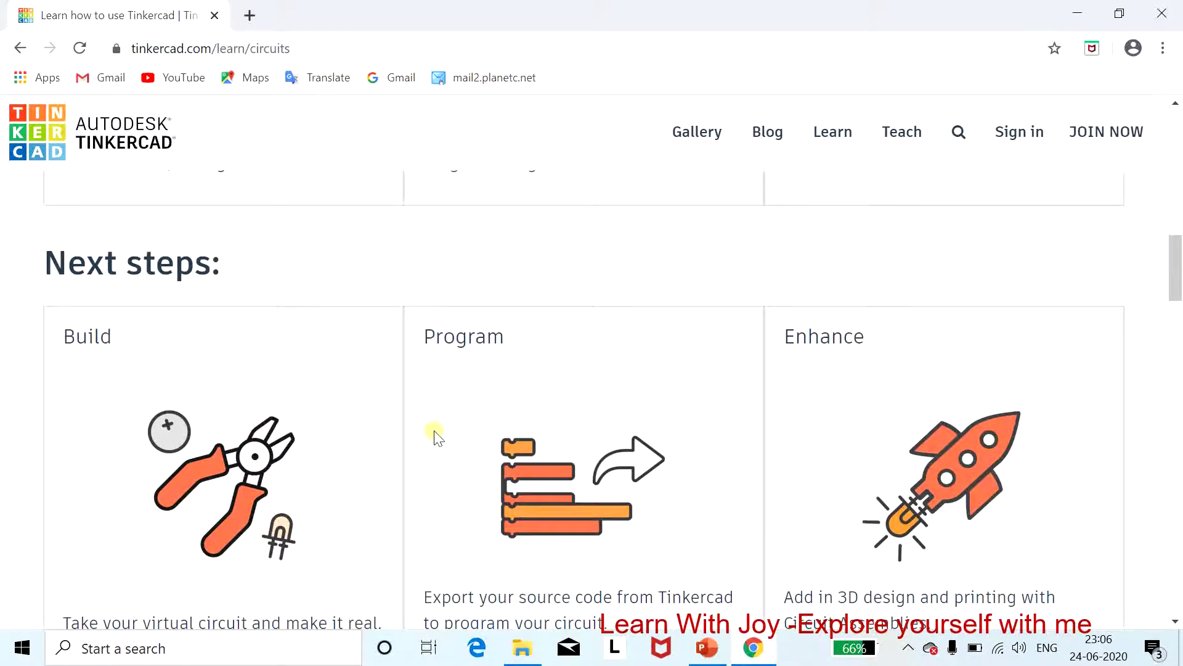
pyautogui.scroll(-4, 486, 445)
pyautogui.scroll(-4, 487, 445)
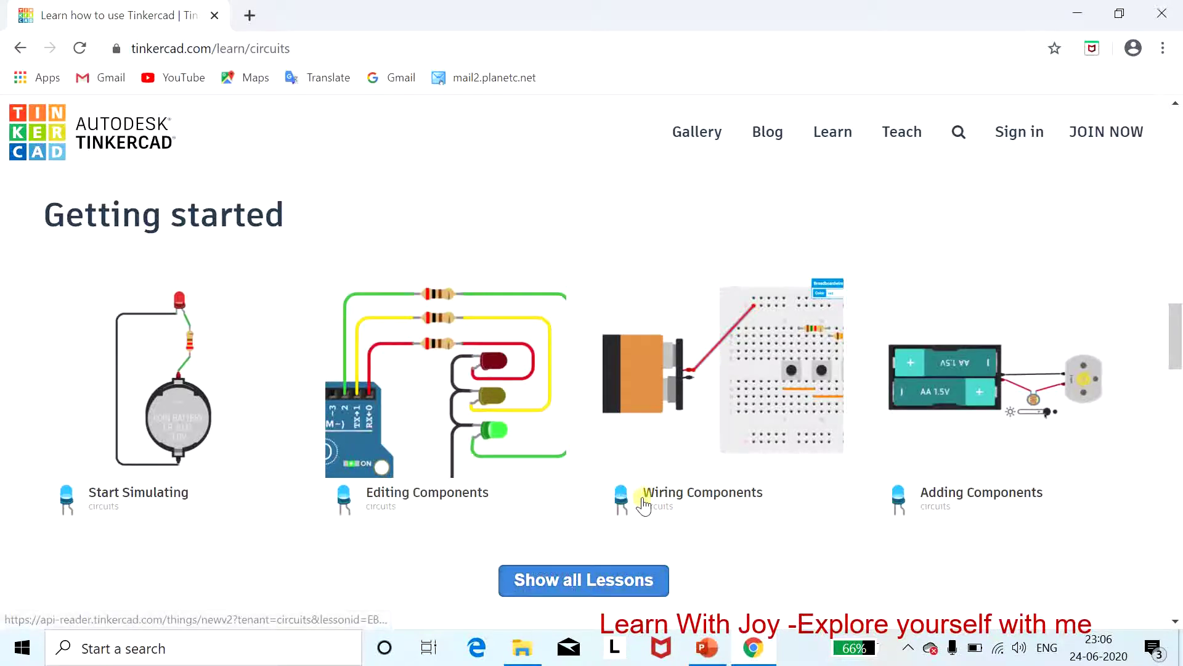
pyautogui.scroll(15, 640, 503)
pyautogui.scroll(6, 643, 507)
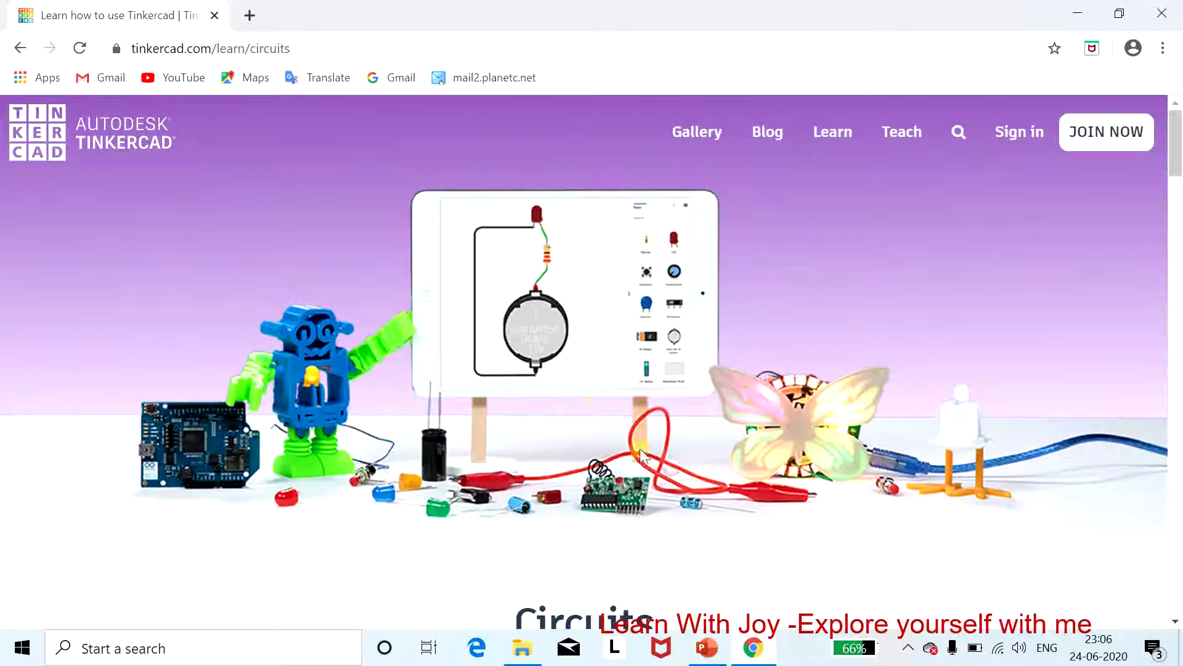
# Go through the join page to sign in to Tinkercad with an existing Google account, entering the account password
pyautogui.click(1096, 130)
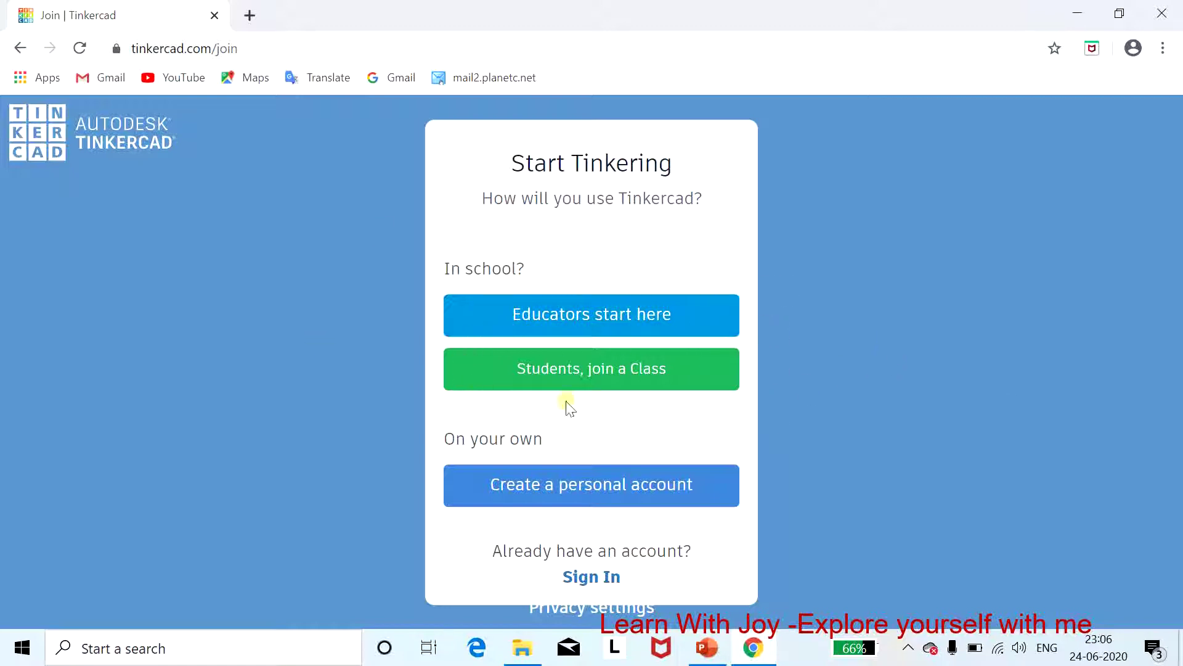
pyautogui.click(594, 578)
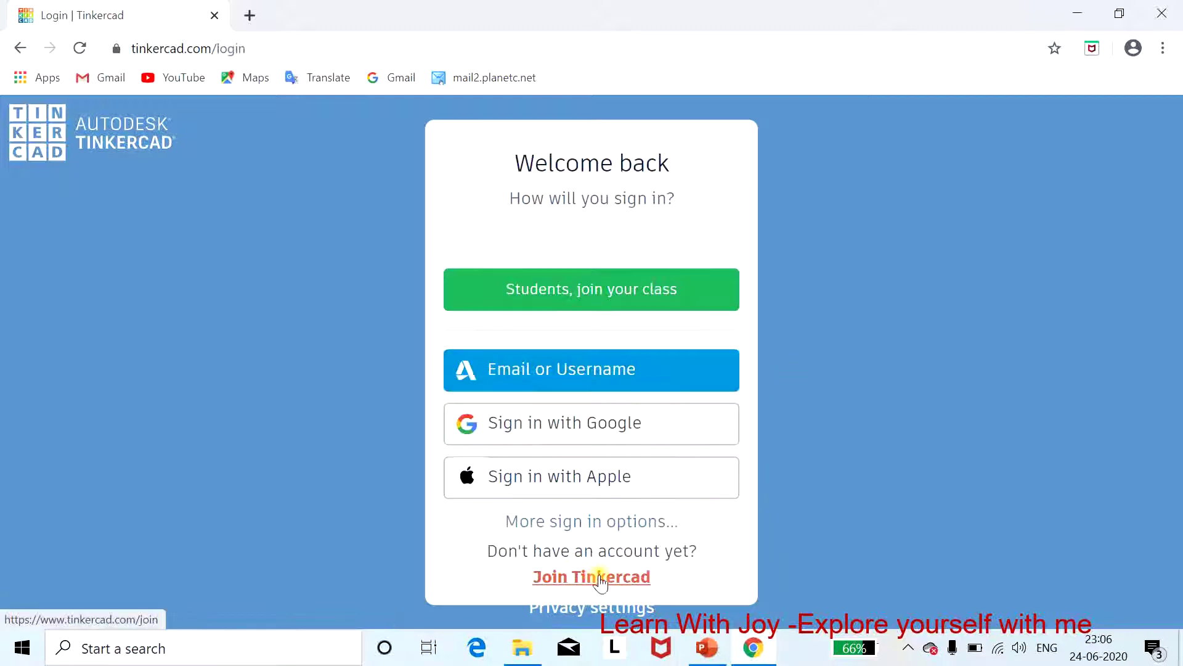
pyautogui.click(570, 422)
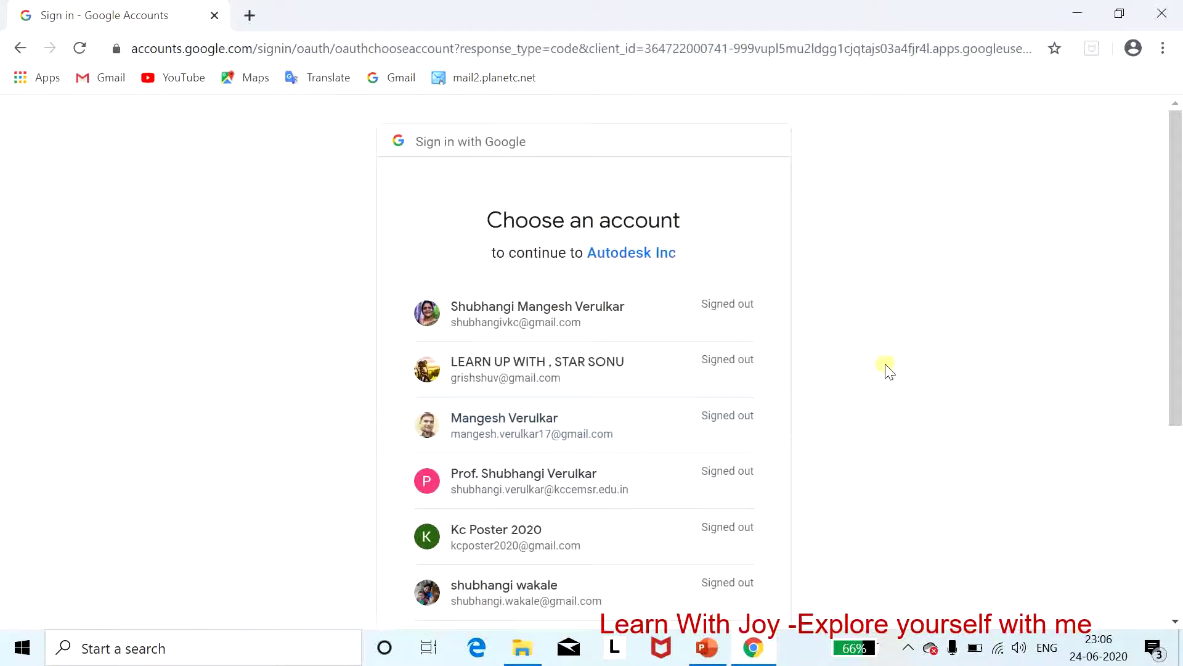
pyautogui.click(537, 309)
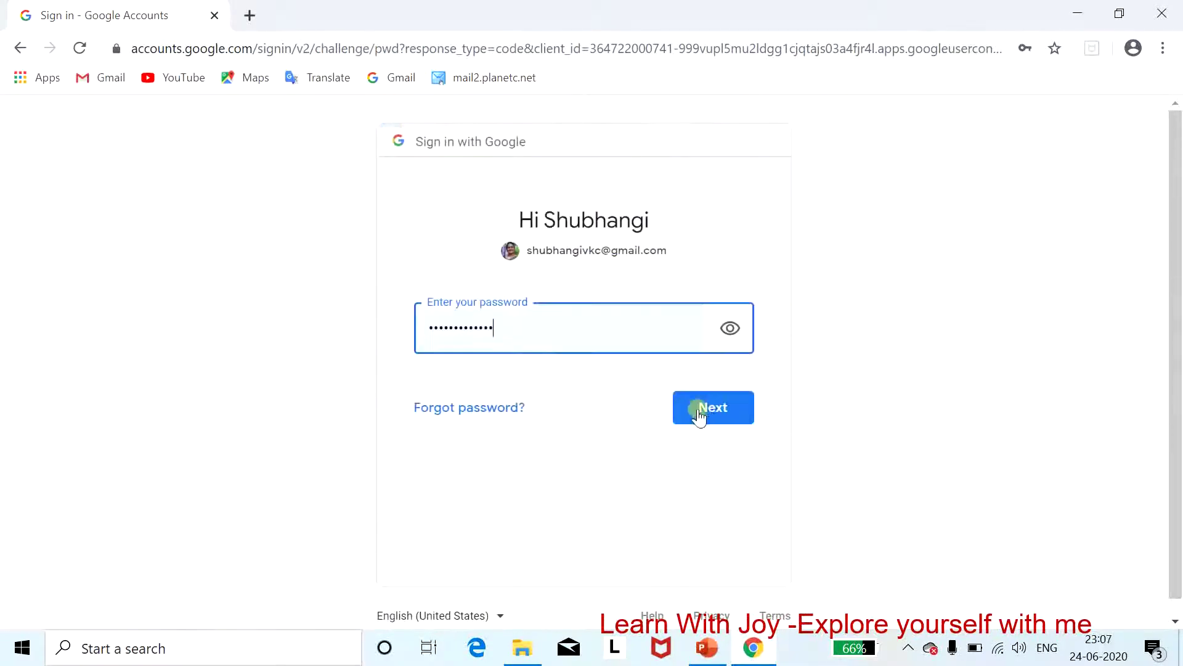
pyautogui.click(724, 408)
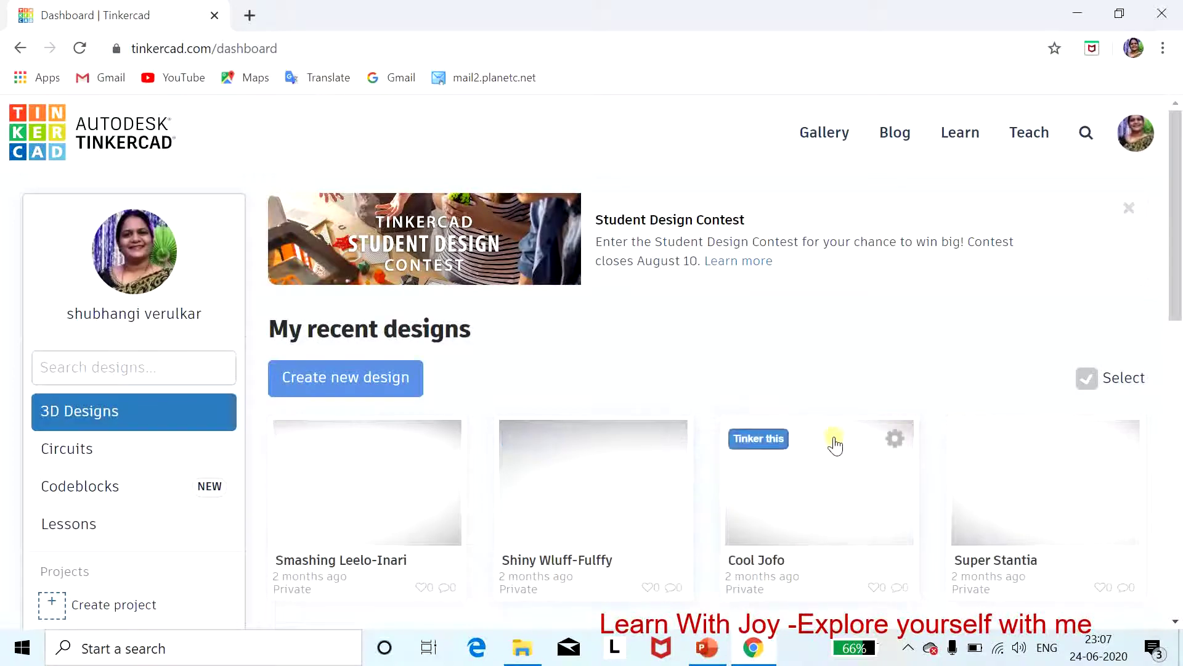
# Open the Circuits collection from the dashboard and create a new circuit
pyautogui.scroll(-4, 834, 455)
pyautogui.scroll(4, 838, 511)
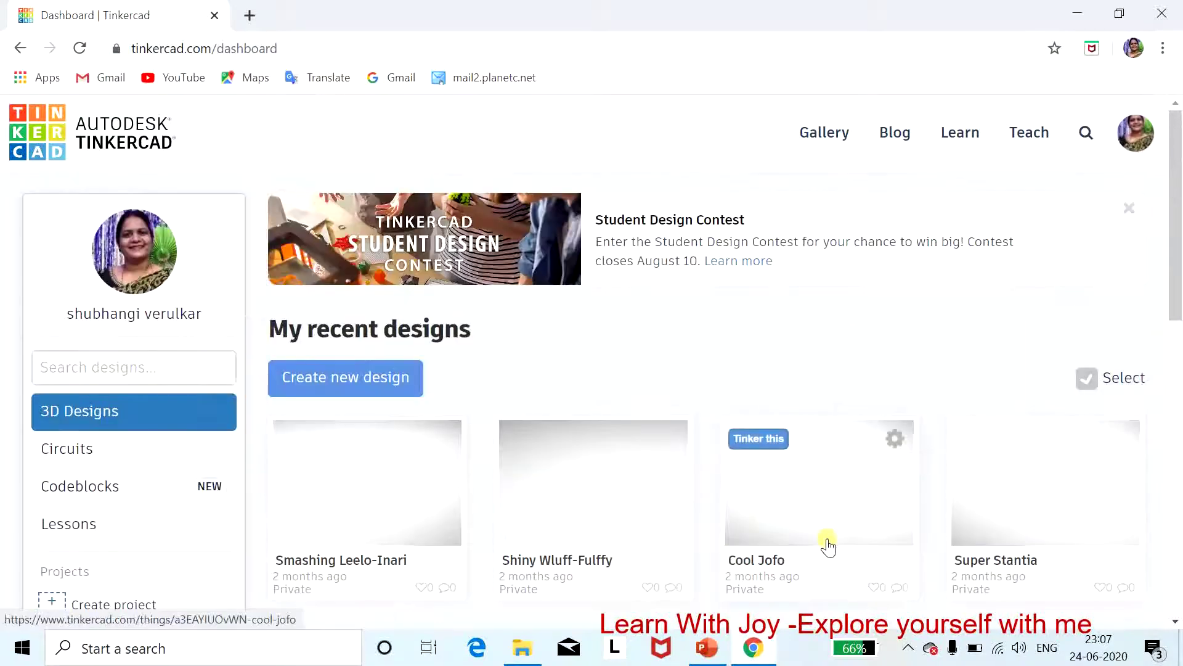
pyautogui.scroll(-3, 641, 496)
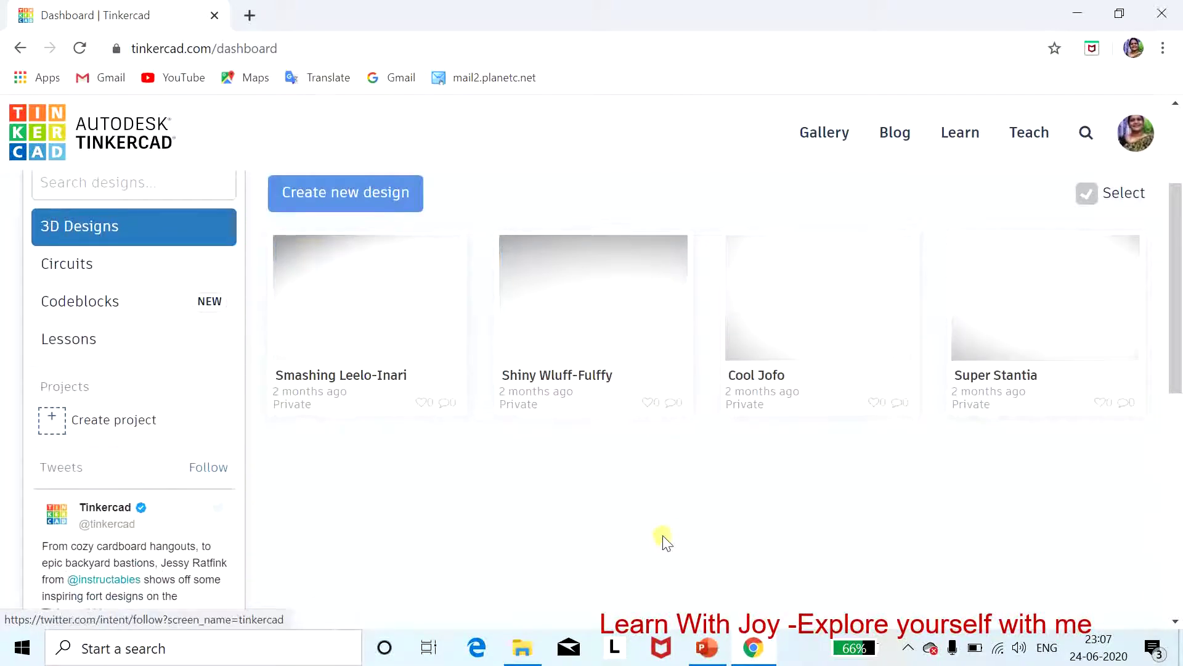
pyautogui.click(75, 270)
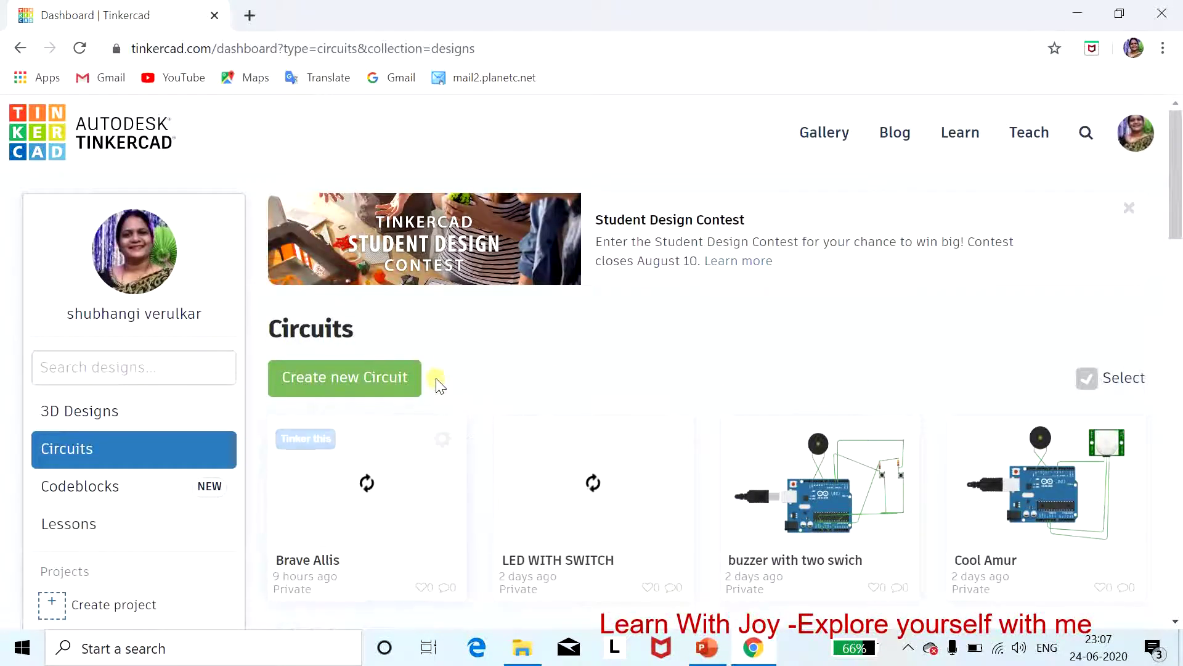
pyautogui.click(354, 376)
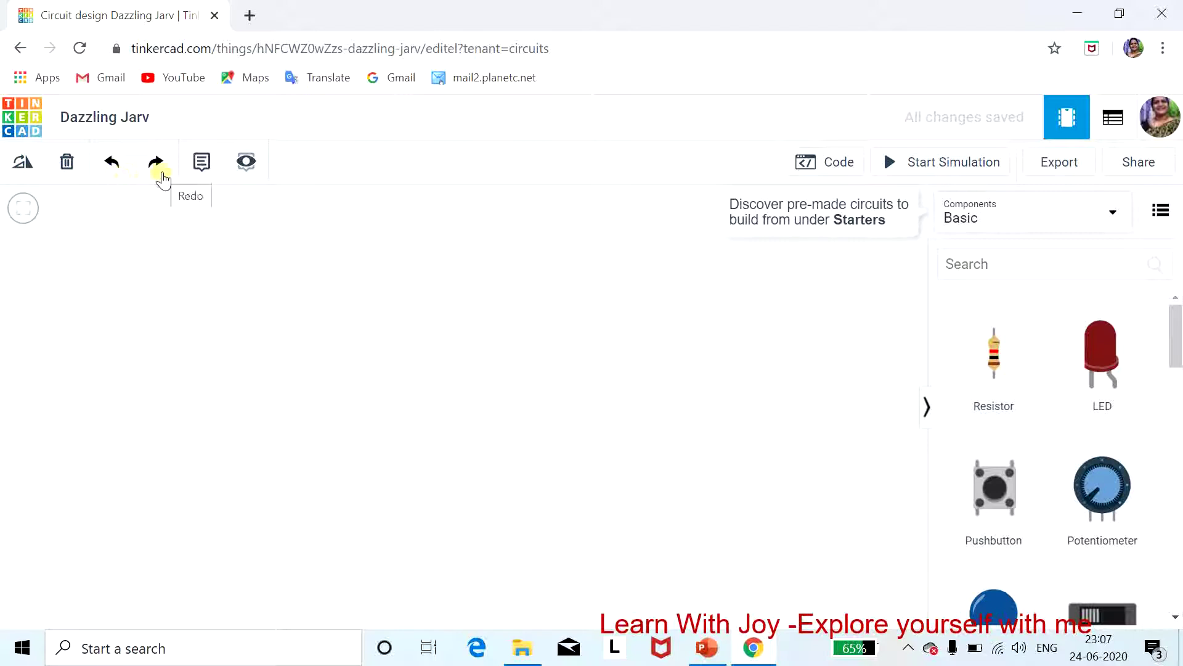
# Switch the component library to all Starters and look through the Basic and Arduino starter circuits
pyautogui.click(202, 196)
pyautogui.click(1113, 216)
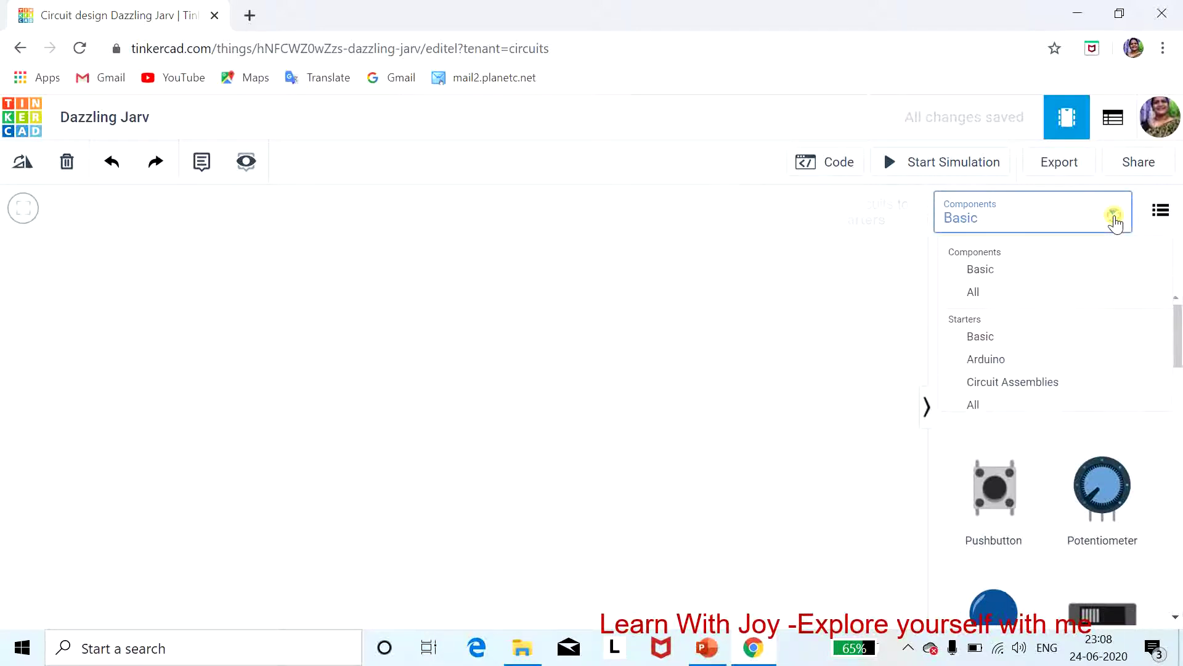
pyautogui.click(734, 383)
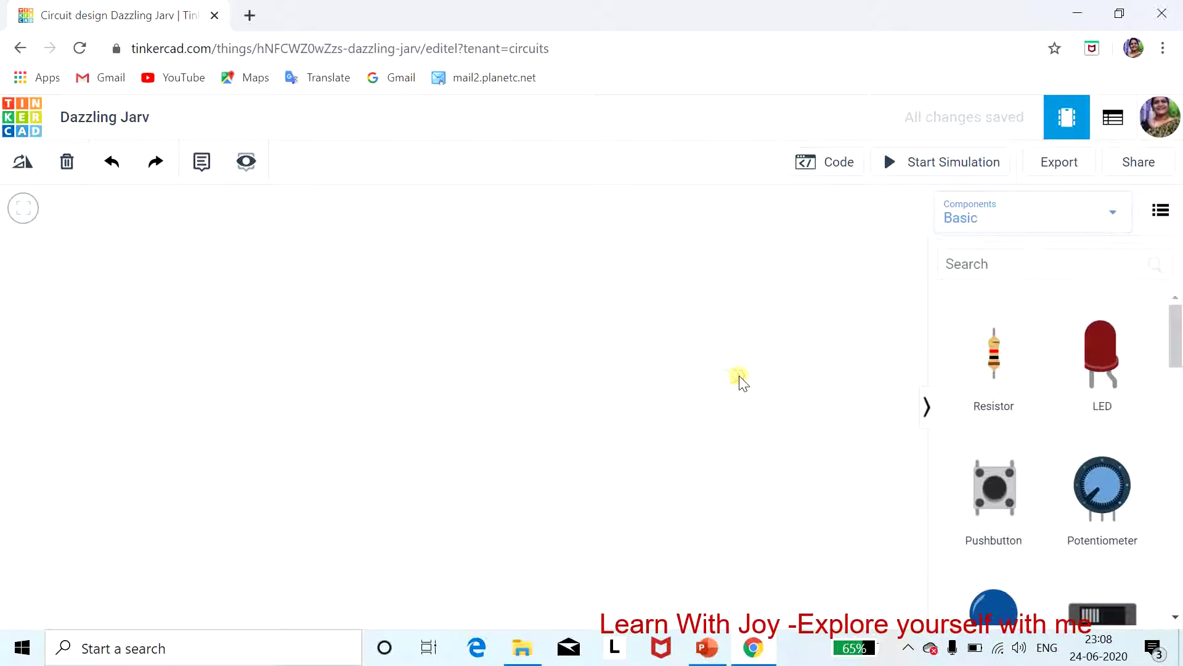
pyautogui.click(1116, 213)
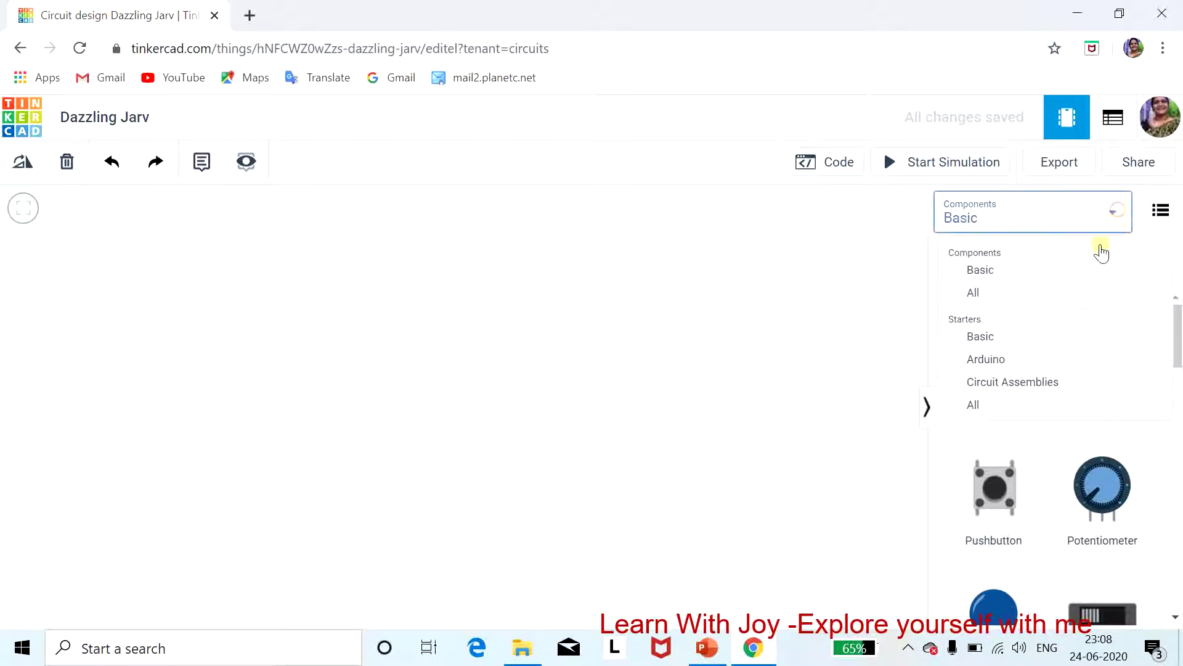
pyautogui.click(997, 405)
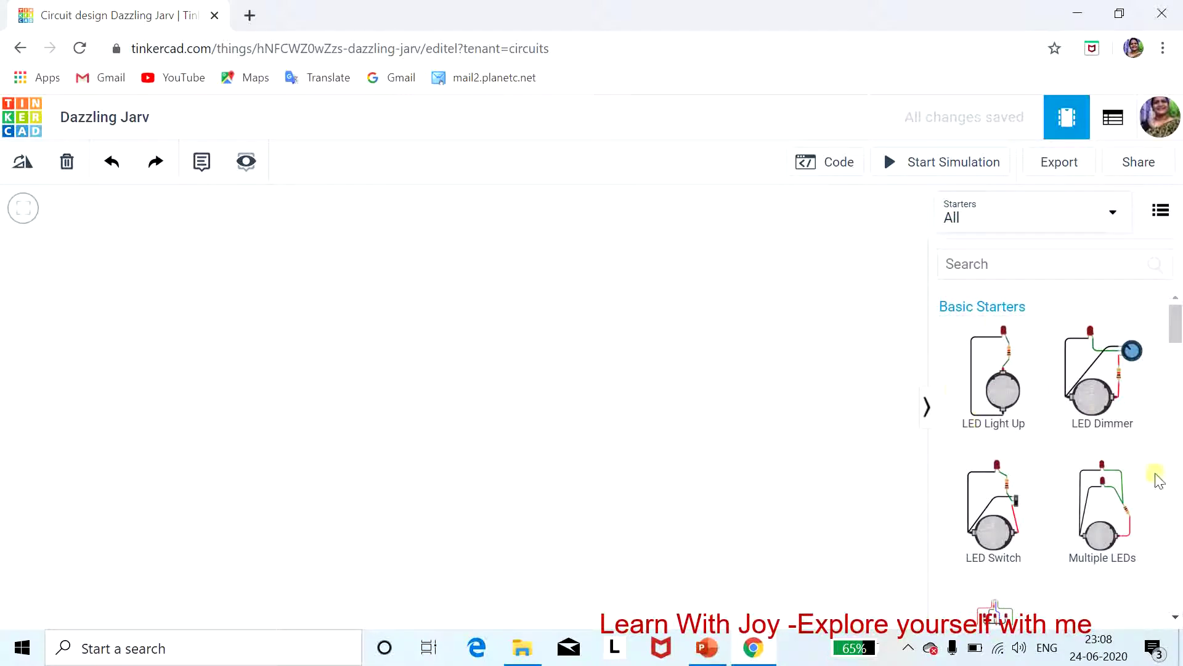
pyautogui.scroll(-10, 1126, 508)
pyautogui.scroll(-5, 1122, 523)
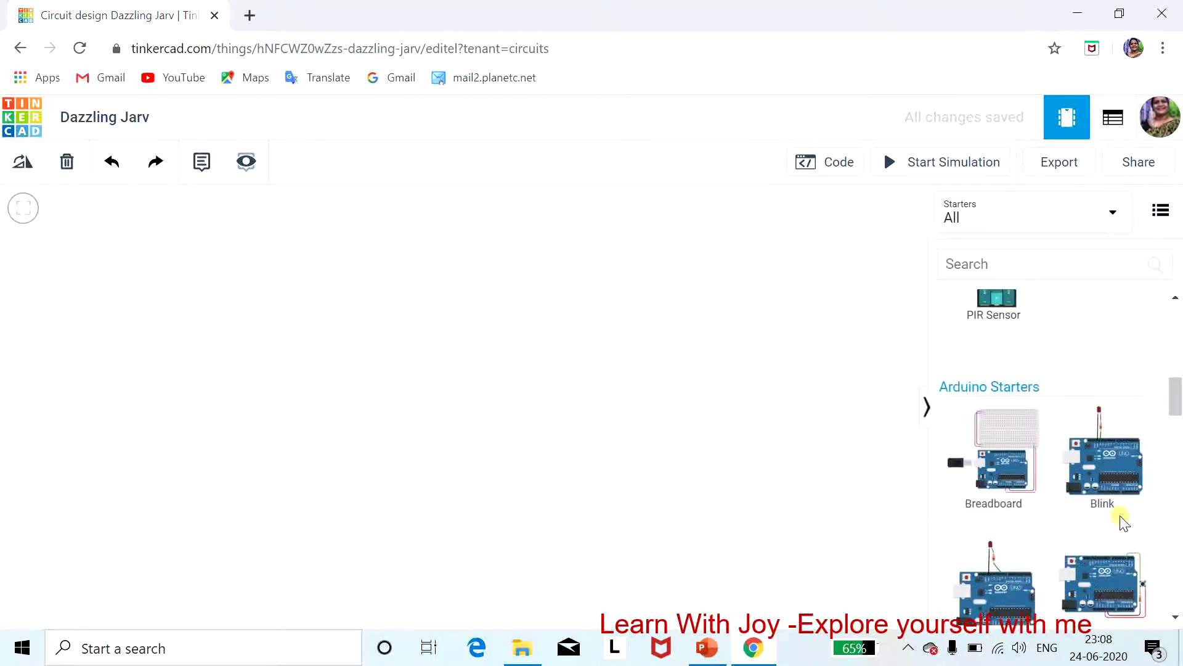
pyautogui.scroll(15, 1121, 522)
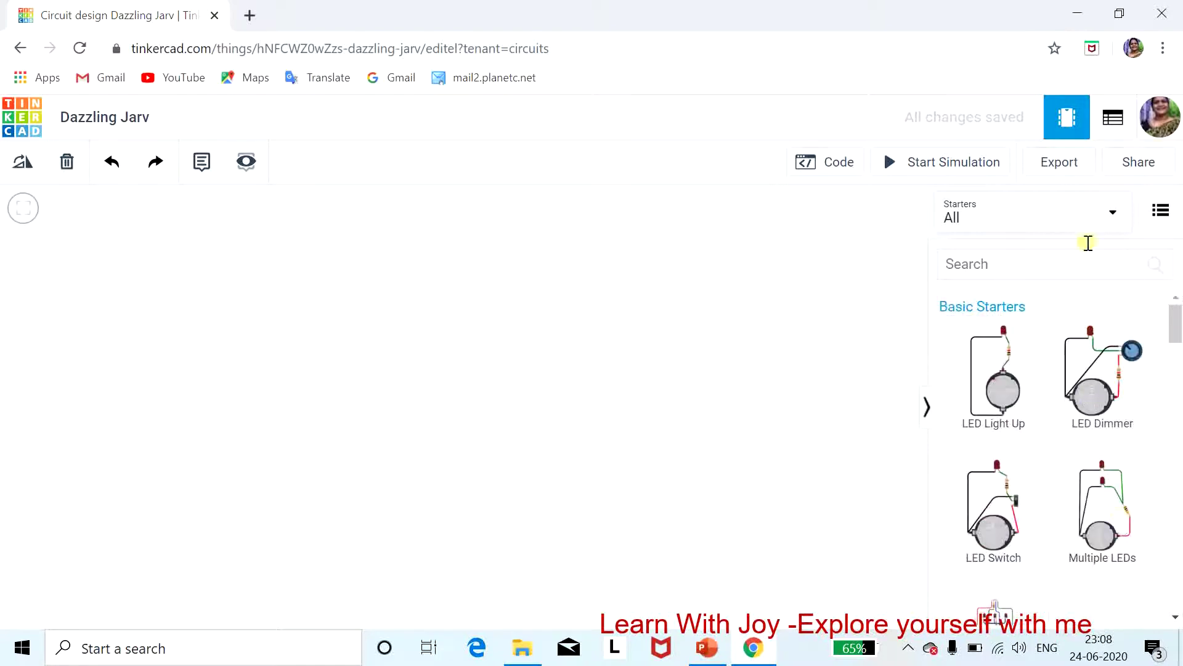
# Switch the library to the Basic starters, and from there to the complete list of All components
pyautogui.click(1113, 221)
pyautogui.click(1008, 341)
pyautogui.click(1113, 221)
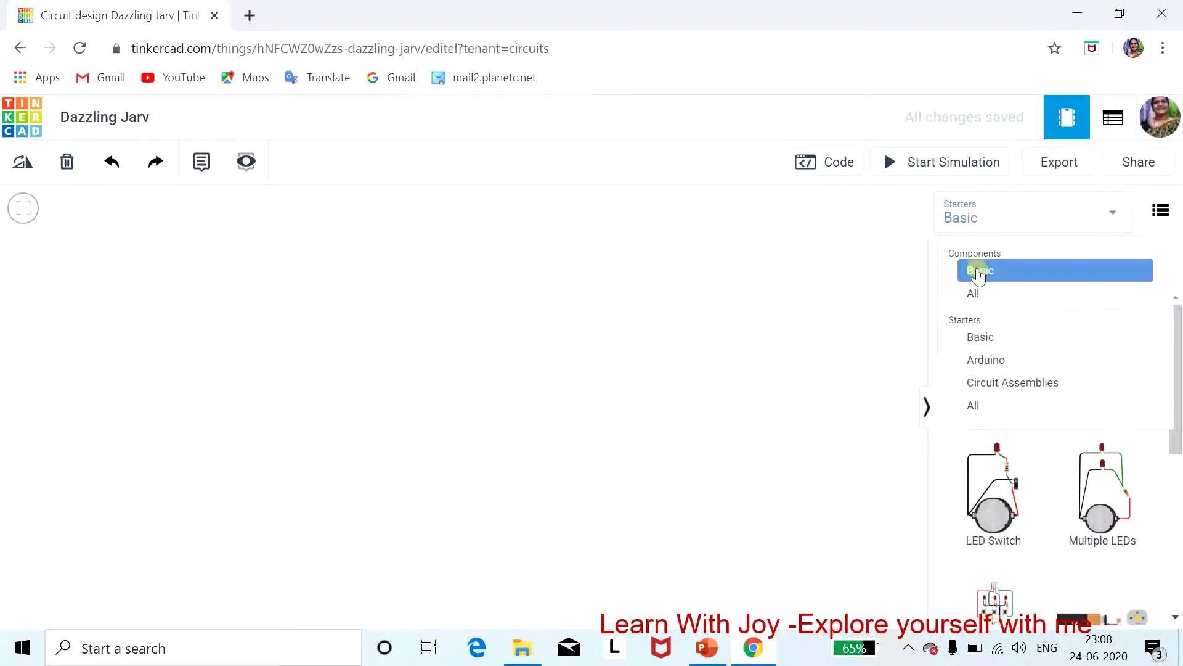
pyautogui.click(980, 294)
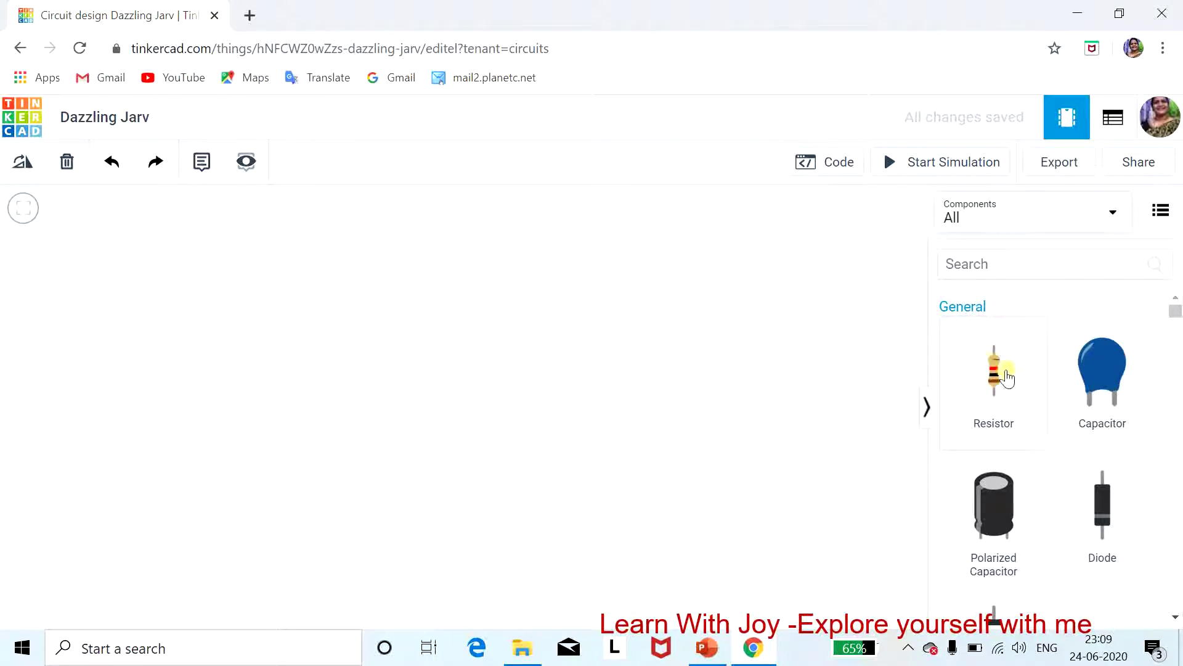
# Examine the General and Input components in the library, from resistors and capacitors to sensors, the keypad and DIP switches
pyautogui.scroll(-2, 1114, 410)
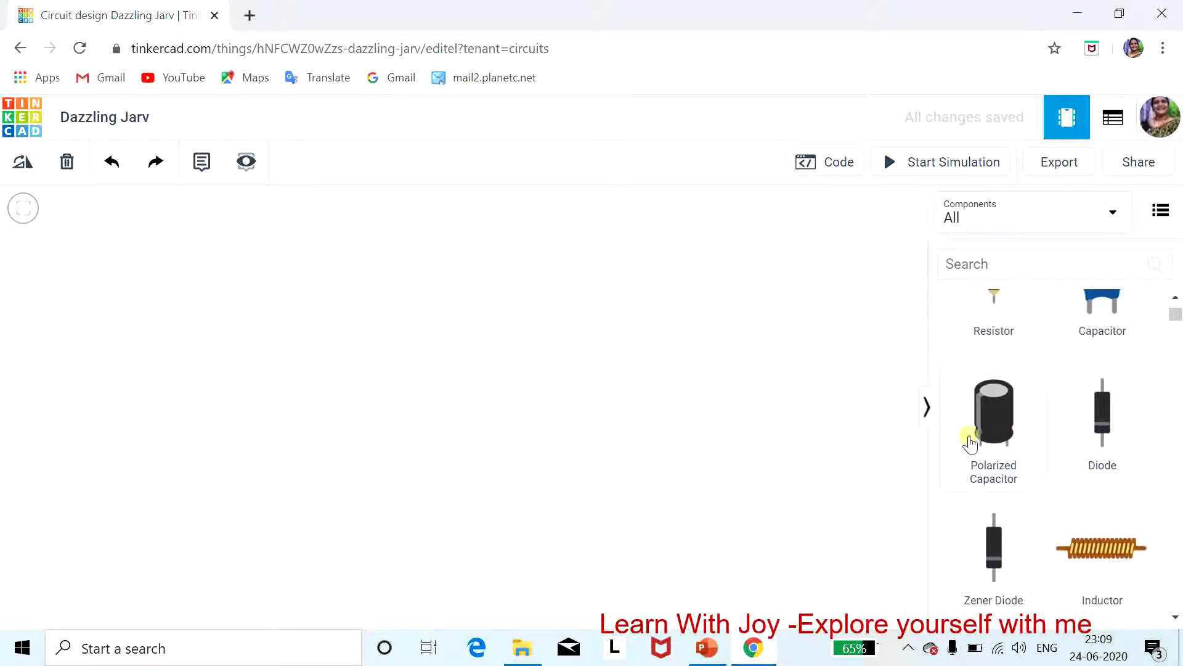
pyautogui.scroll(-2, 1104, 443)
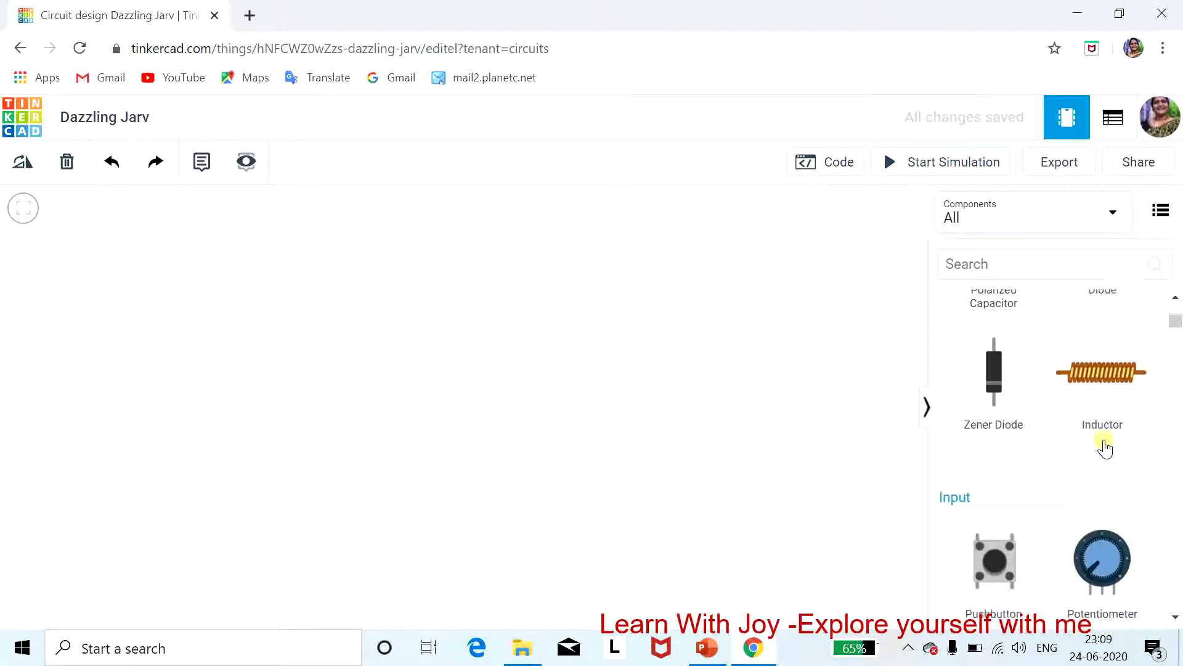
pyautogui.scroll(-3, 1035, 486)
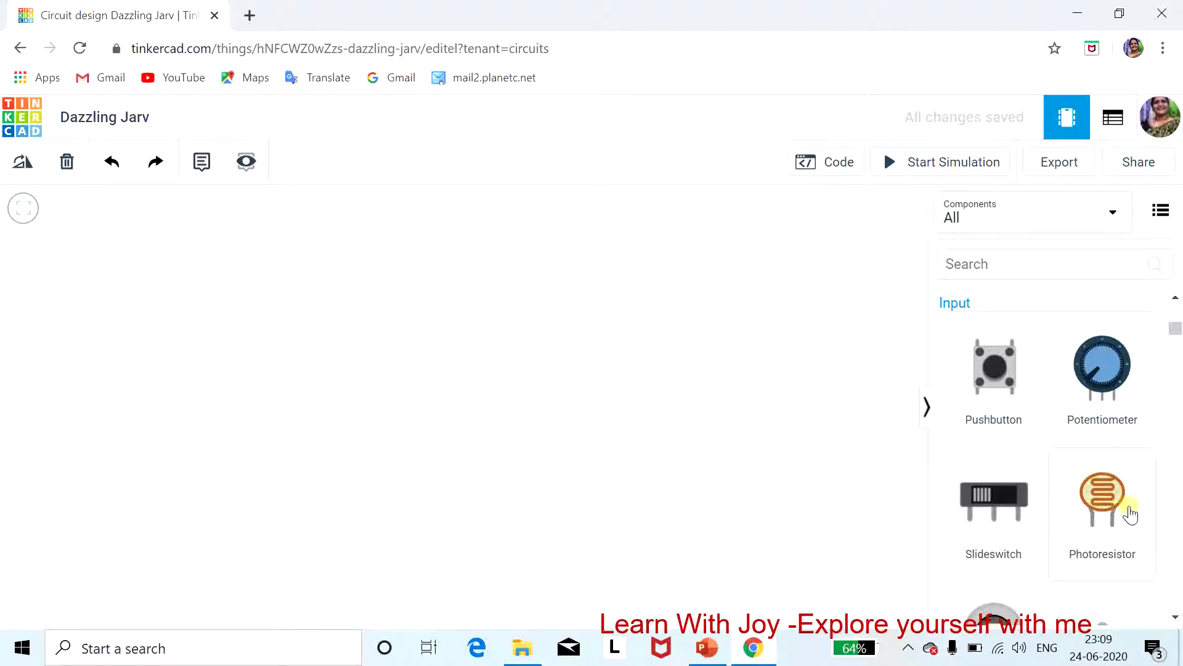
pyautogui.scroll(-3, 1131, 515)
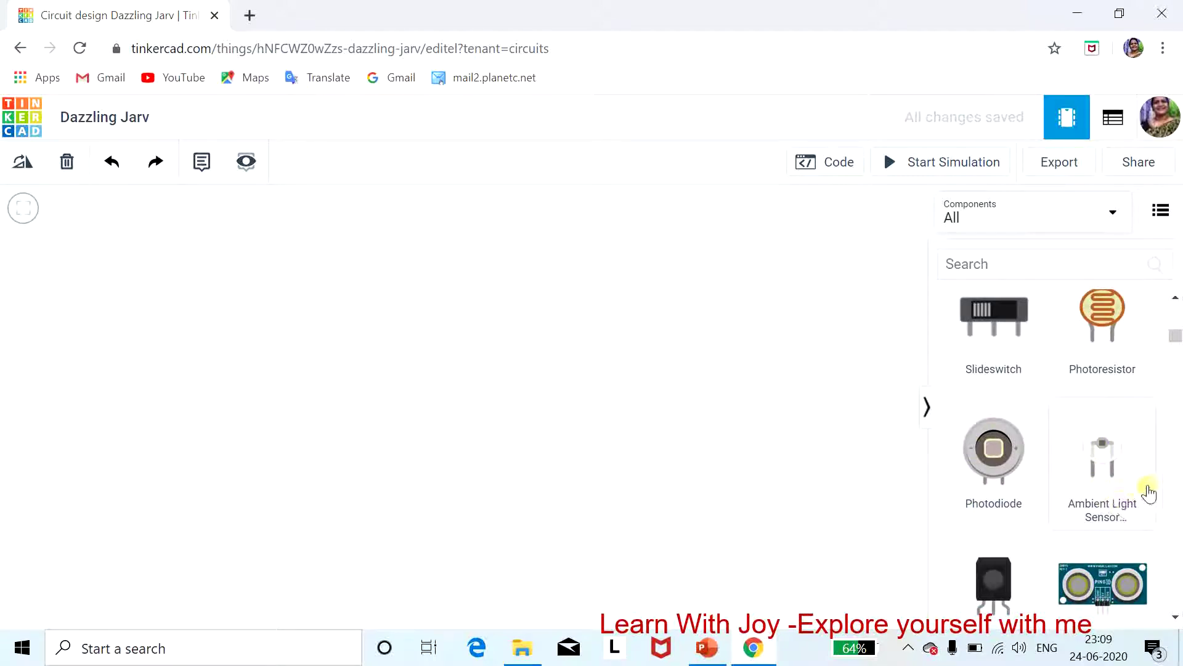
pyautogui.scroll(-3, 1150, 493)
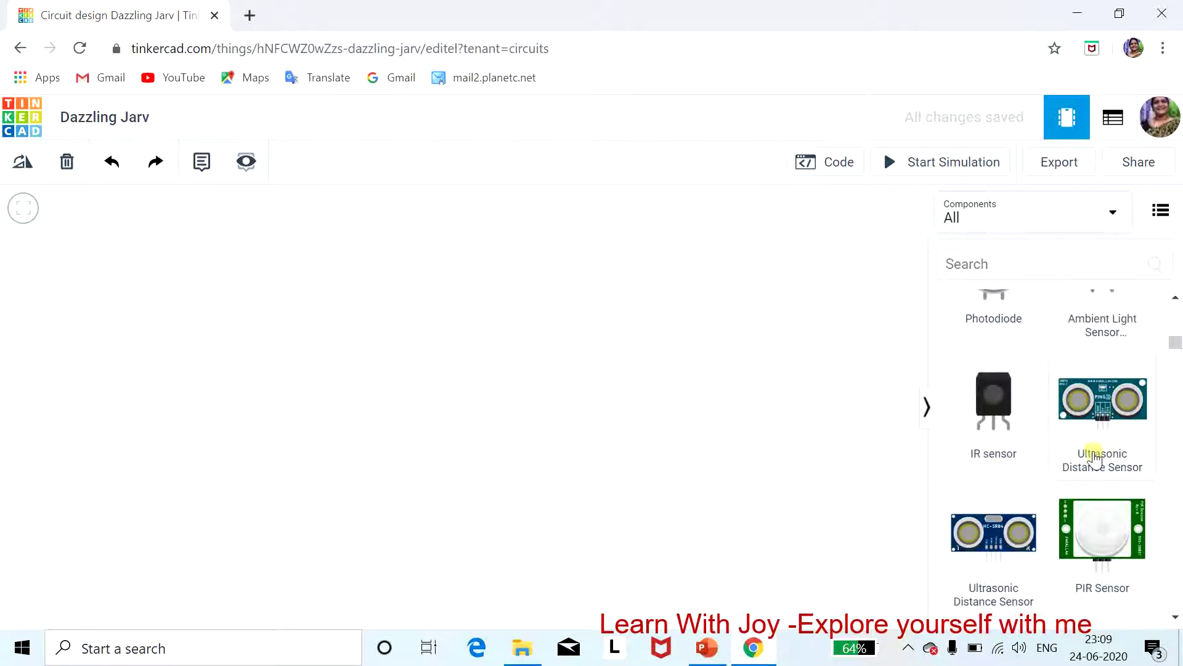
pyautogui.scroll(-1, 1137, 509)
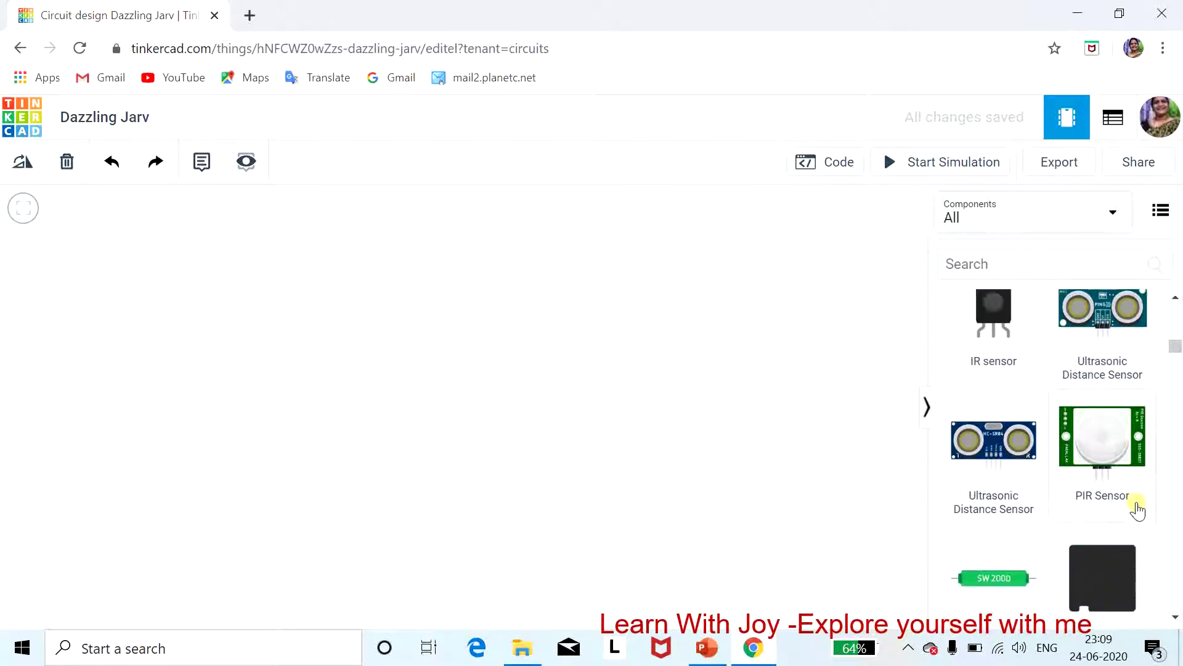
pyautogui.scroll(-2, 1123, 483)
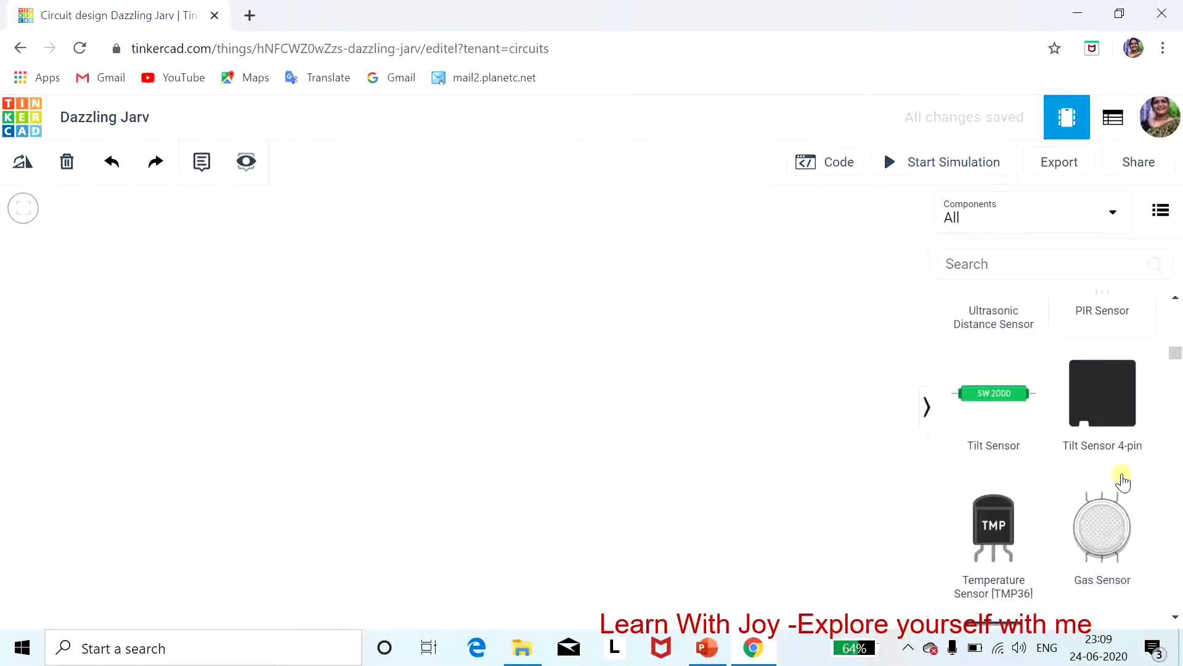
pyautogui.scroll(-2, 1116, 450)
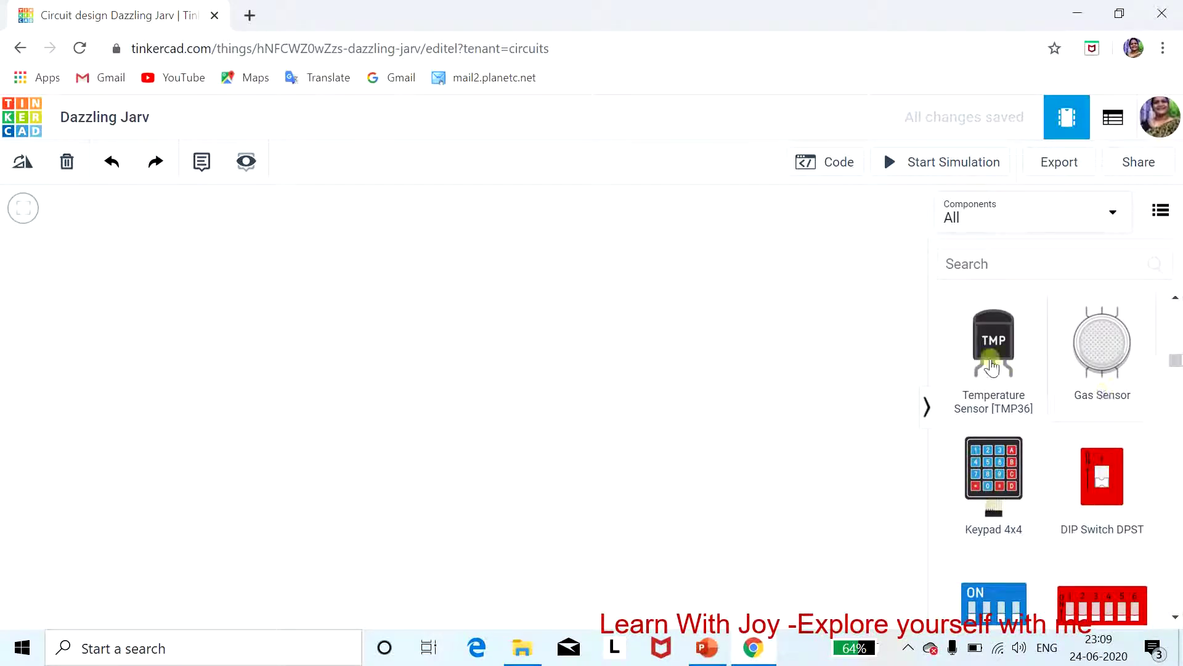
pyautogui.scroll(-2, 1140, 520)
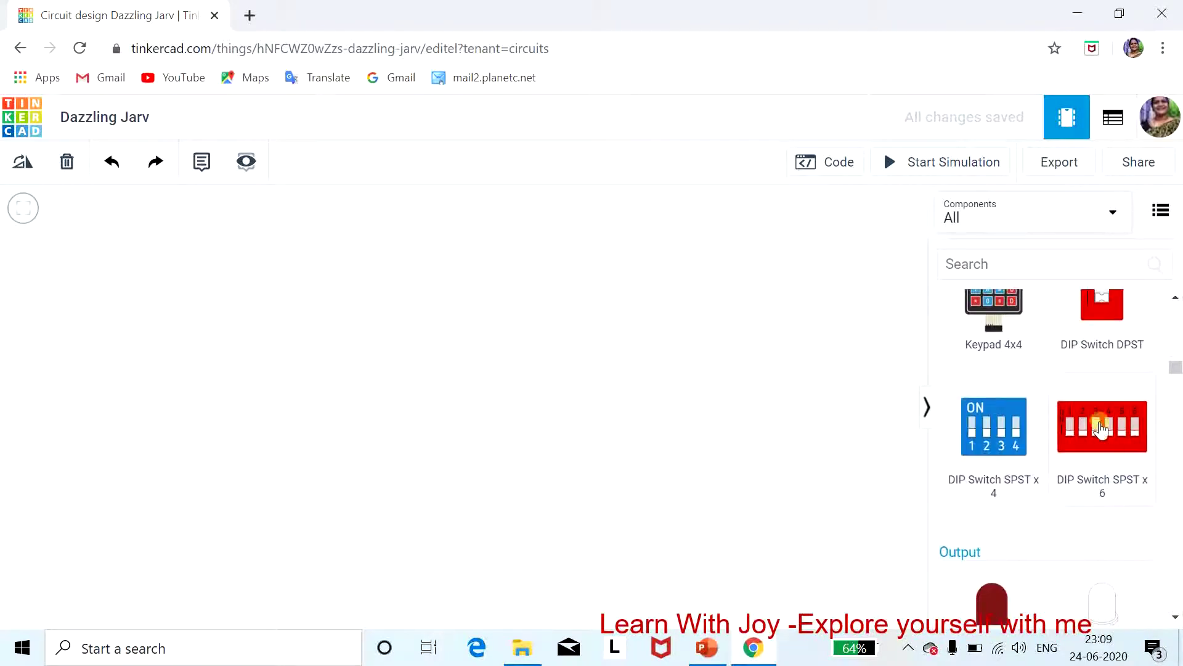
# Examine the Output, Power and Breadboards sections of the library, including LEDs, NeoPixels, displays, batteries and breadboard sizes
pyautogui.scroll(-2, 1136, 529)
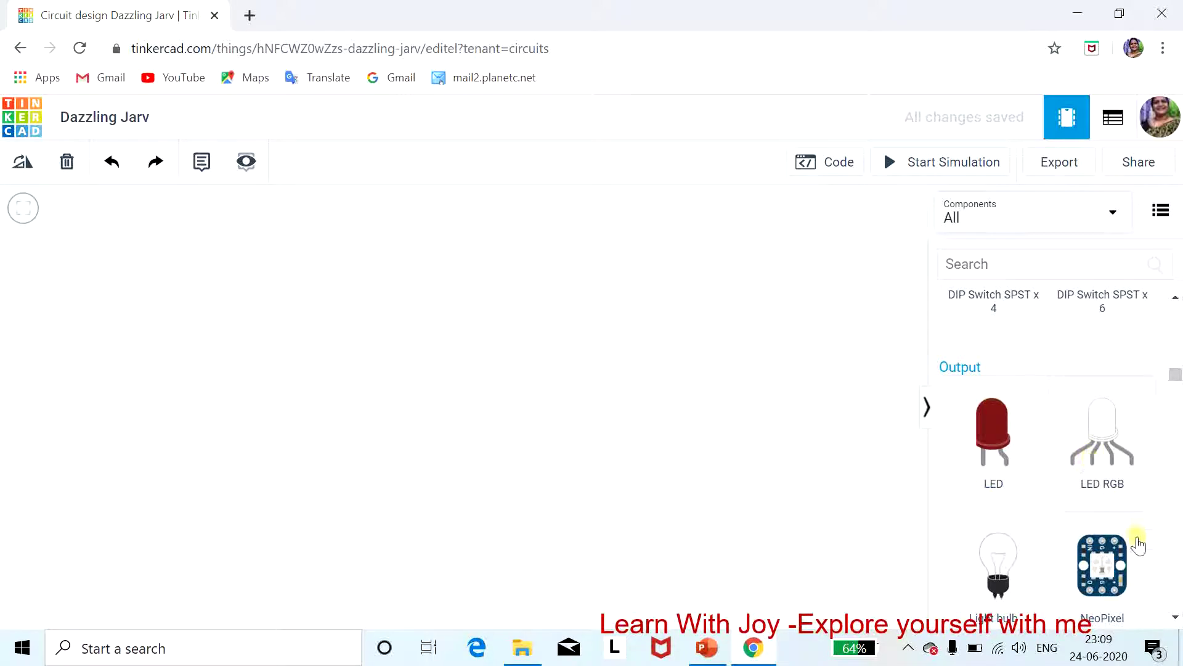
pyautogui.scroll(-1, 1137, 538)
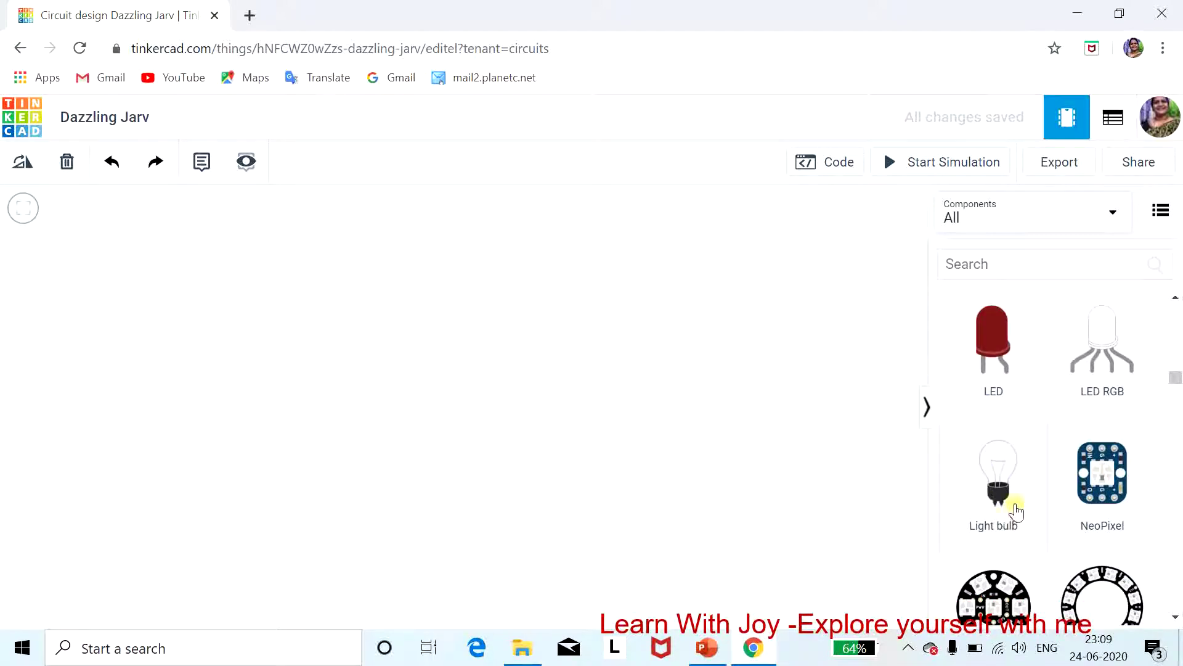
pyautogui.scroll(-2, 1154, 517)
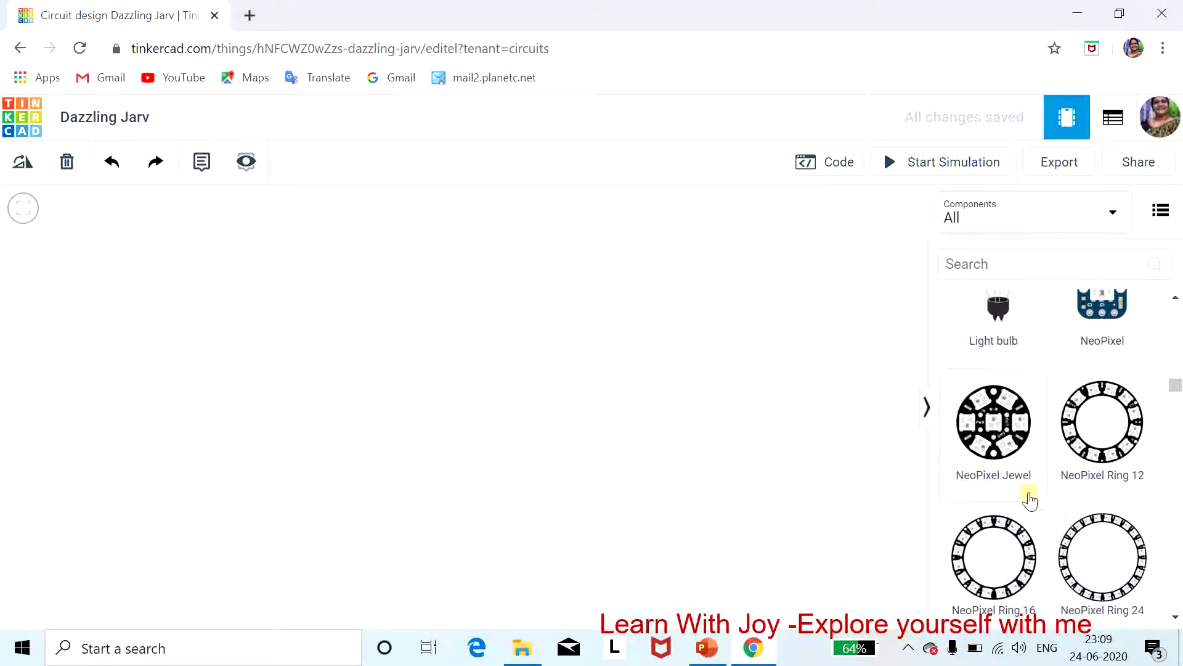
pyautogui.scroll(-2, 1102, 527)
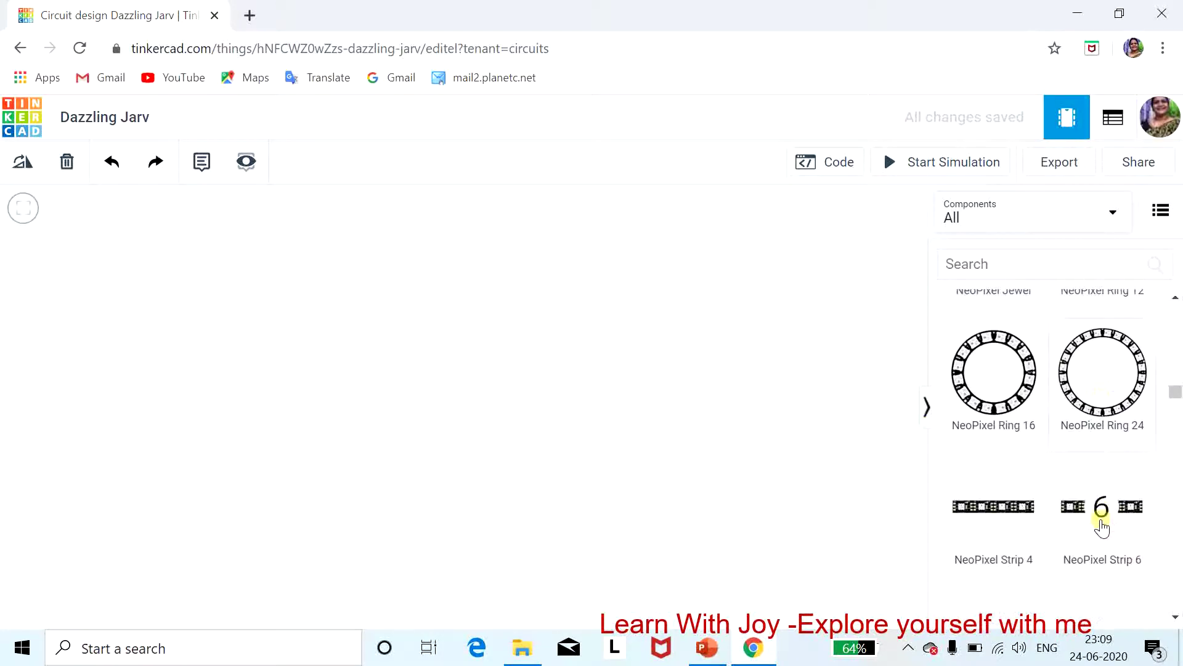
pyautogui.scroll(-2, 1098, 524)
pyautogui.scroll(-2, 1055, 523)
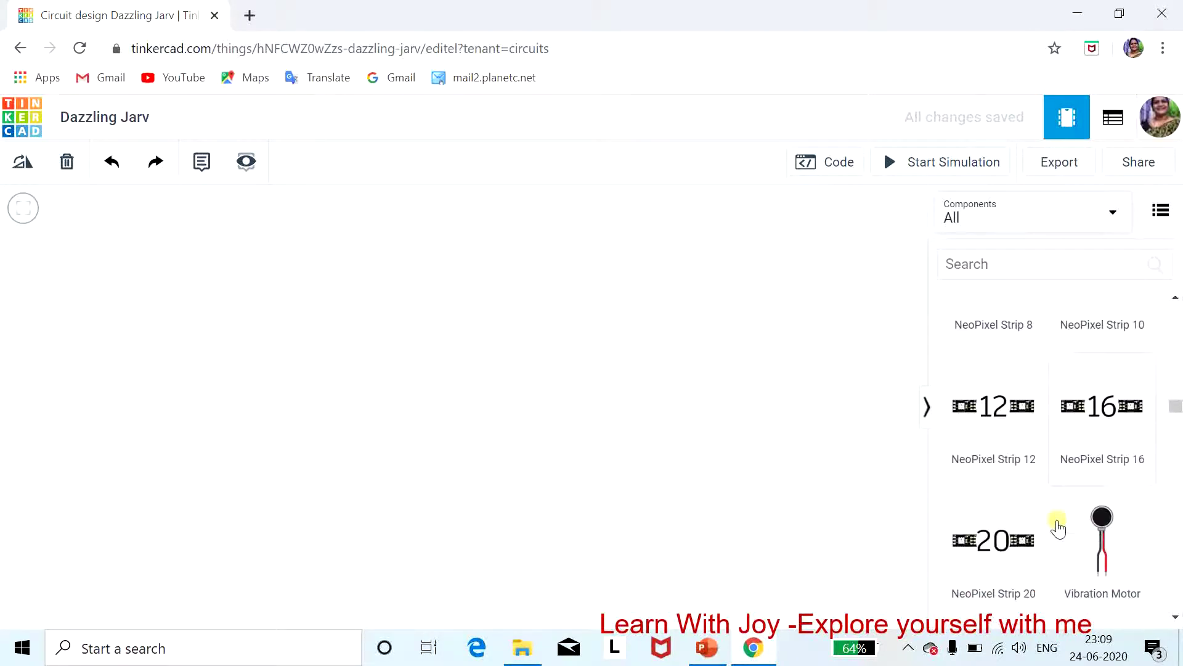
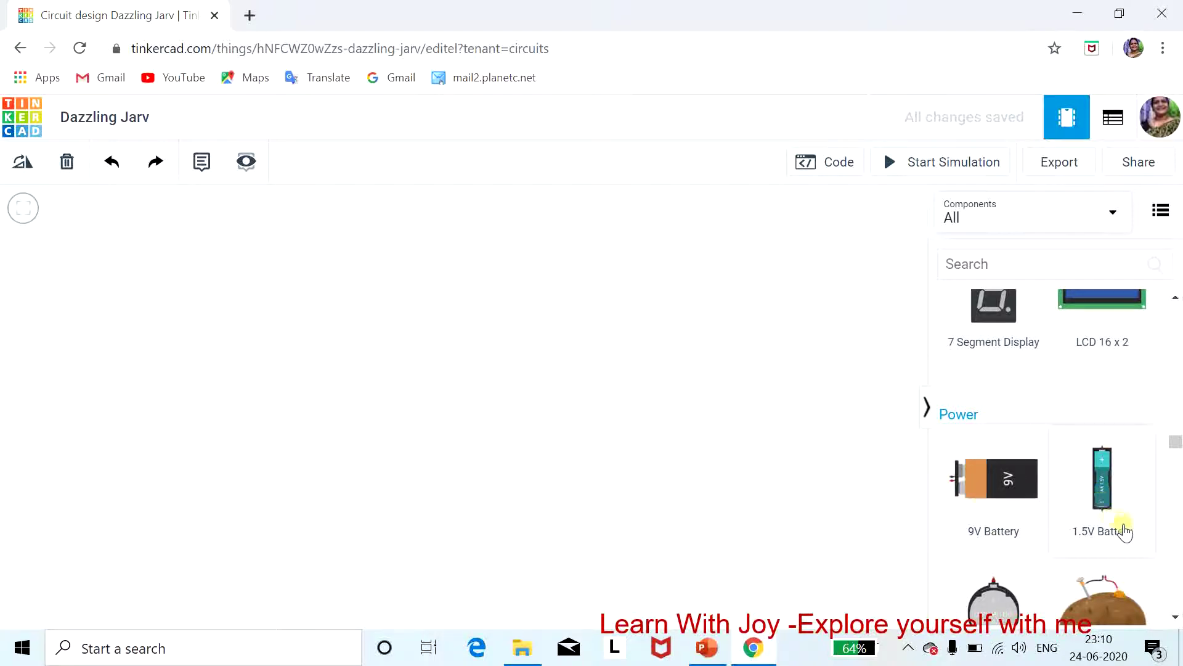
pyautogui.scroll(-4, 1116, 521)
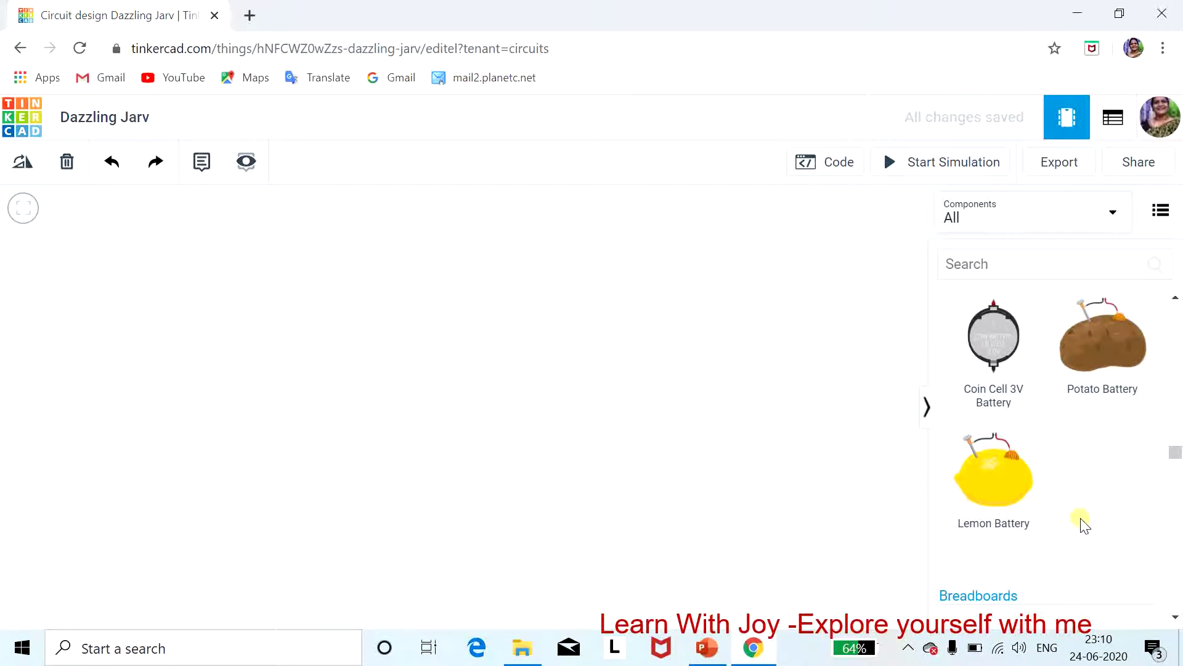
pyautogui.scroll(-3, 1085, 525)
pyautogui.scroll(-3, 1084, 525)
pyautogui.scroll(2, 1084, 525)
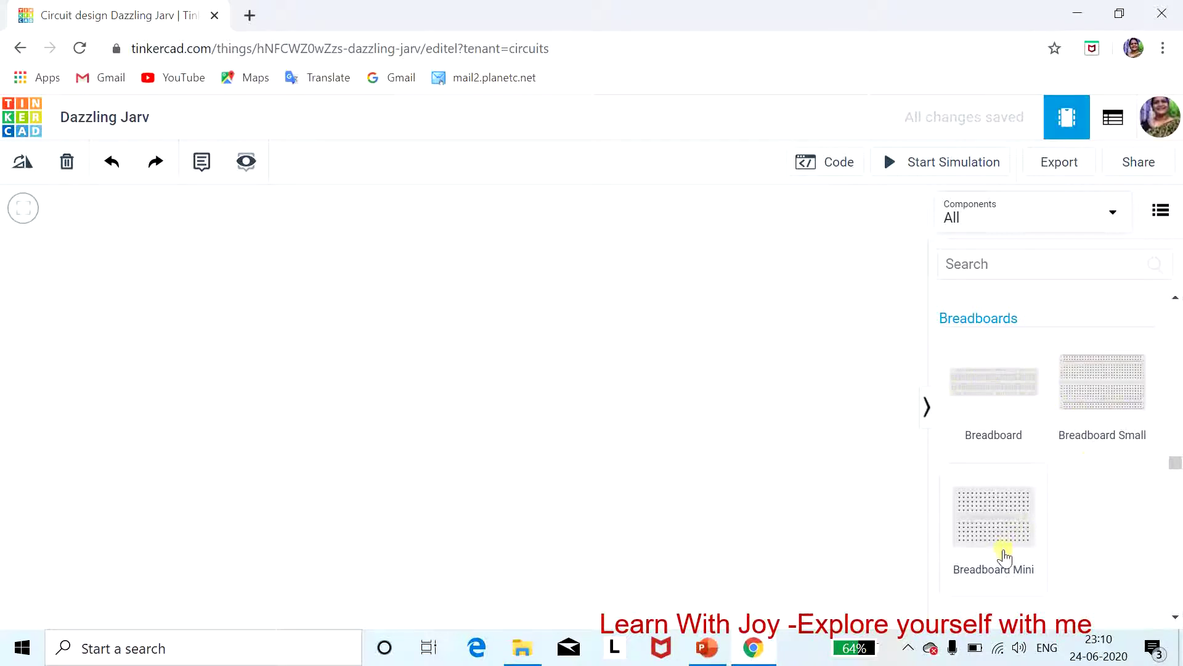
# Review the Arduino Uno R3 and ATtiny, then the Instruments, Integrated Circuits and Power Control components in the library
pyautogui.scroll(-6, 1003, 556)
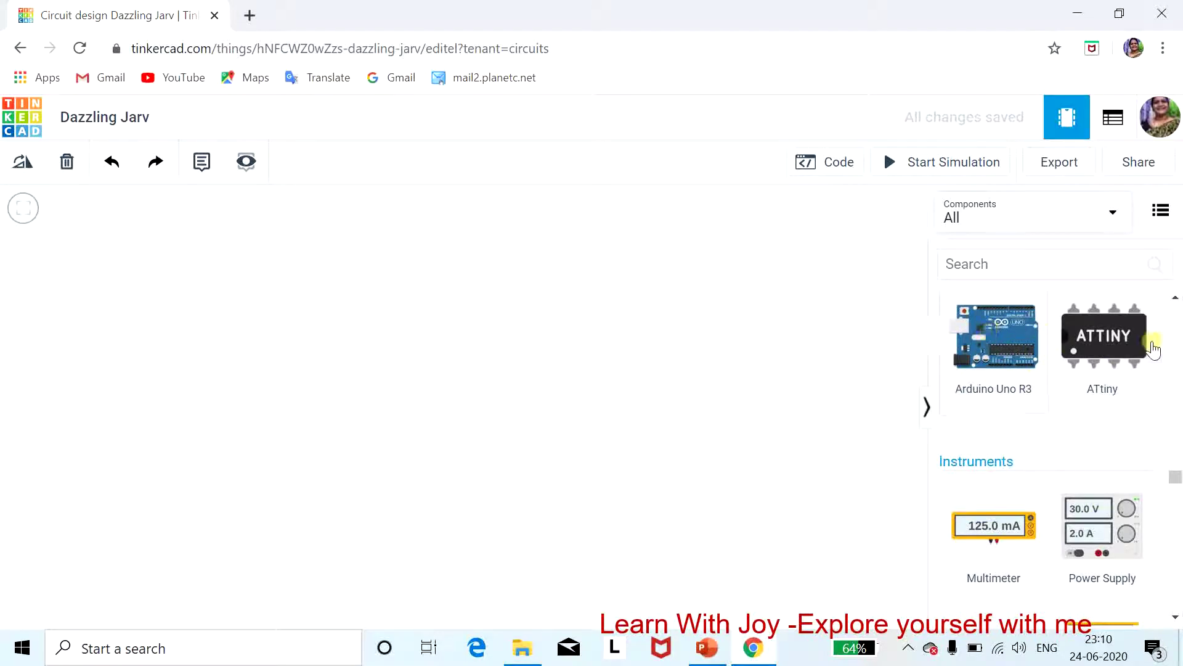
pyautogui.scroll(-2, 1157, 488)
pyautogui.scroll(-1, 1156, 488)
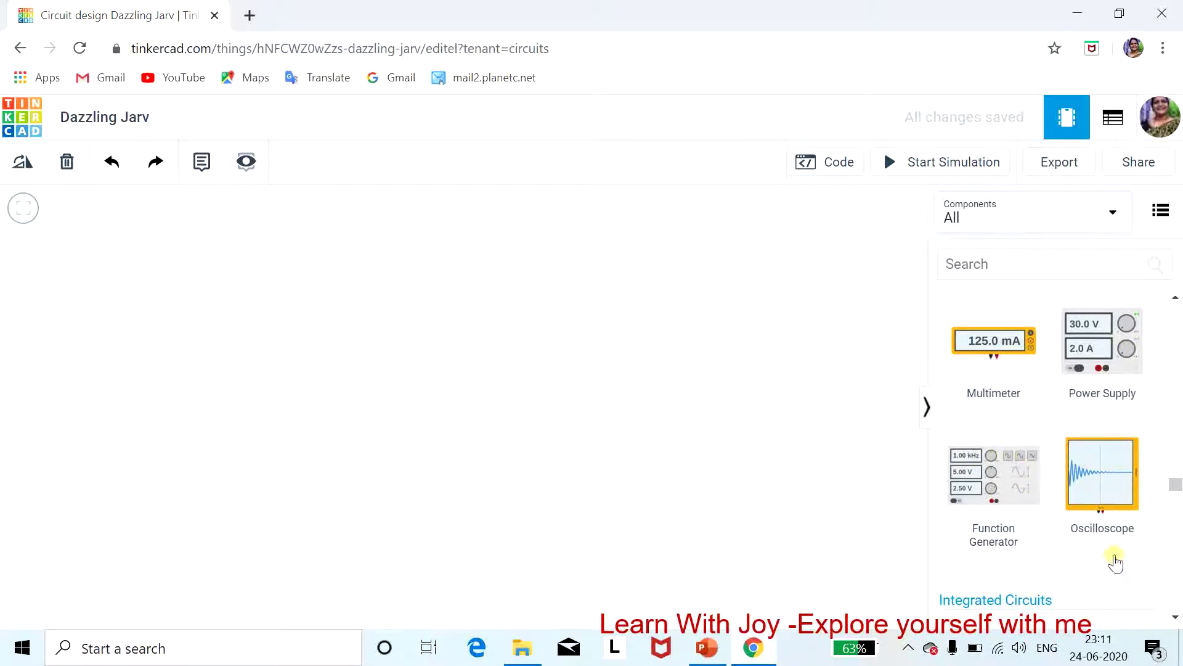
pyautogui.scroll(-3, 1119, 563)
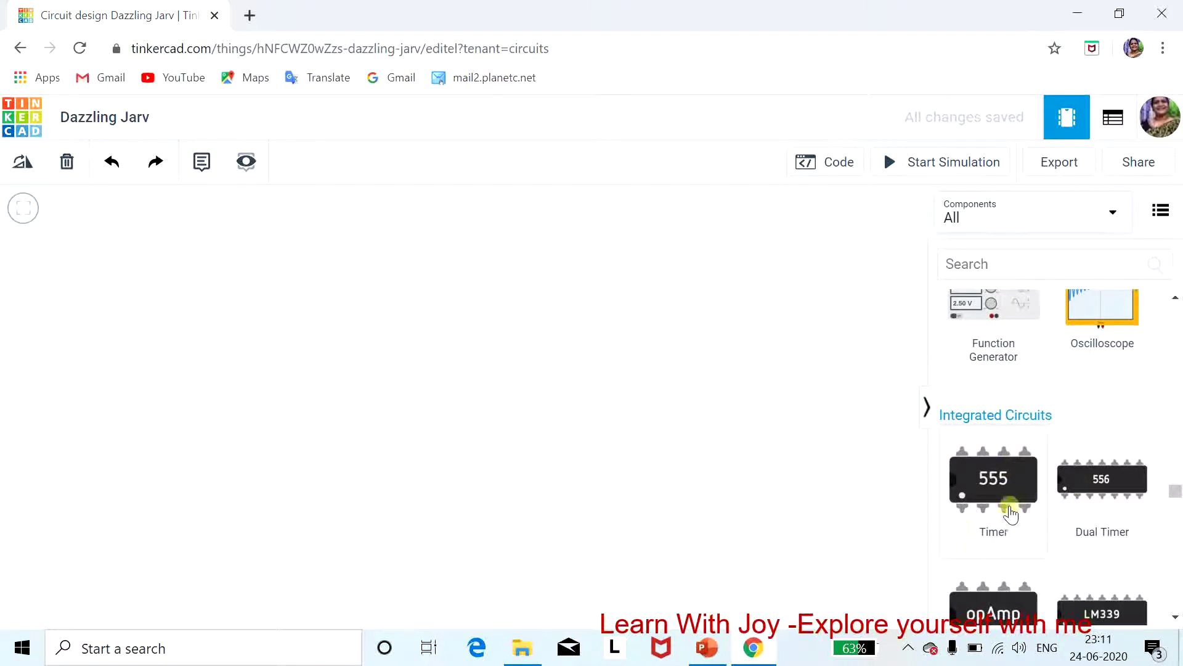
pyautogui.scroll(-3, 1051, 527)
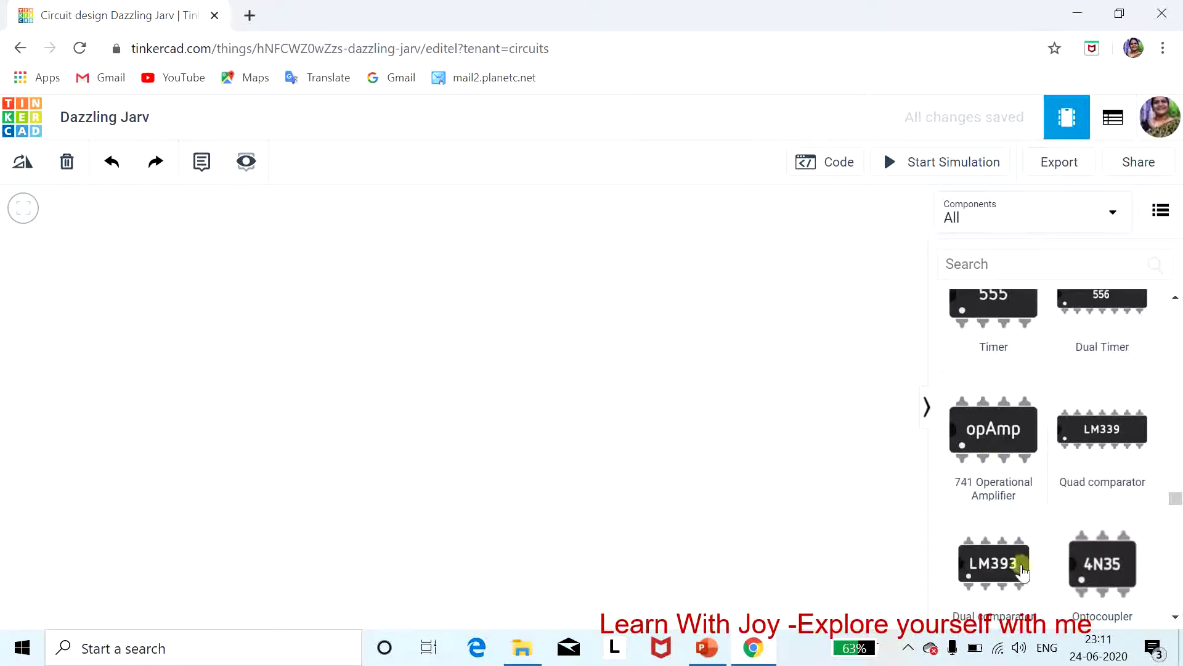
pyautogui.scroll(-1, 1057, 607)
pyautogui.scroll(-6, 1057, 604)
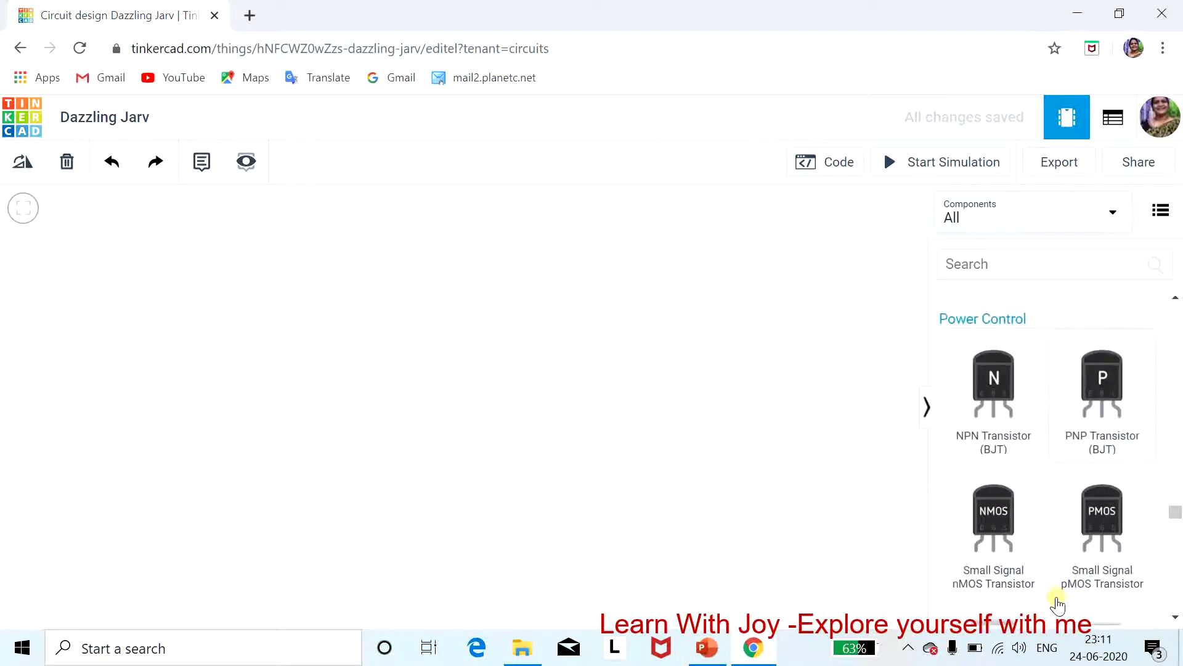
pyautogui.scroll(-9, 1117, 541)
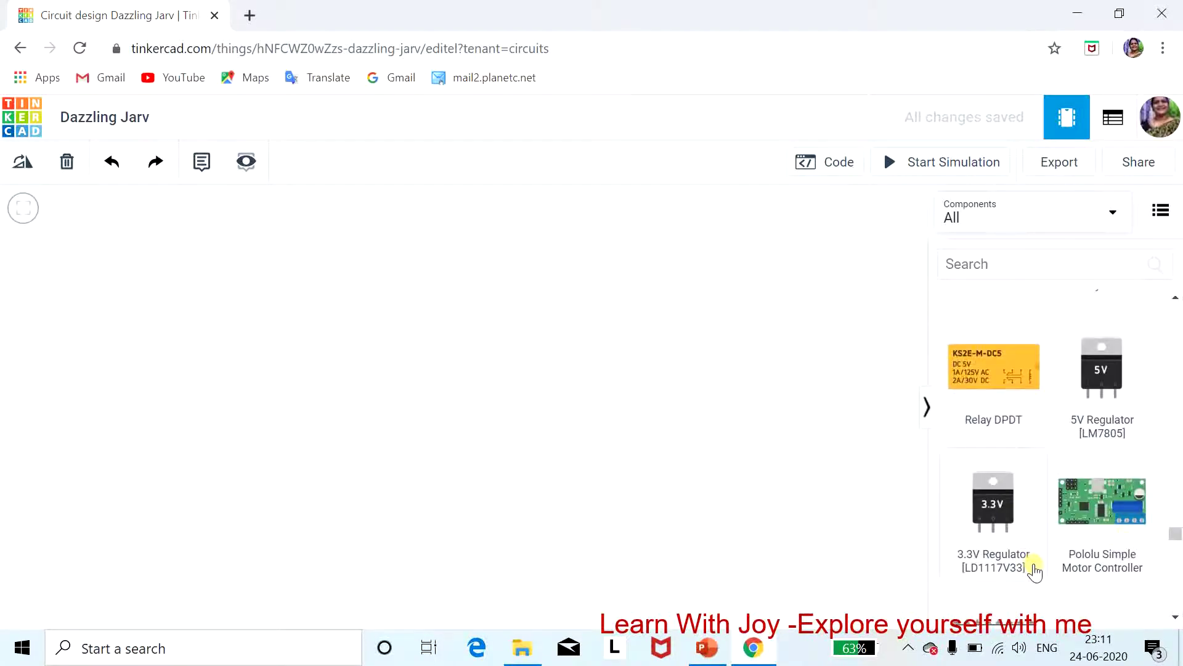
# Examine the remaining Power Control components, the Connectors section and the Logic gates, flip-flops and counters in the library
pyautogui.scroll(-7, 1098, 573)
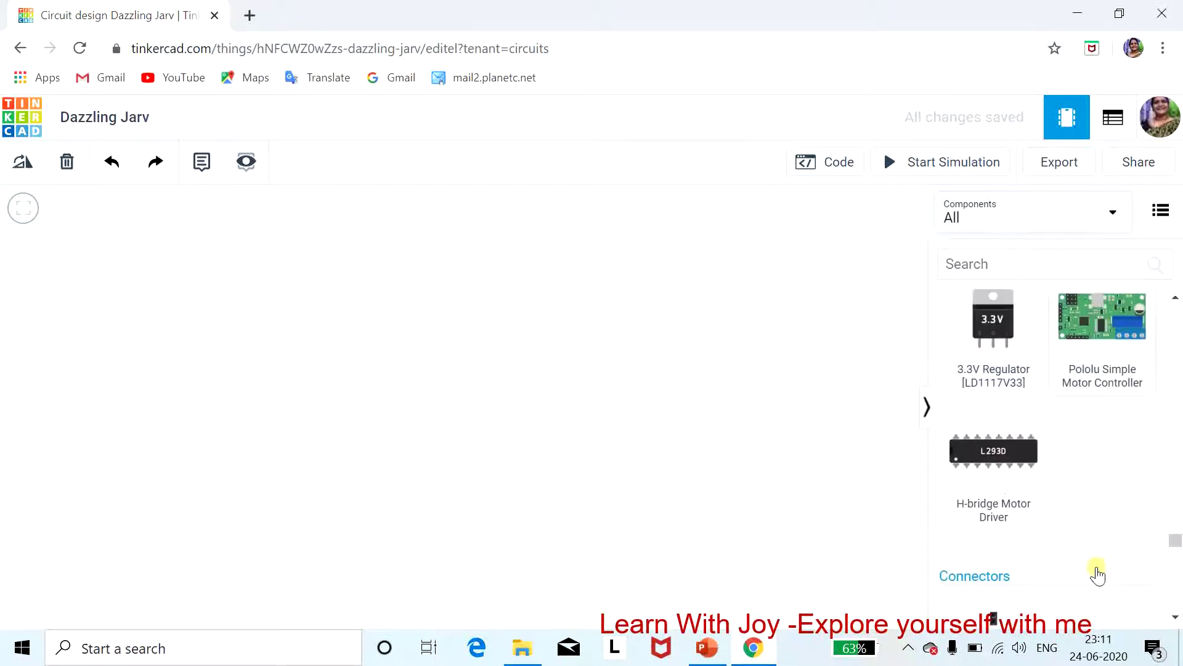
pyautogui.scroll(-15, 1099, 574)
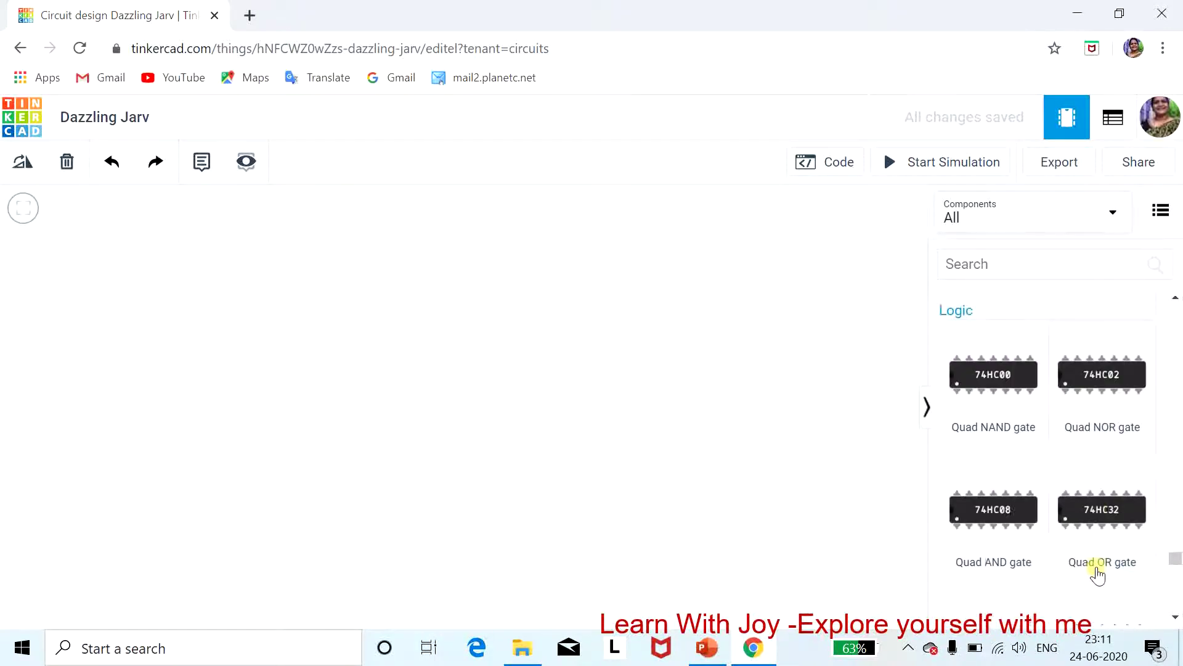
pyautogui.scroll(-2, 1098, 573)
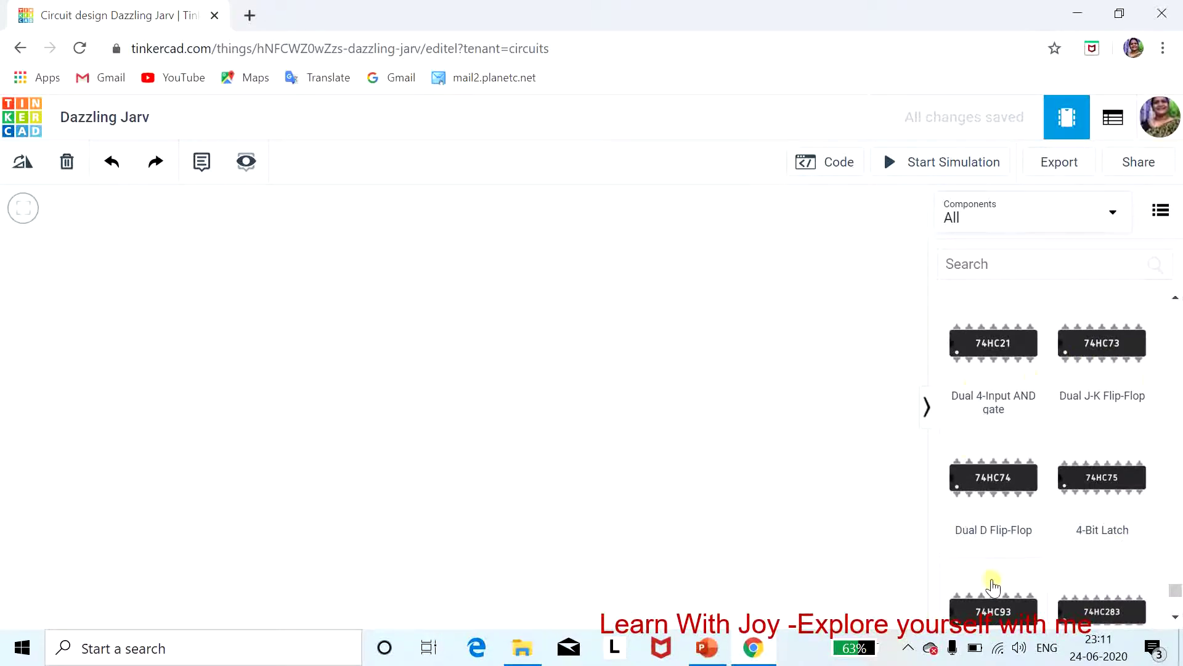
pyautogui.scroll(-5, 1083, 564)
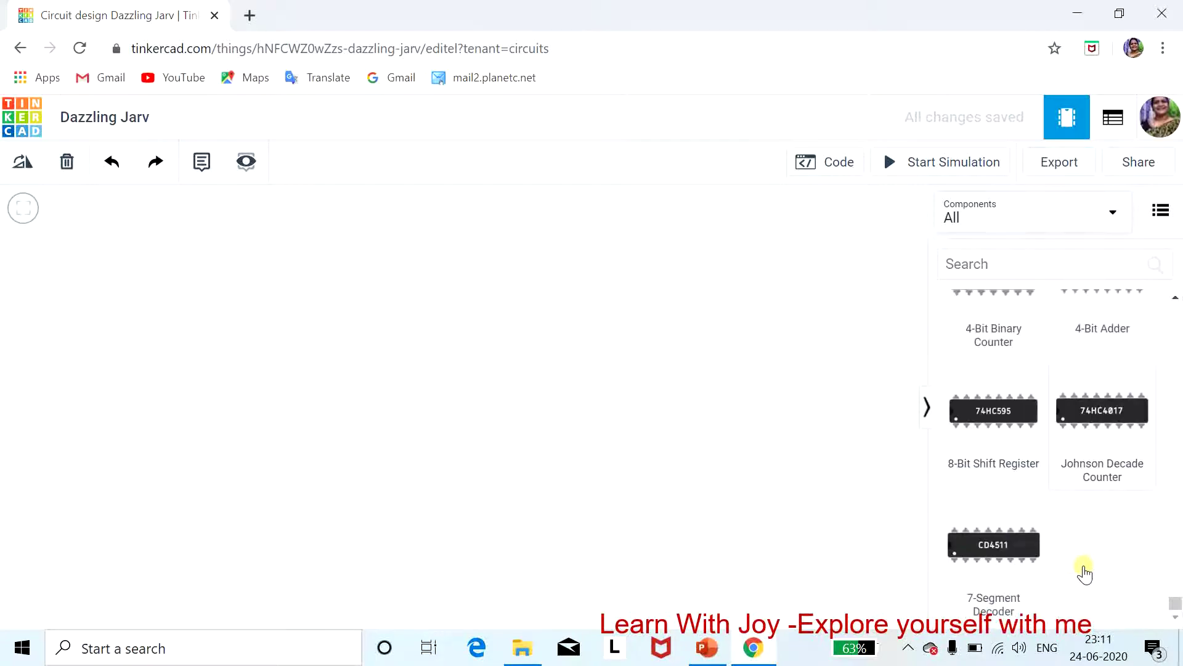
# Look back over the library from the motors and NeoPixel strips through the sensors to the General components
pyautogui.scroll(15, 1085, 567)
pyautogui.scroll(15, 1084, 563)
pyautogui.scroll(-10, 1086, 569)
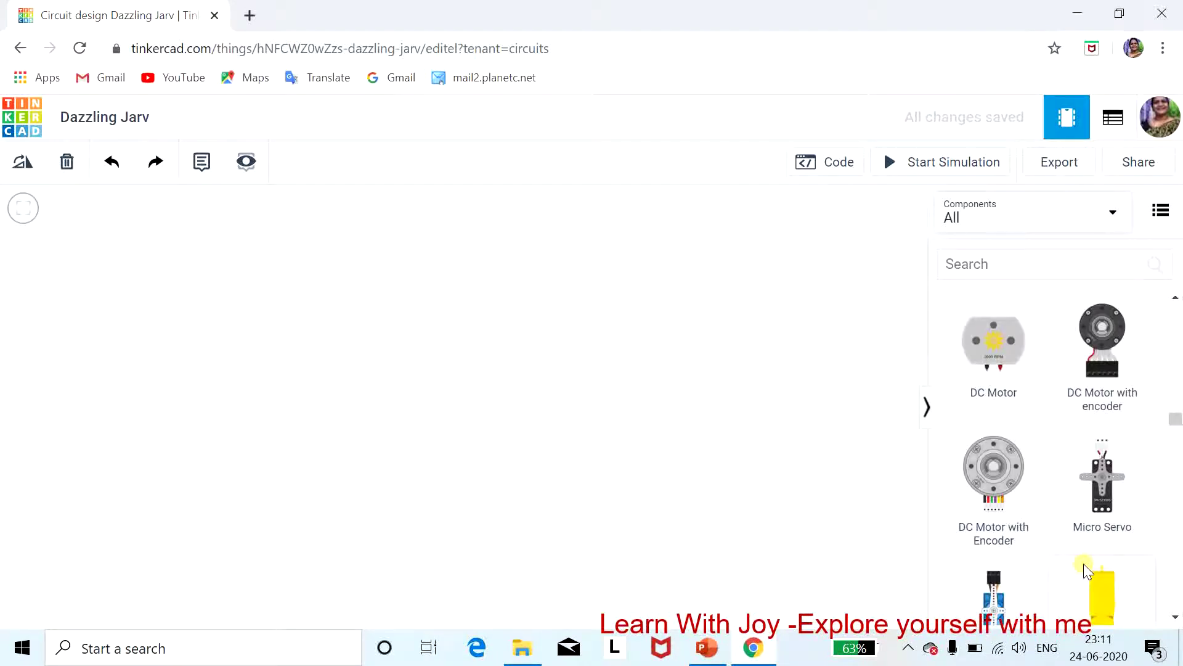
pyautogui.scroll(5, 1019, 472)
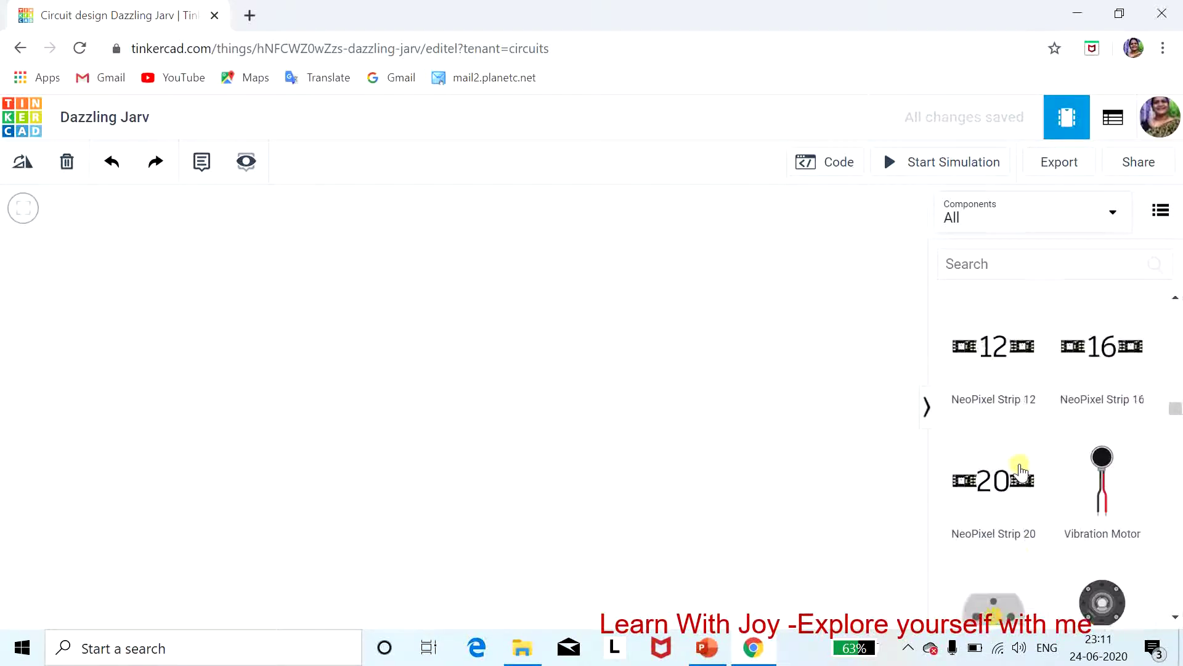
pyautogui.scroll(4, 1088, 465)
pyautogui.scroll(10, 1089, 466)
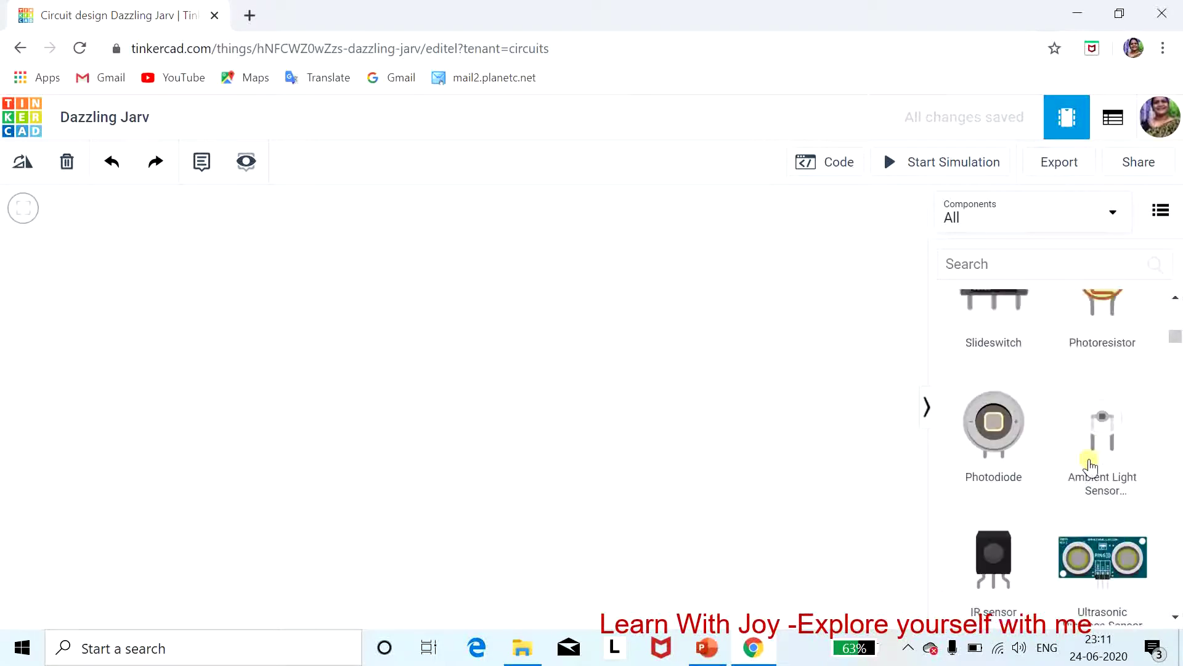
pyautogui.scroll(3, 1090, 467)
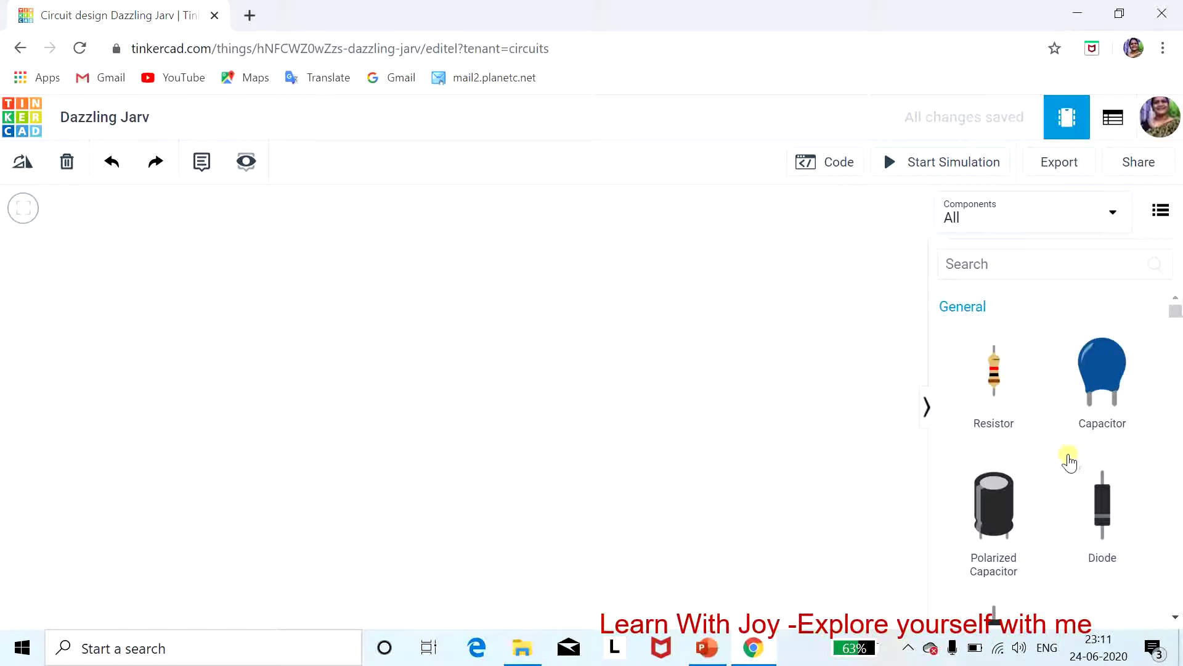
pyautogui.scroll(-4, 1103, 450)
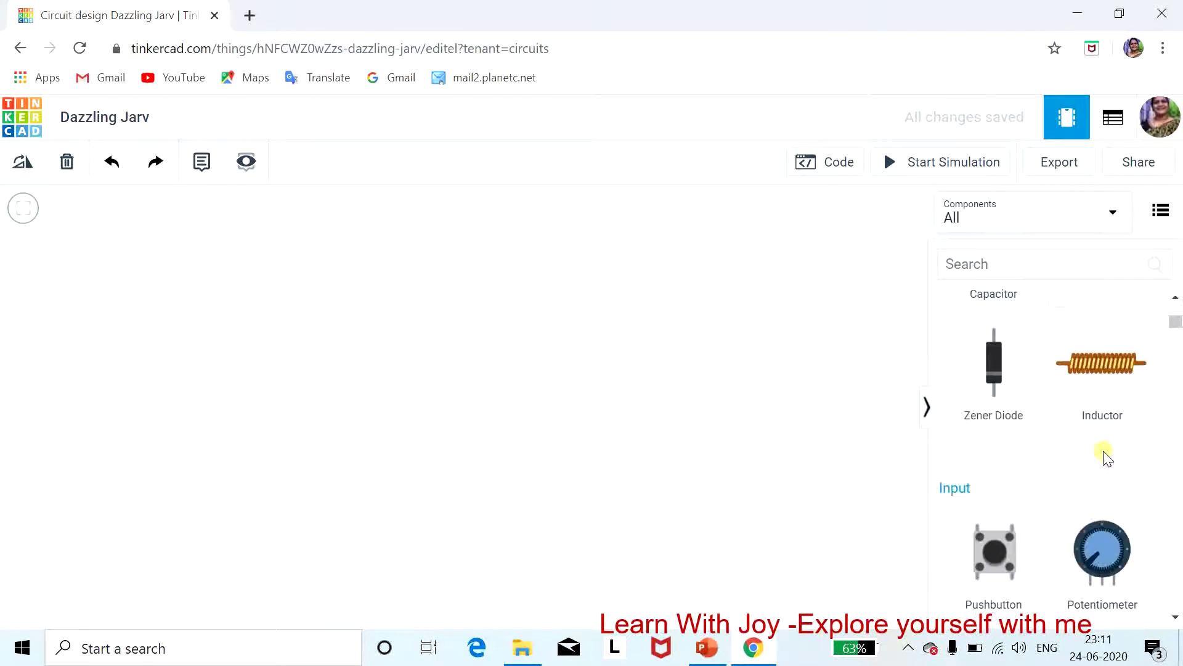
pyautogui.scroll(4, 1104, 454)
pyautogui.scroll(-6, 1104, 454)
# Search the component library for "ardui" and place an Arduino Uno R3 in the workspace
pyautogui.click(1016, 268)
pyautogui.write('ardui')
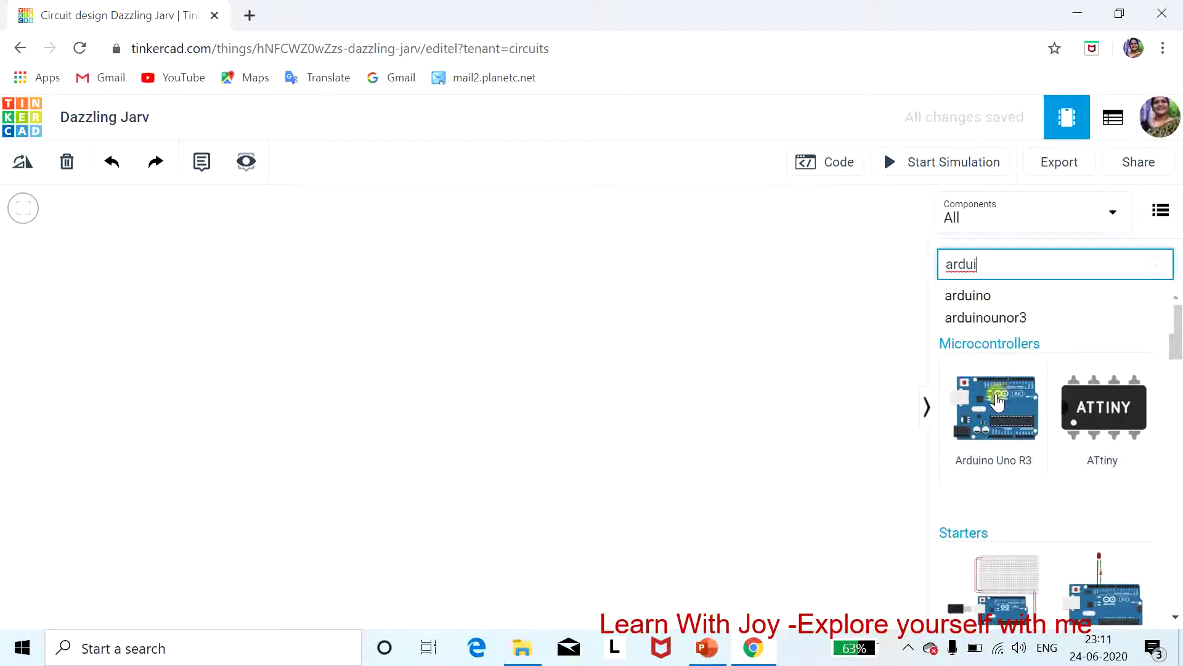
pyautogui.moveTo(997, 432); pyautogui.dragTo(976, 453)
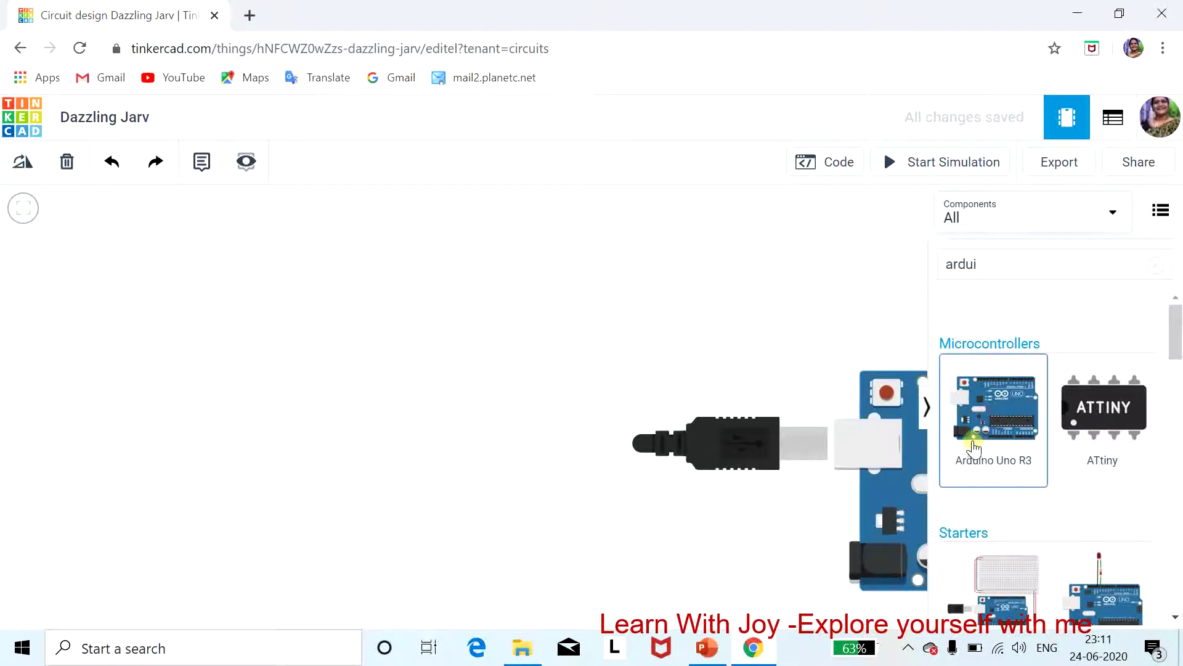
pyautogui.moveTo(881, 469); pyautogui.dragTo(354, 478)
pyautogui.moveTo(508, 490); pyautogui.dragTo(438, 451)
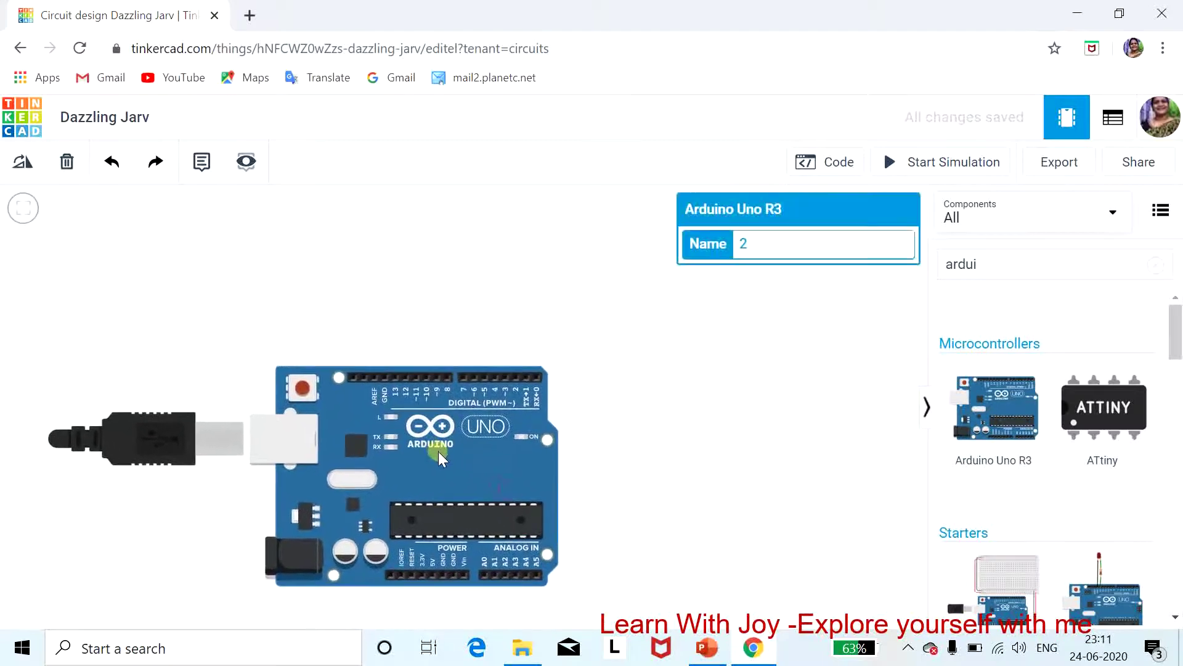
pyautogui.click(748, 433)
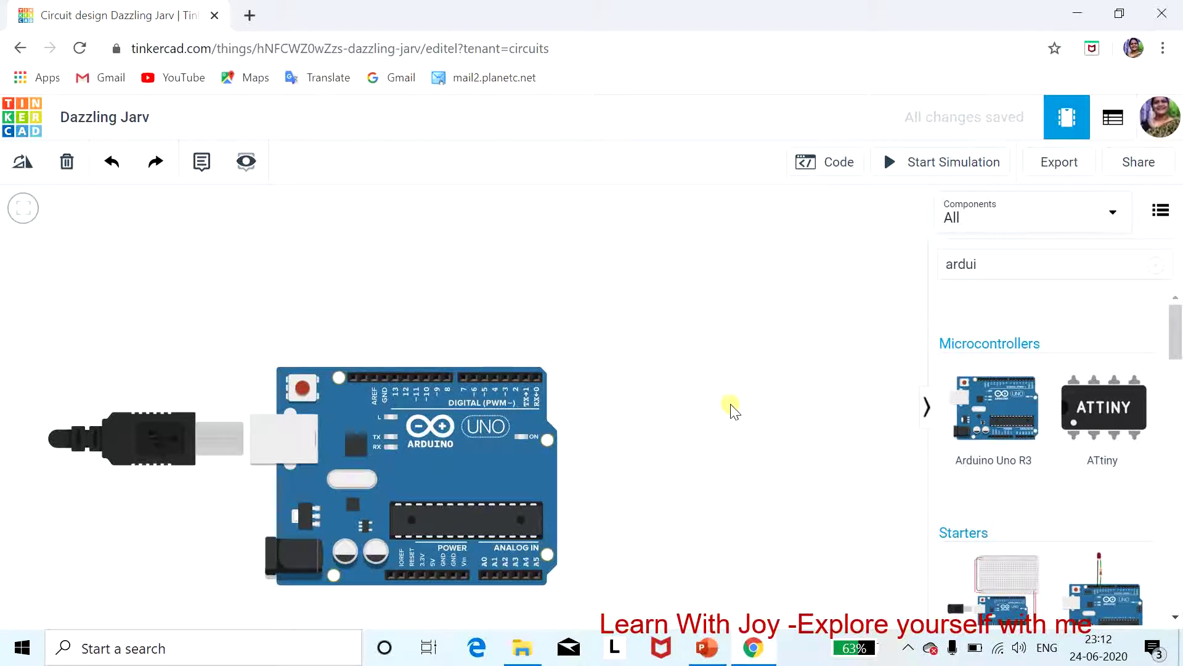
# Search the library for "led" and place a red LED above the Arduino's digital pins
pyautogui.moveTo(1168, 342); pyautogui.dragTo(1167, 288)
pyautogui.click(995, 269)
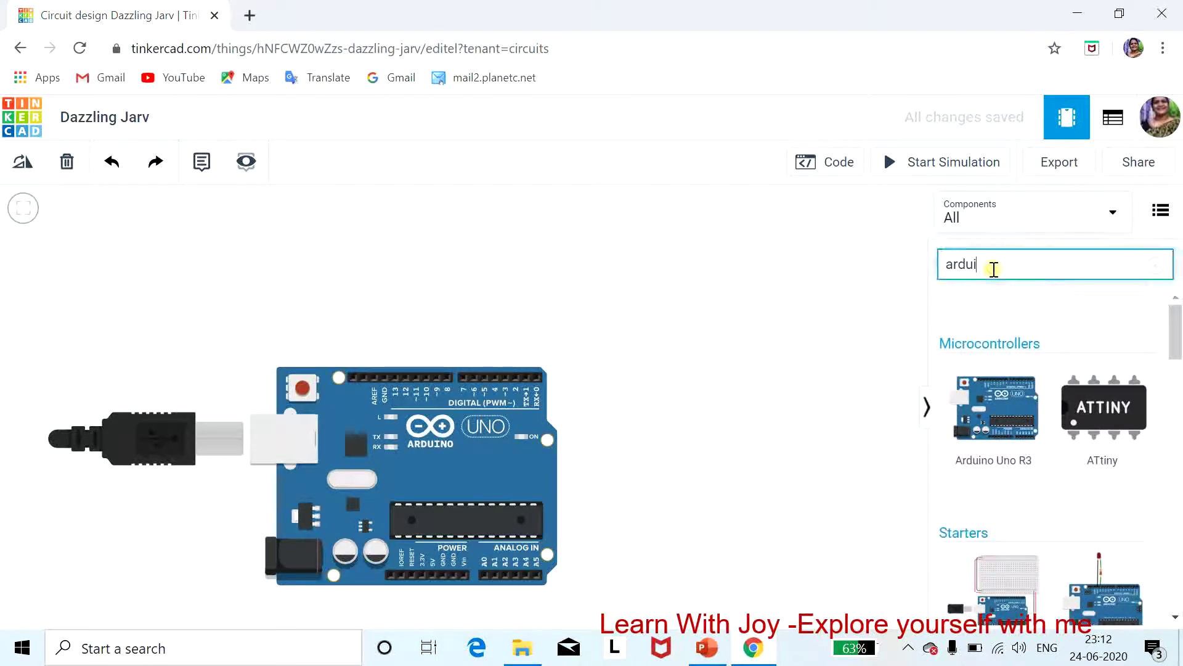
pyautogui.press('BackSpace')
pyautogui.press('BackSpace')
pyautogui.press('BackSpace')
pyautogui.press('BackSpace')
pyautogui.press('BackSpace')
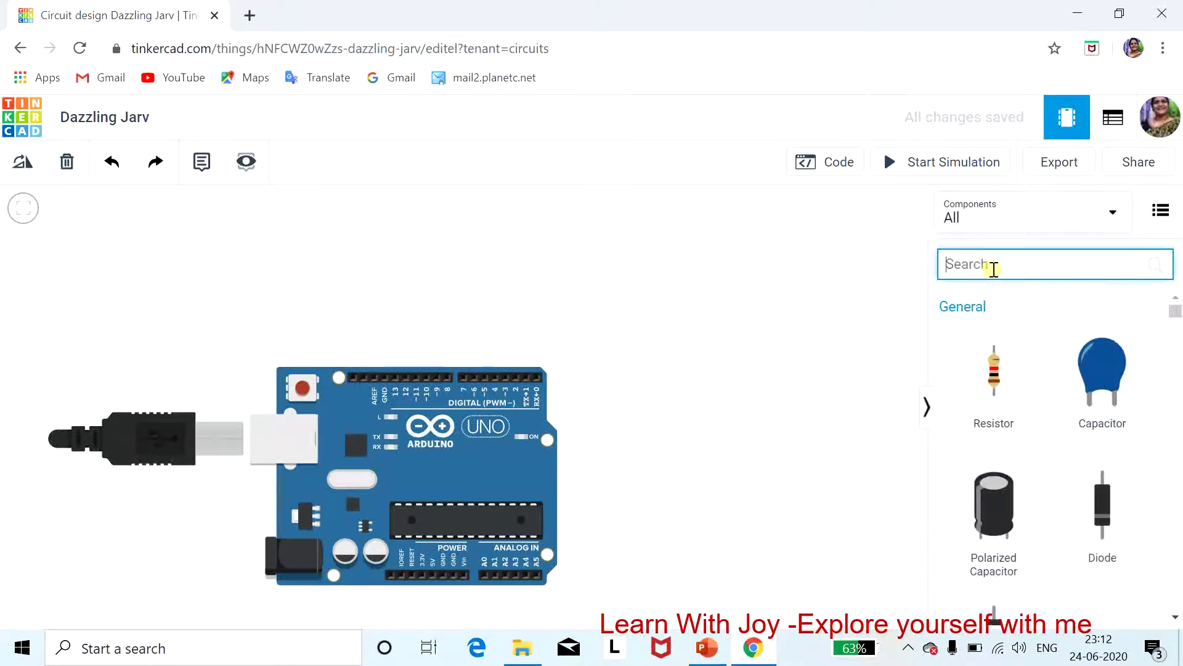
pyautogui.write('led')
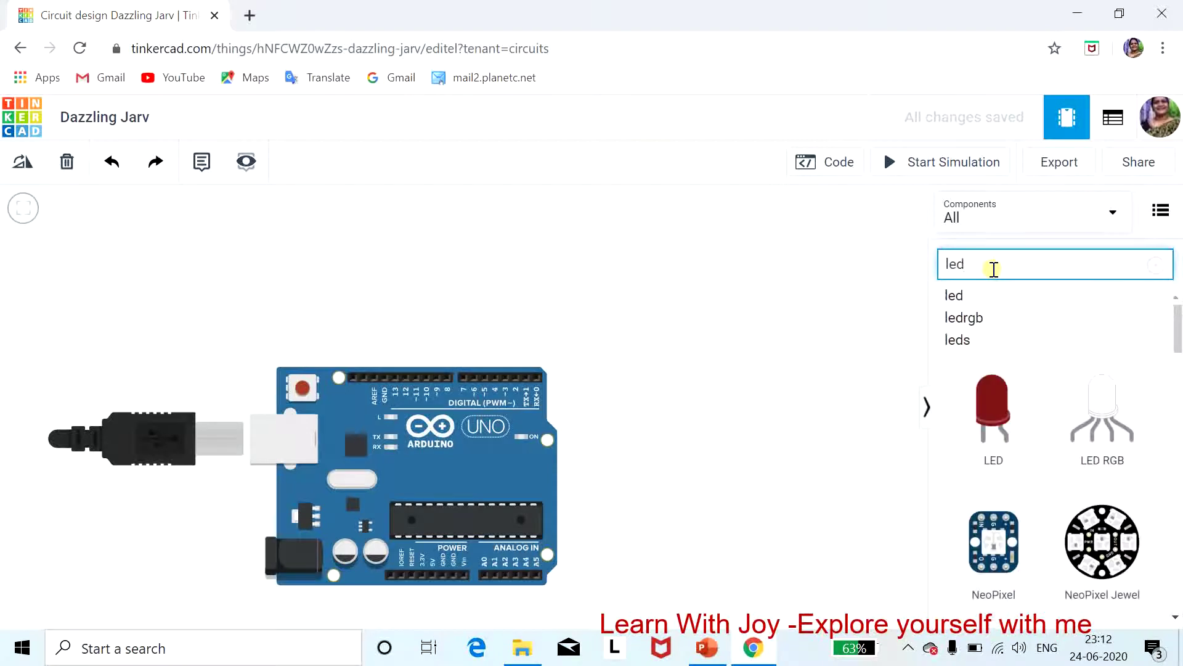
pyautogui.moveTo(994, 421); pyautogui.dragTo(394, 311)
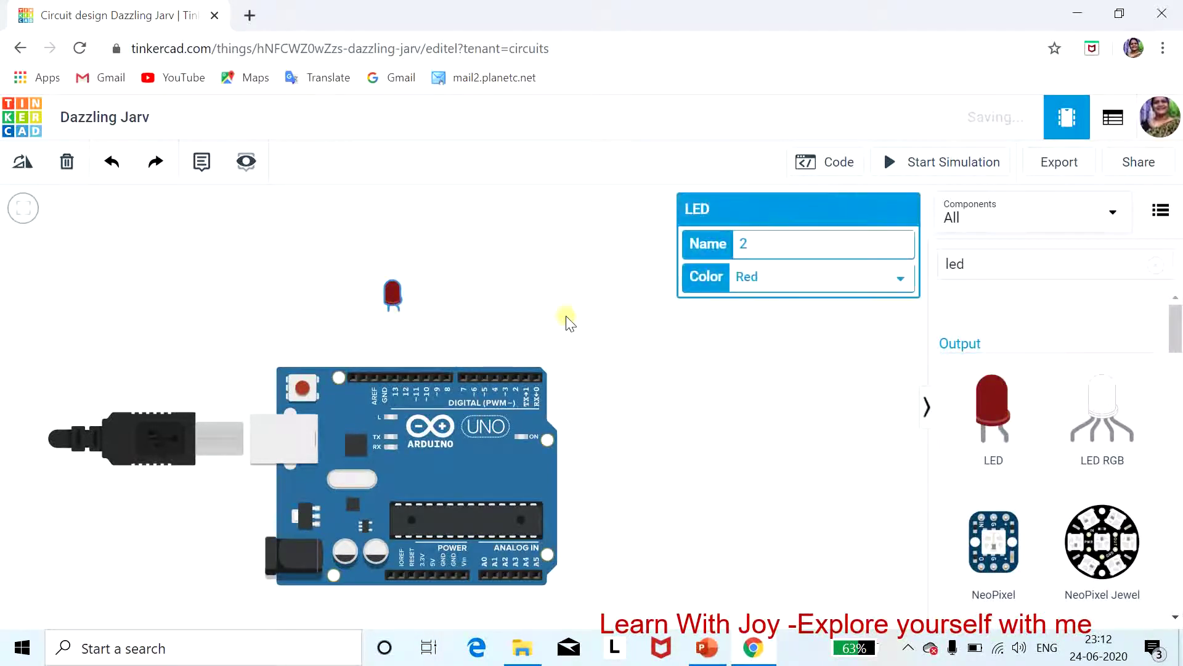
pyautogui.click(684, 380)
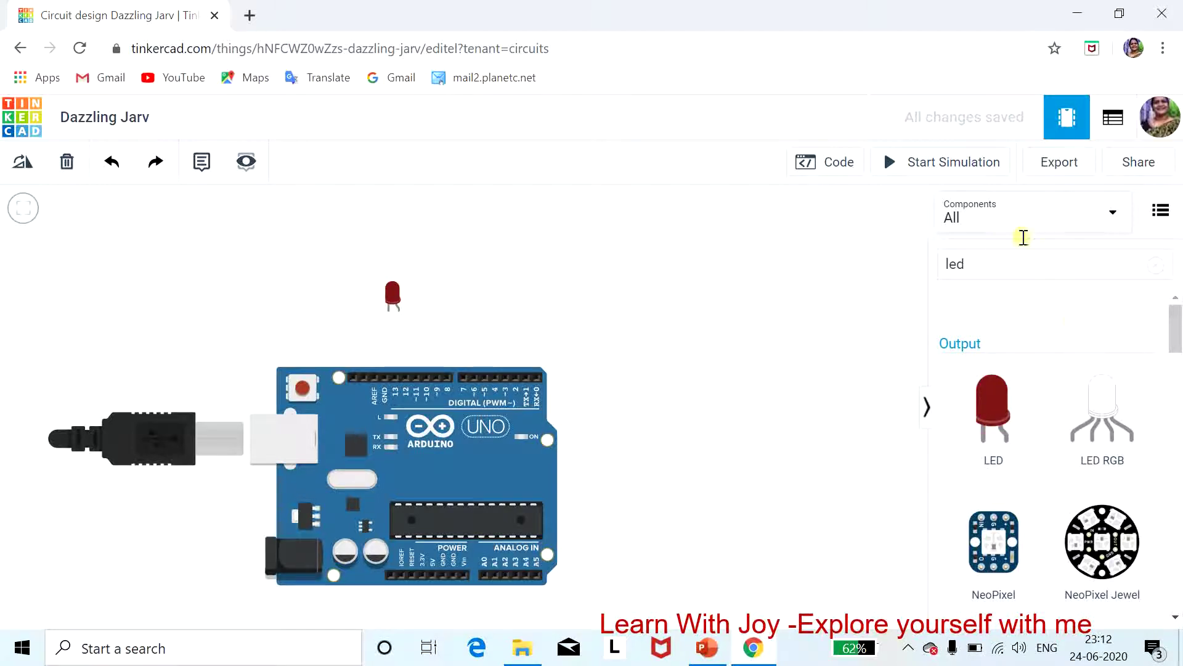
# Search the component library for "resis" and choose the suggested term "resistance"
pyautogui.click(996, 263)
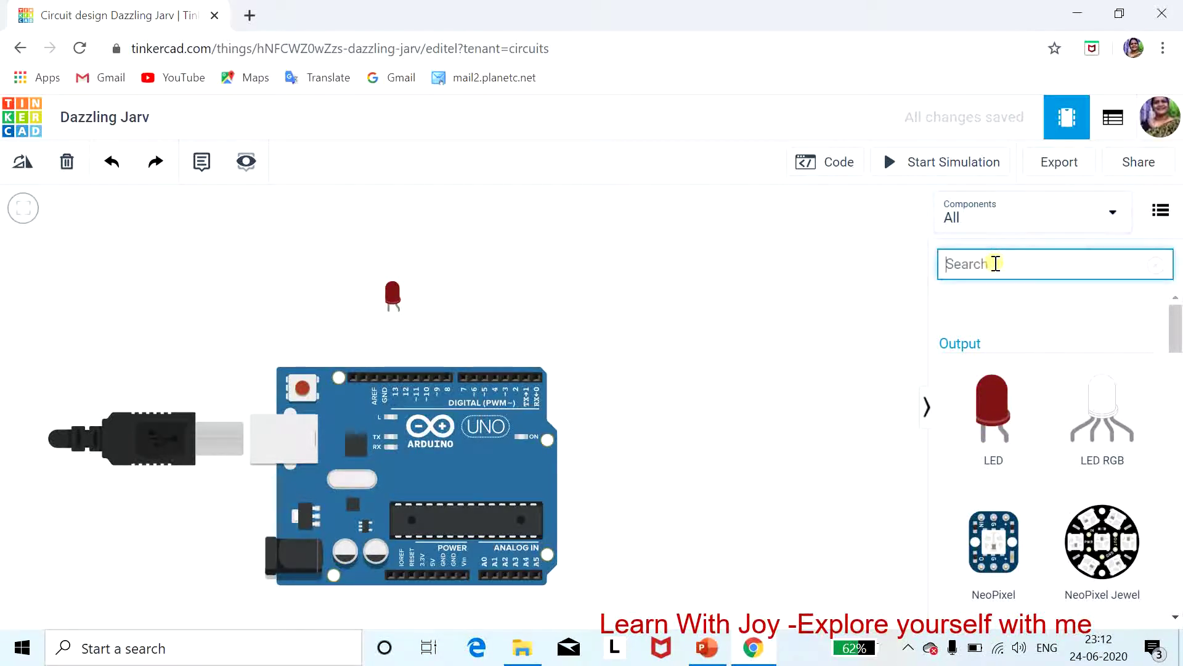
pyautogui.write('resis')
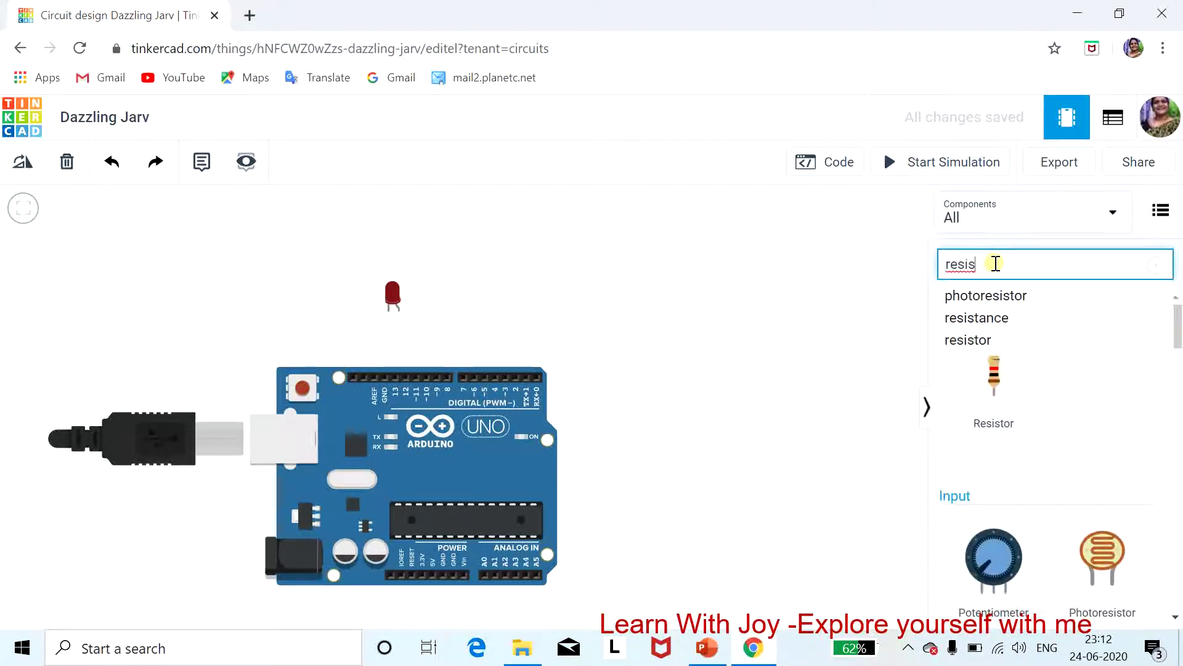
pyautogui.click(1015, 322)
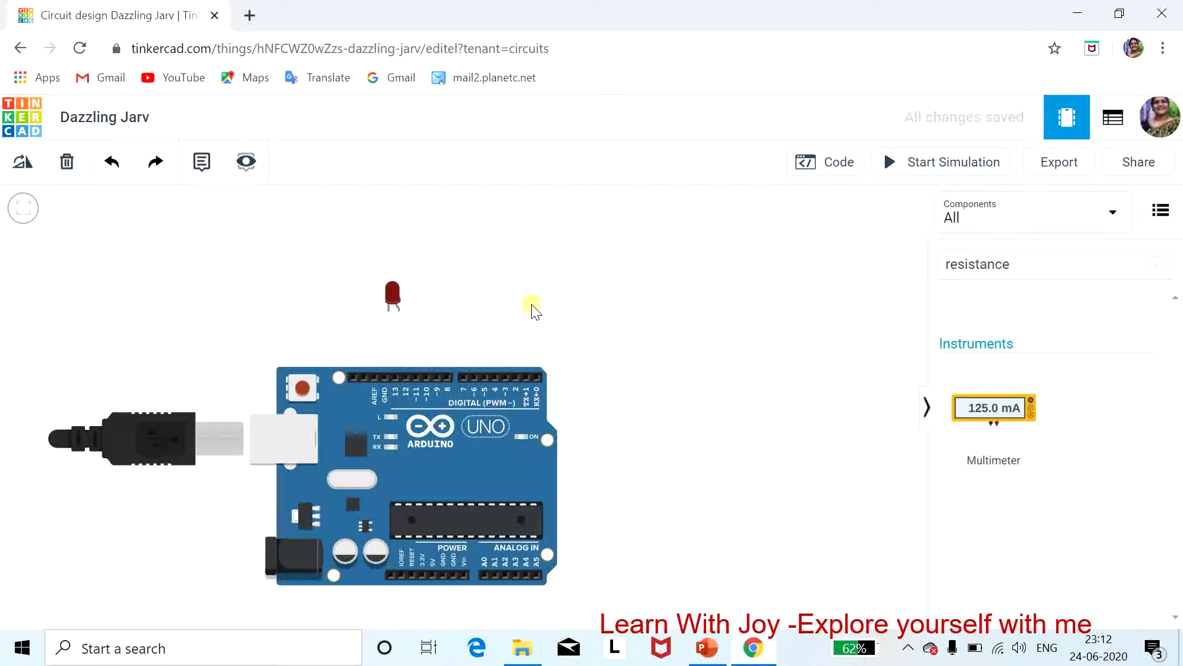
# Wire the LED's cathode to the Arduino's GND pin and its anode to digital pin 13
pyautogui.click(387, 310)
pyautogui.click(383, 379)
pyautogui.click(713, 432)
pyautogui.click(399, 313)
pyautogui.click(395, 377)
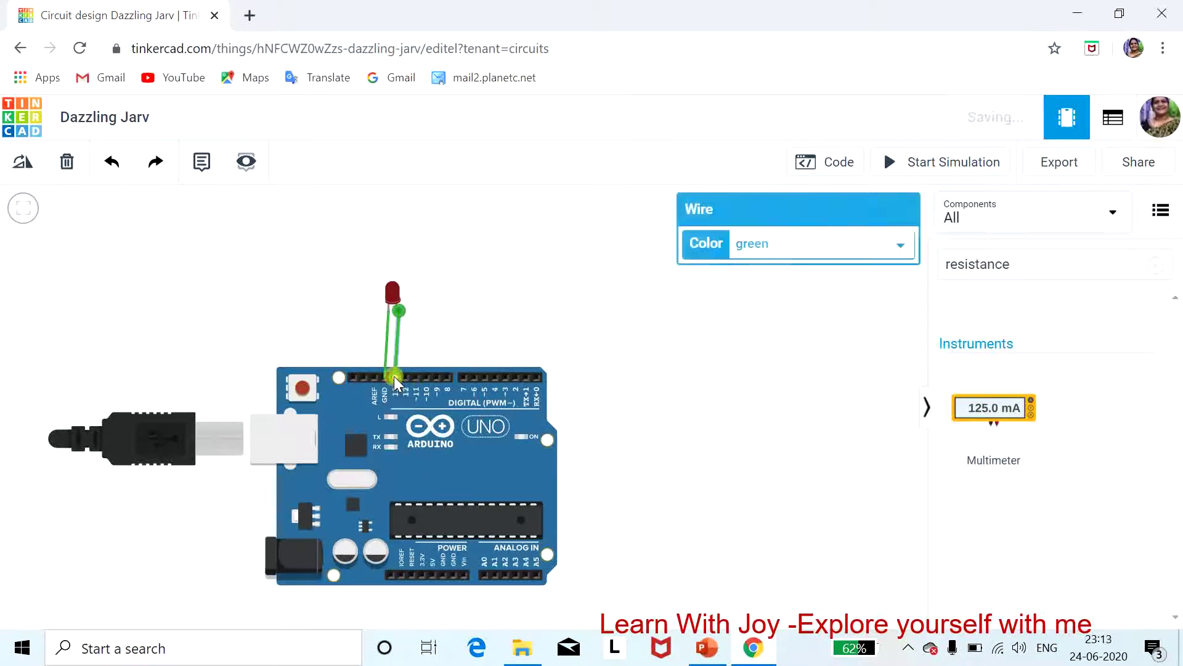
pyautogui.click(588, 443)
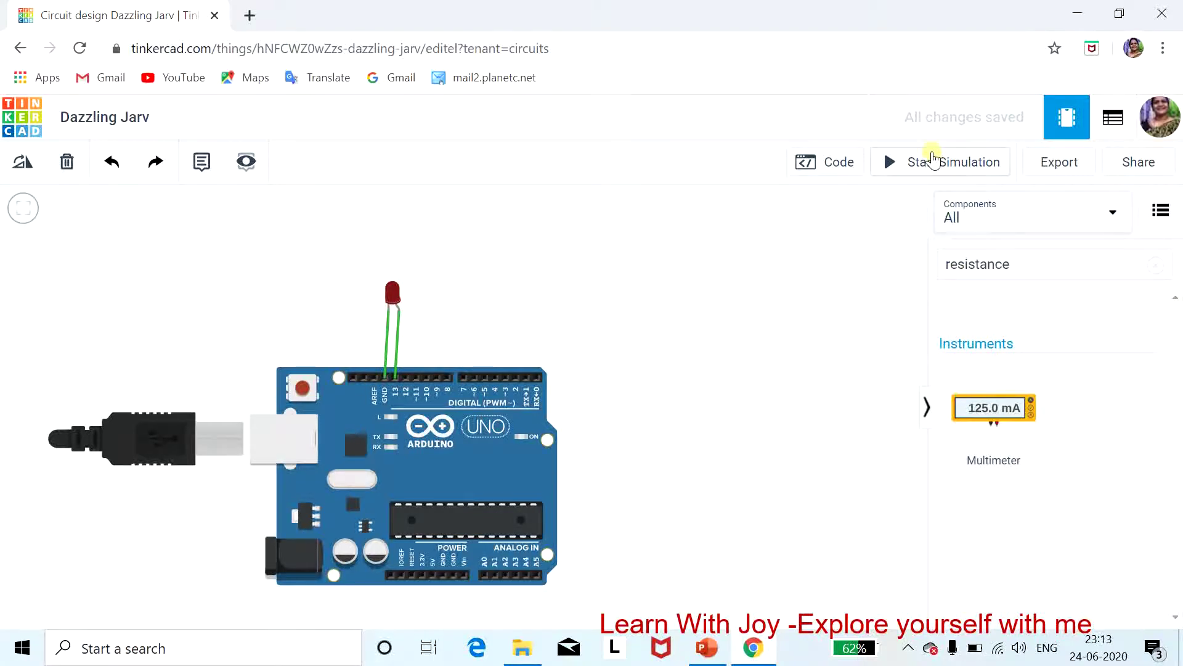
# Replace the default code blocks of the Arduino with an output block that sets pin 13 to HIGH
pyautogui.click(824, 162)
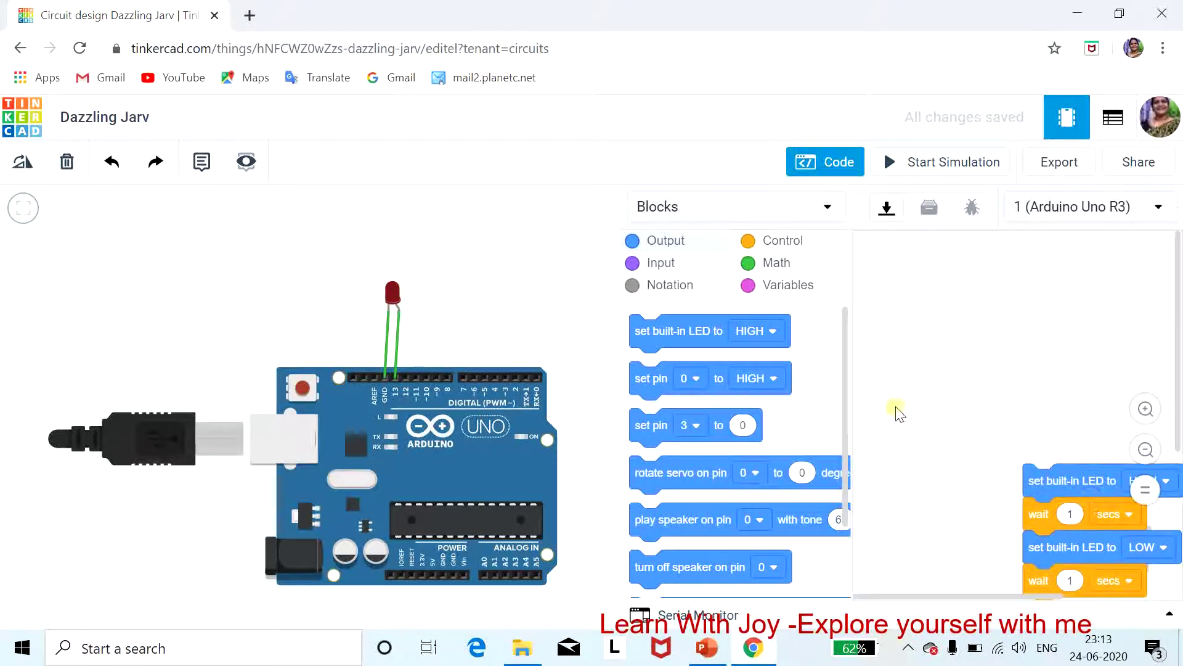
pyautogui.moveTo(1078, 488); pyautogui.dragTo(1133, 536)
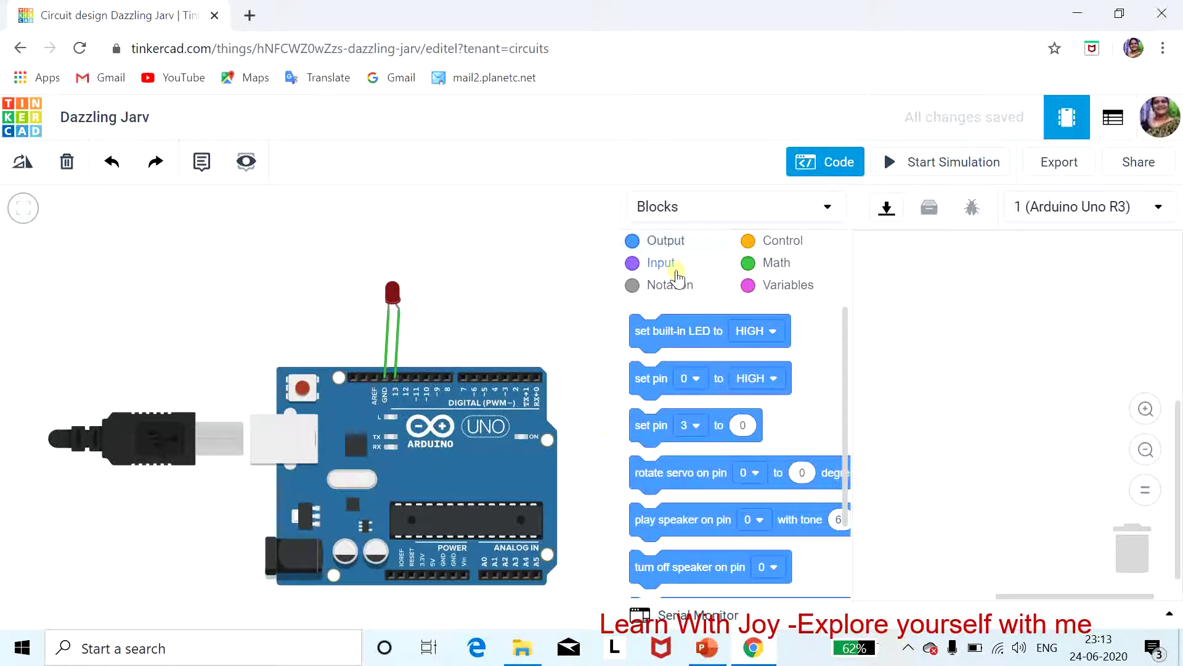
pyautogui.click(669, 239)
pyautogui.moveTo(705, 385); pyautogui.dragTo(978, 330)
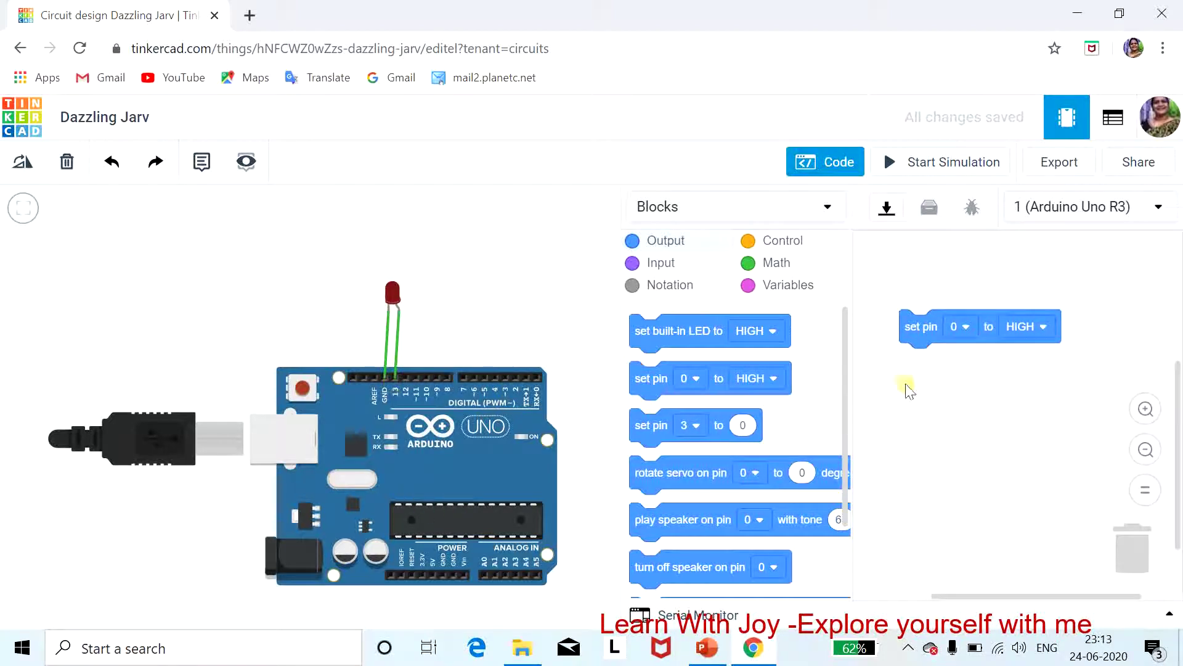
pyautogui.click(970, 329)
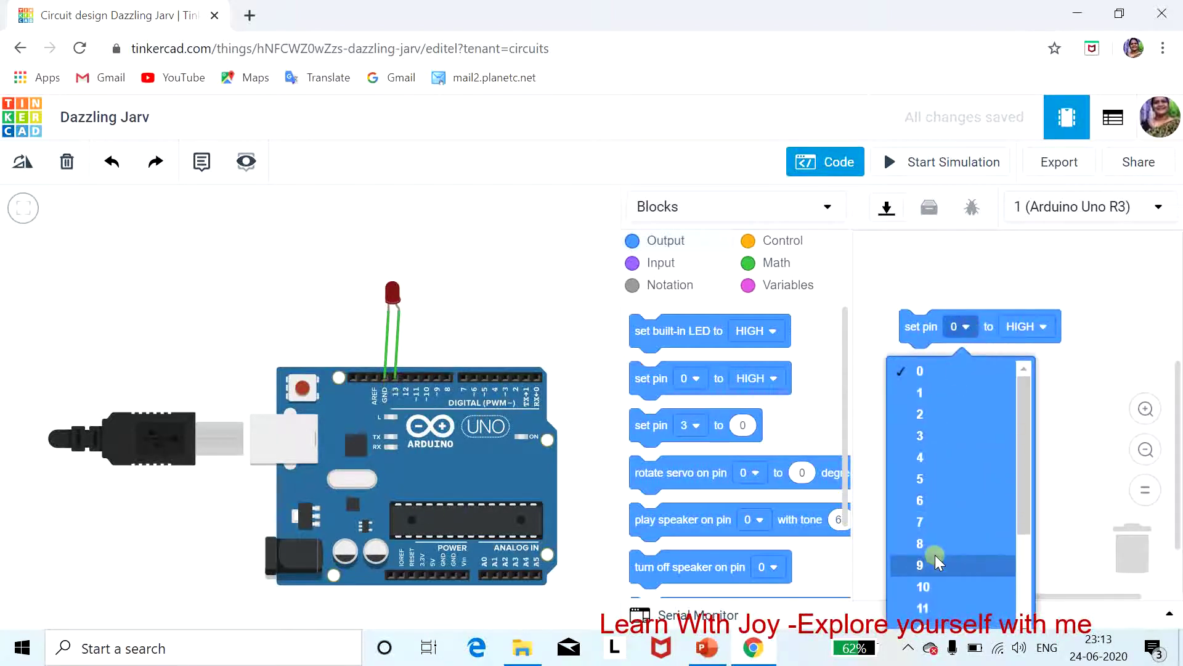
pyautogui.scroll(-3, 1018, 516)
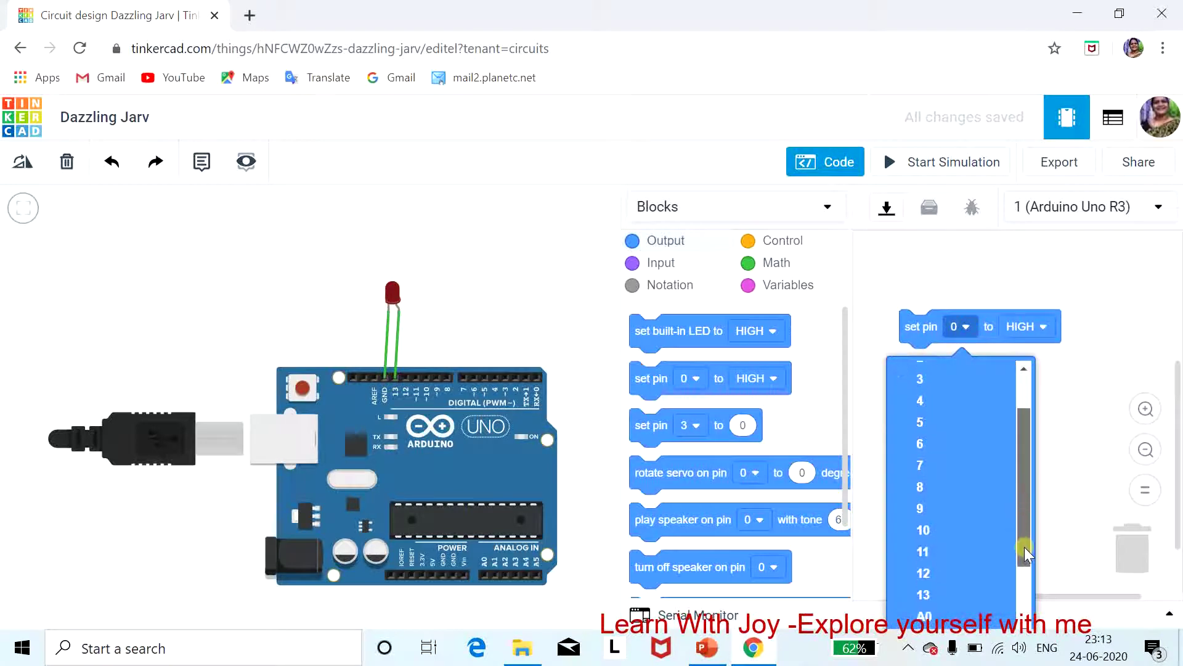
pyautogui.click(914, 589)
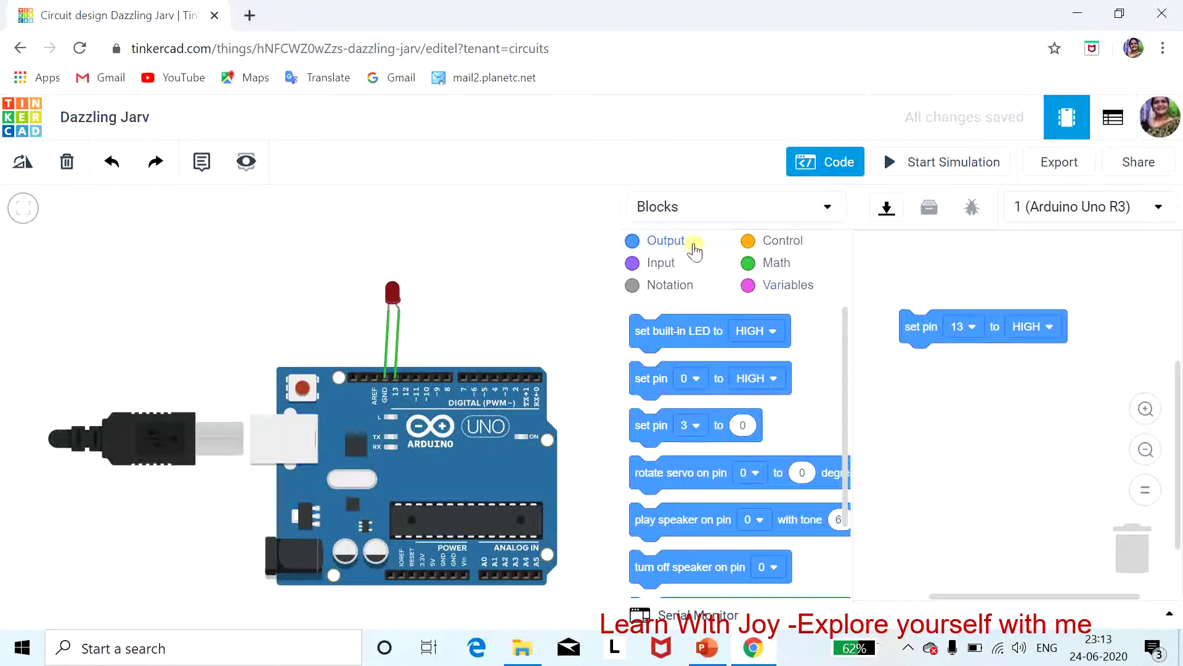
# Attach a 1-second wait below the pin block and append a duplicate of both blocks underneath
pyautogui.click(787, 244)
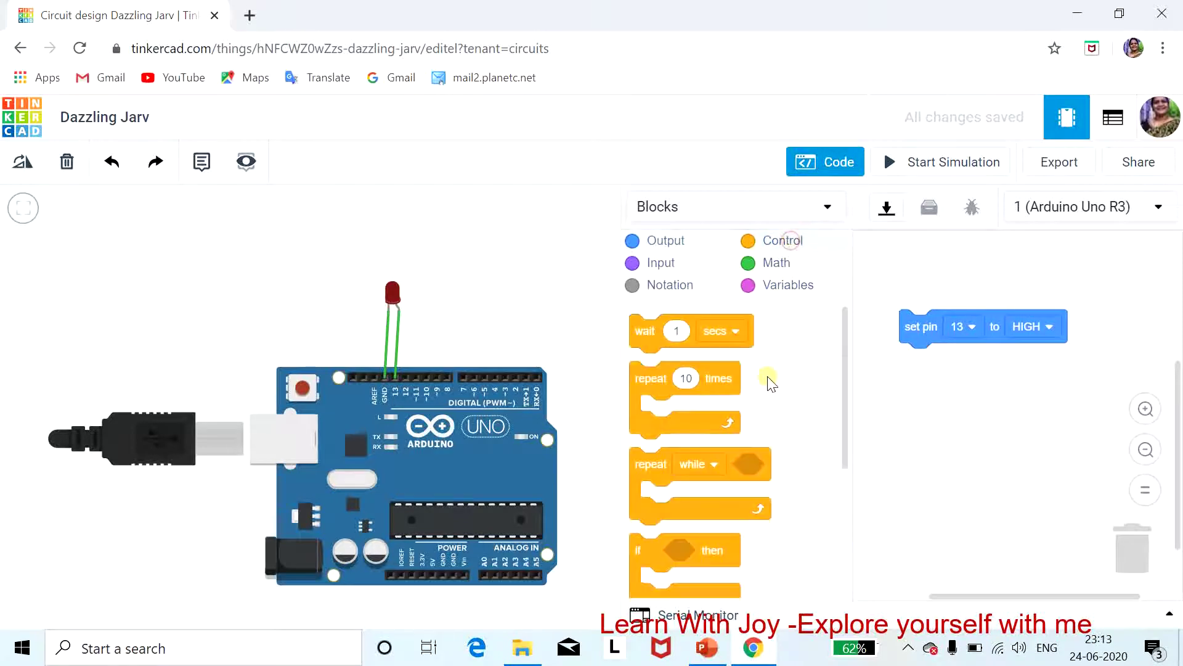
pyautogui.moveTo(701, 332); pyautogui.dragTo(968, 359)
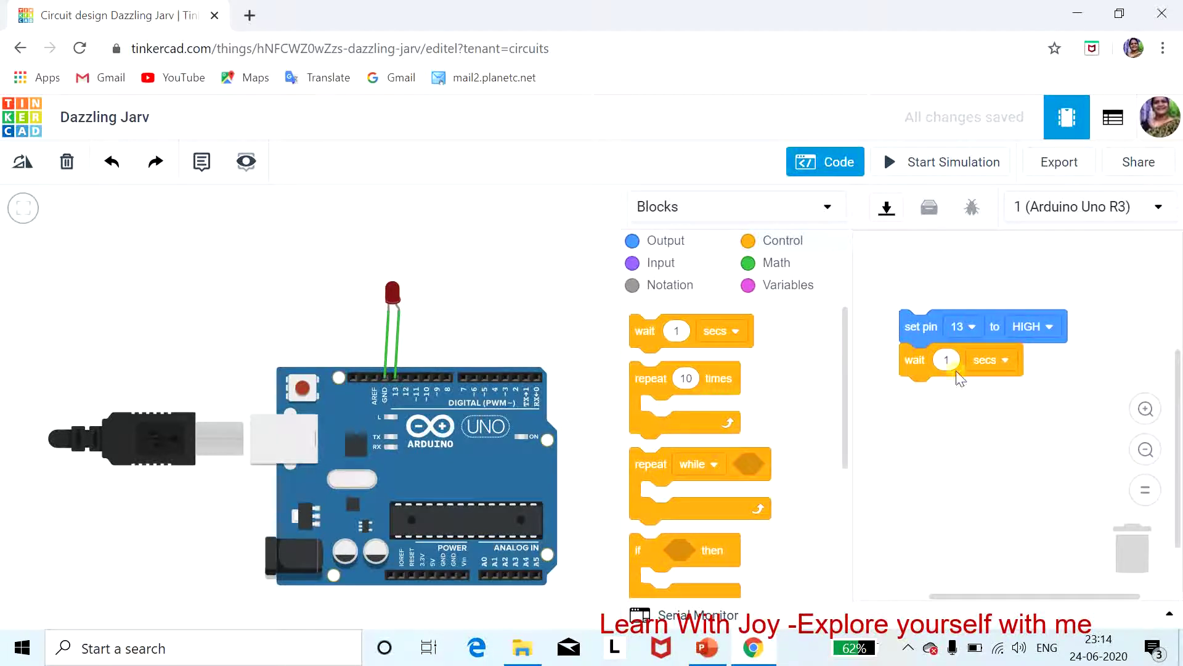
pyautogui.rightClick(947, 327)
pyautogui.click(971, 350)
pyautogui.moveTo(971, 391); pyautogui.dragTo(900, 373)
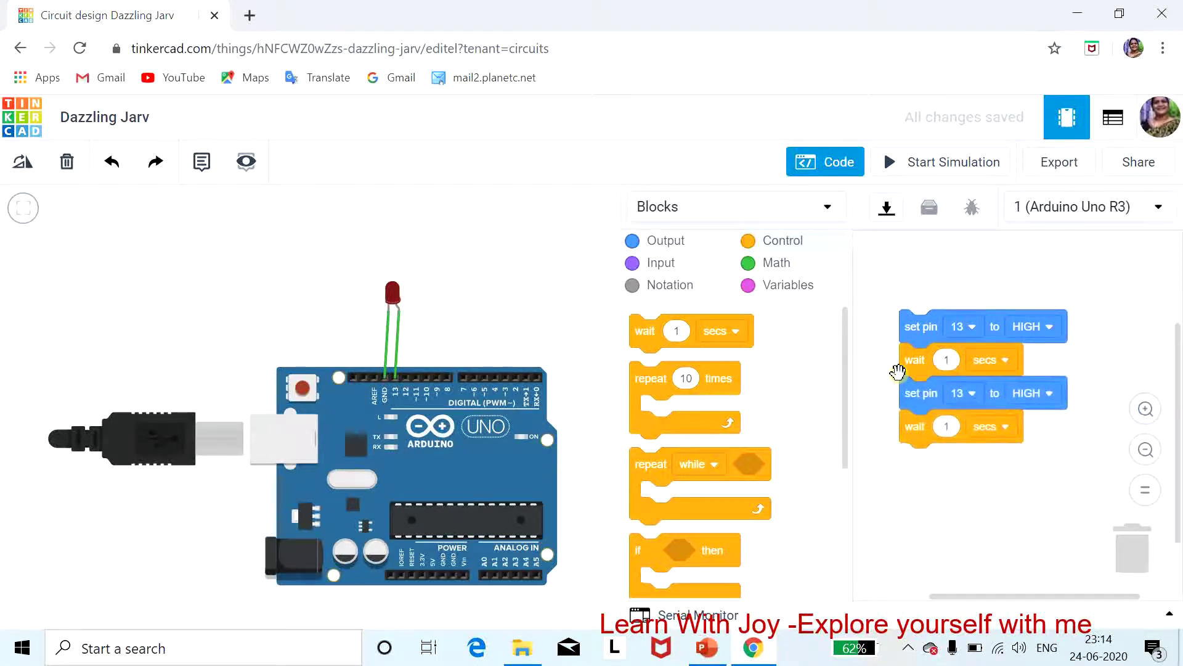
# Set the second pin 13 block to LOW
pyautogui.click(1051, 394)
pyautogui.click(1022, 458)
pyautogui.click(1015, 328)
# Start the simulation of the LED circuit and inspect the LED's properties while it runs
pyautogui.click(899, 164)
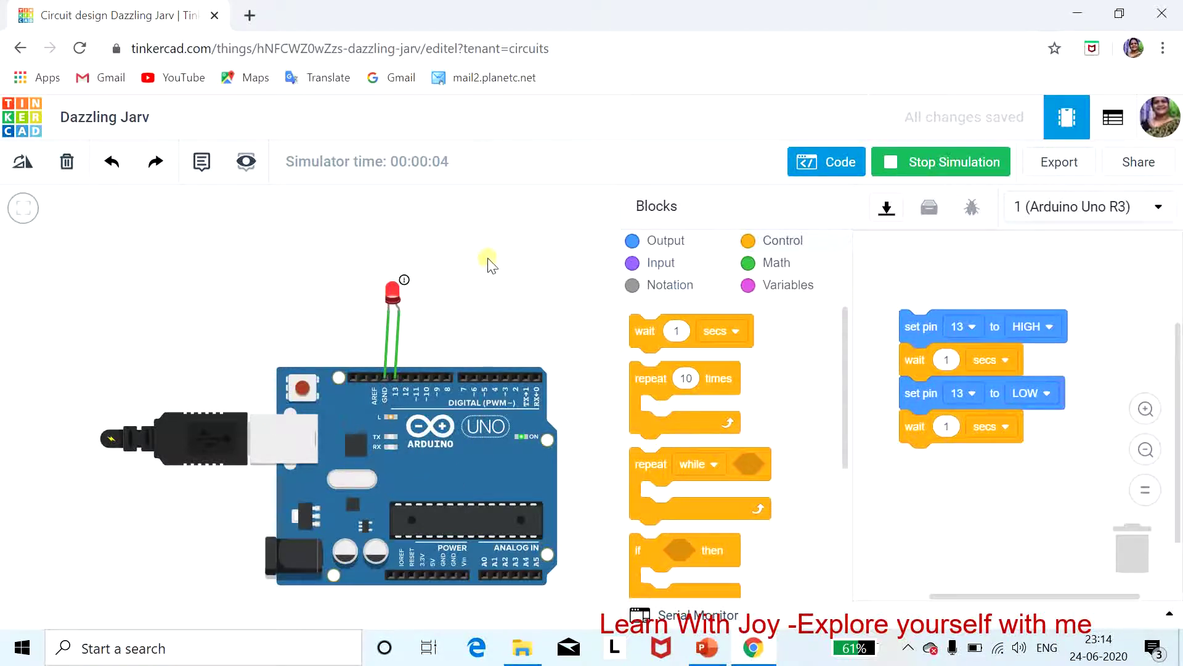
pyautogui.click(399, 297)
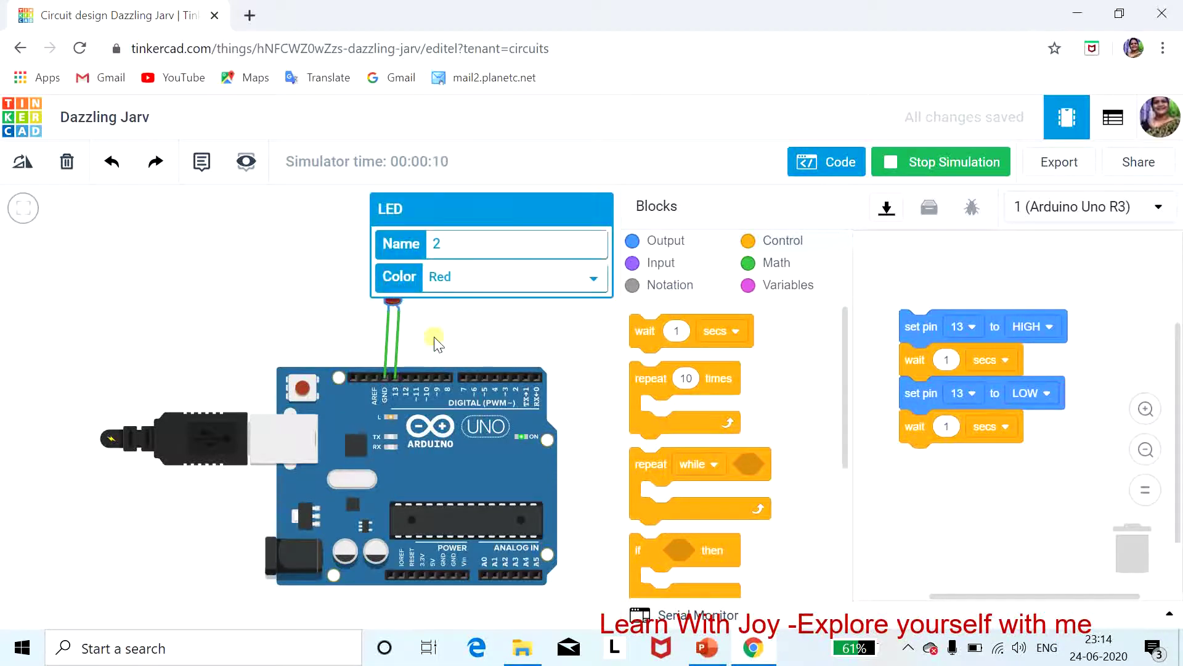
pyautogui.click(455, 340)
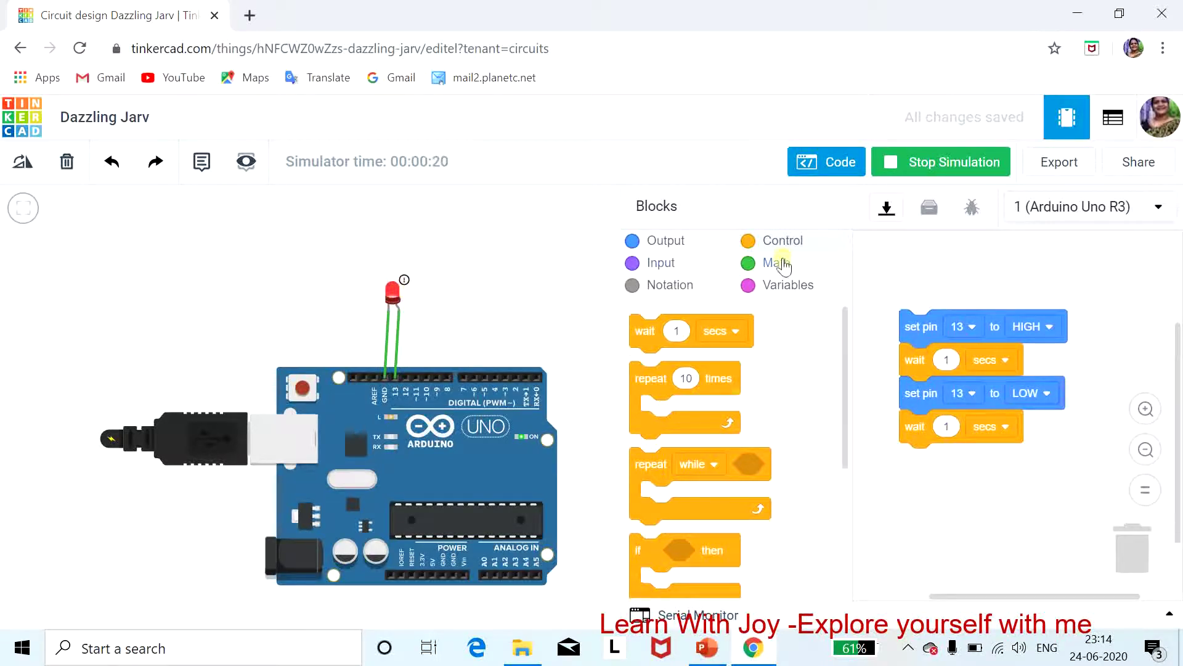
# With the simulation stopped and the code editor closed, move the LED slightly farther from the Arduino and delete its wire to pin 13
pyautogui.click(952, 163)
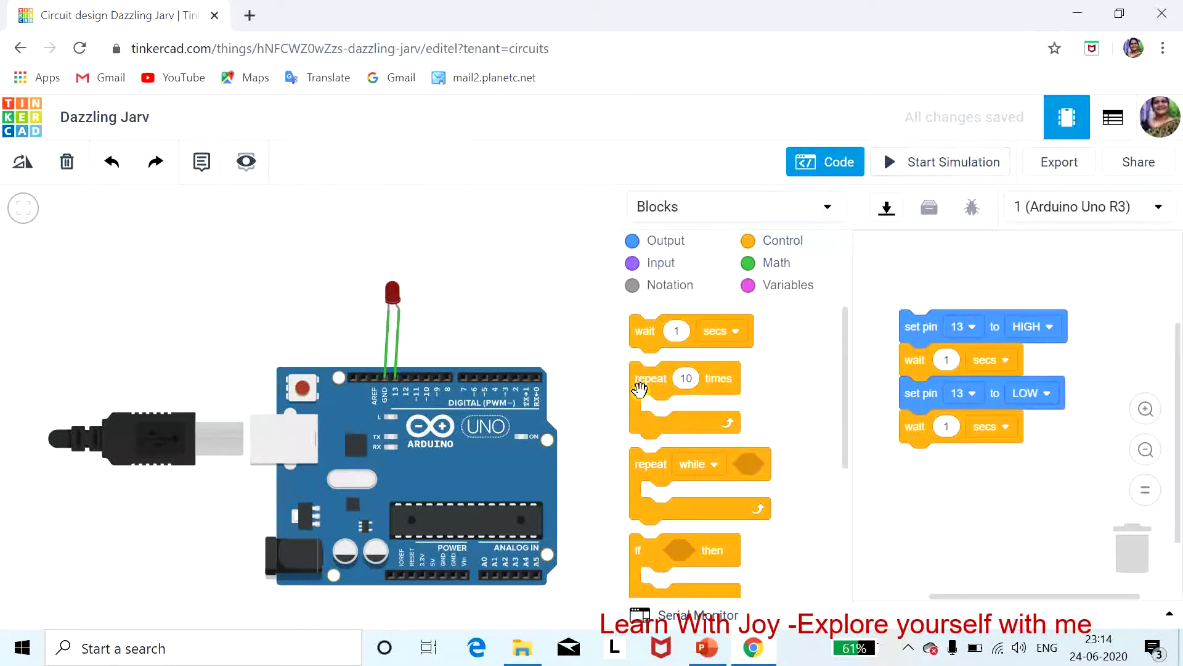
pyautogui.click(838, 163)
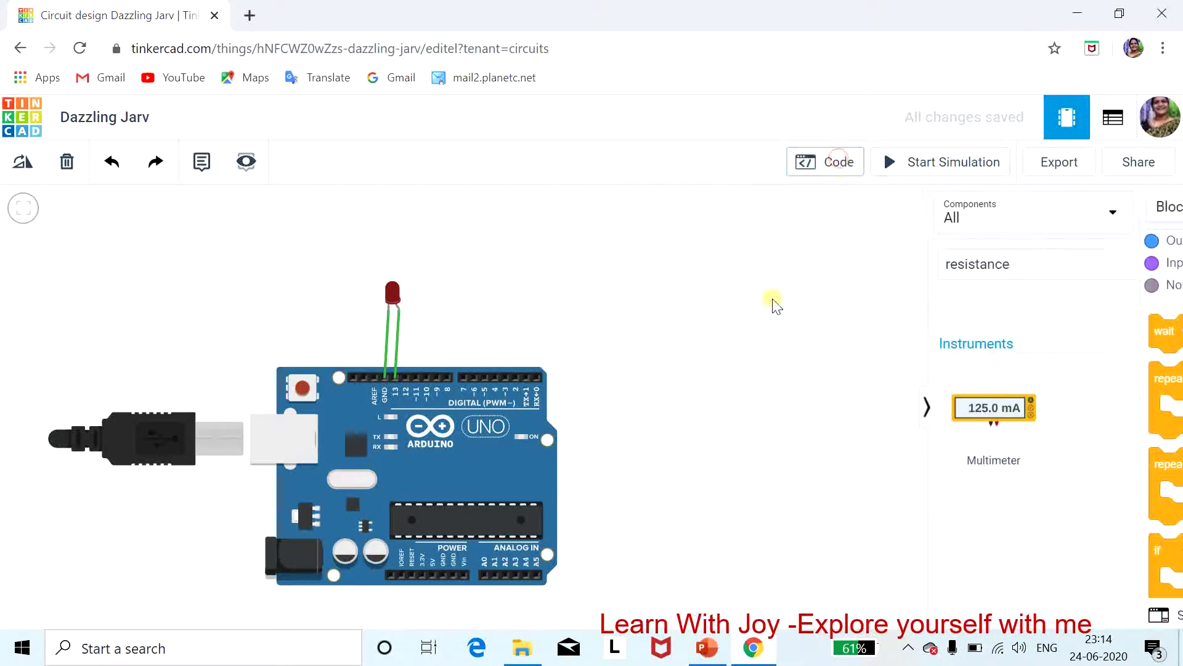
pyautogui.moveTo(396, 294); pyautogui.dragTo(393, 261)
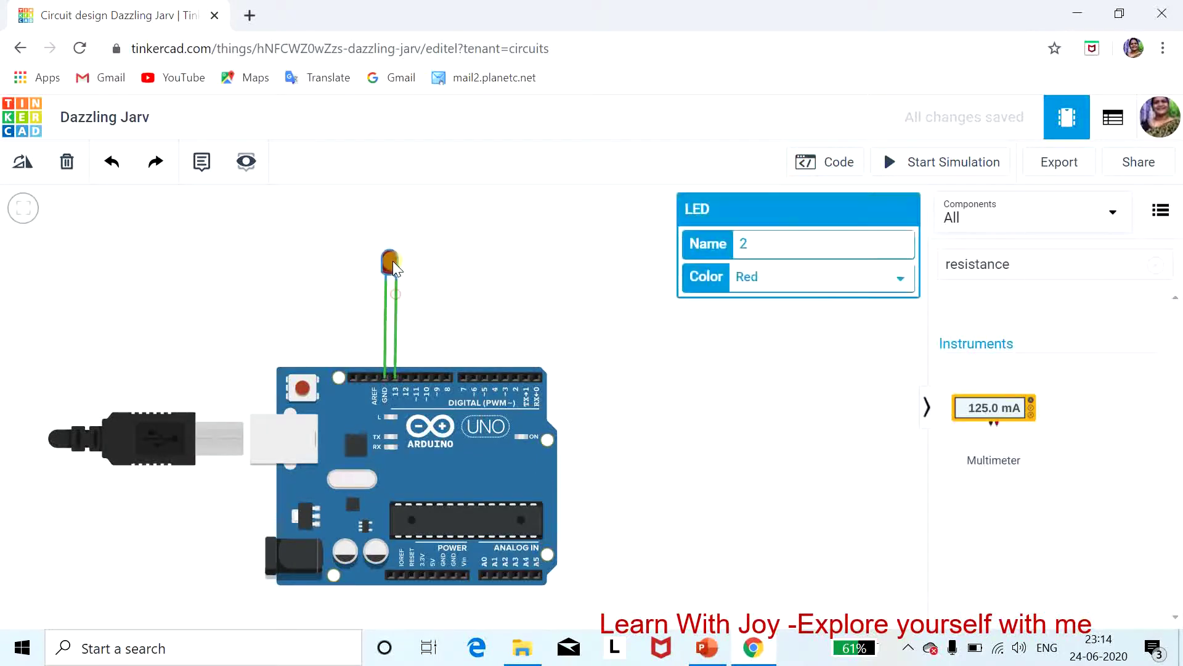
pyautogui.click(393, 298)
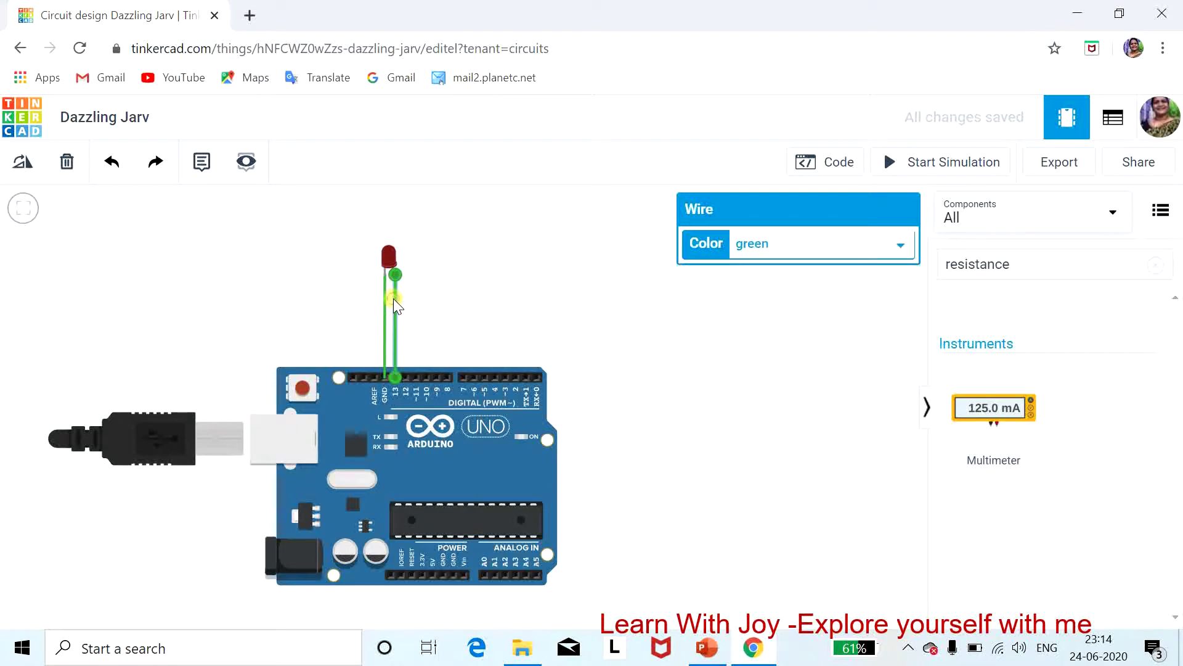
pyautogui.press('Delete')
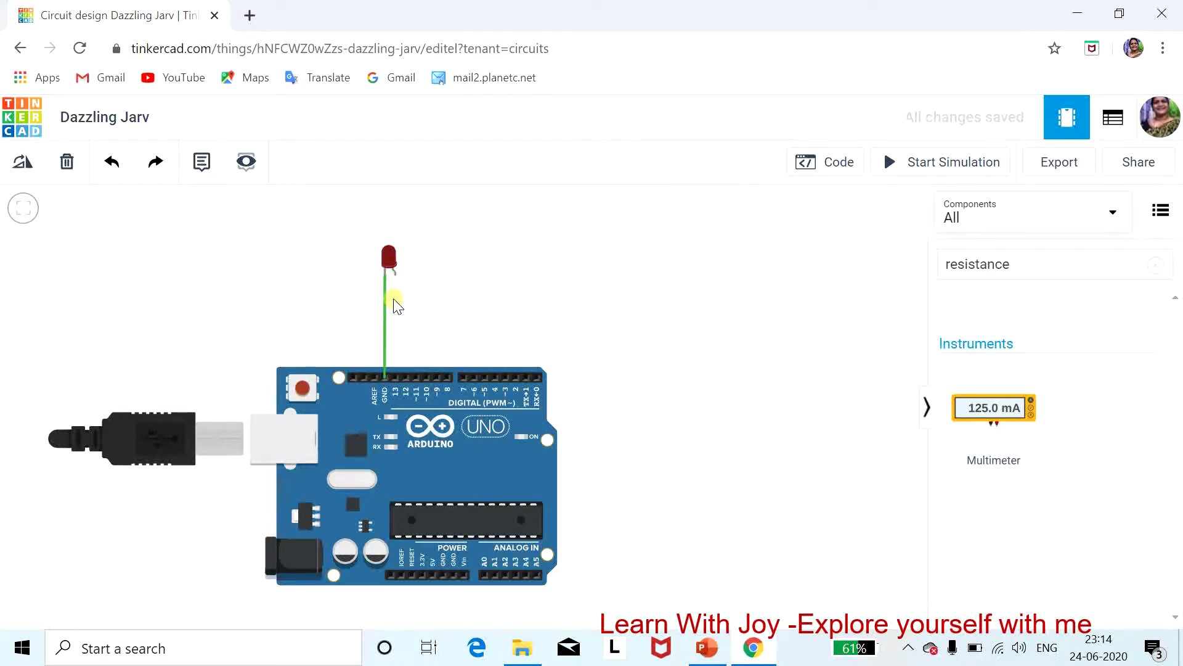
# Search the component library for "resis" and place a resistor vertically on the LED's freed leg, above pin 13
pyautogui.click(1013, 265)
pyautogui.click(1033, 262)
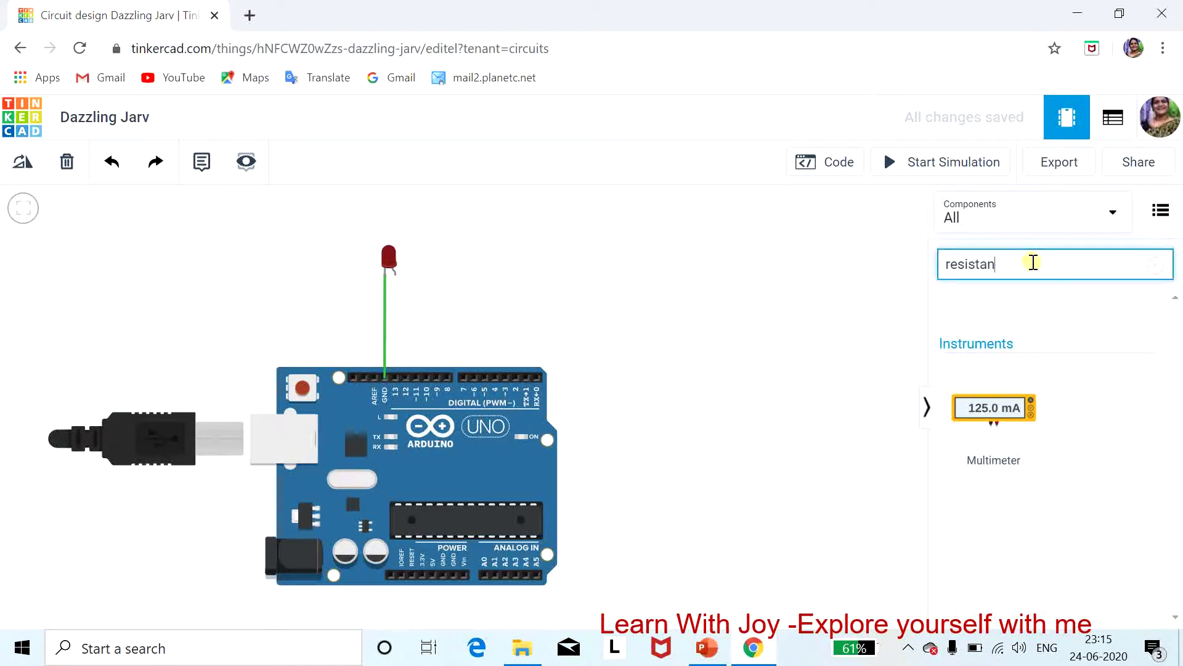
pyautogui.press('BackSpace')
pyautogui.press('BackSpace')
pyautogui.press('BackSpace')
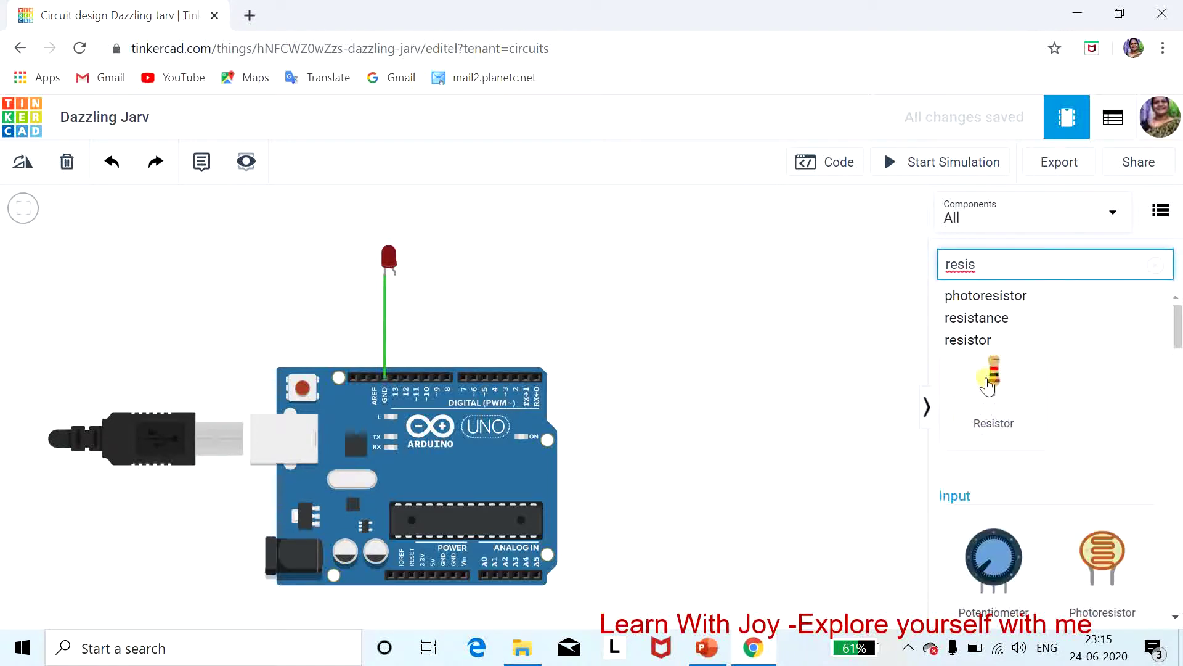
pyautogui.click(746, 335)
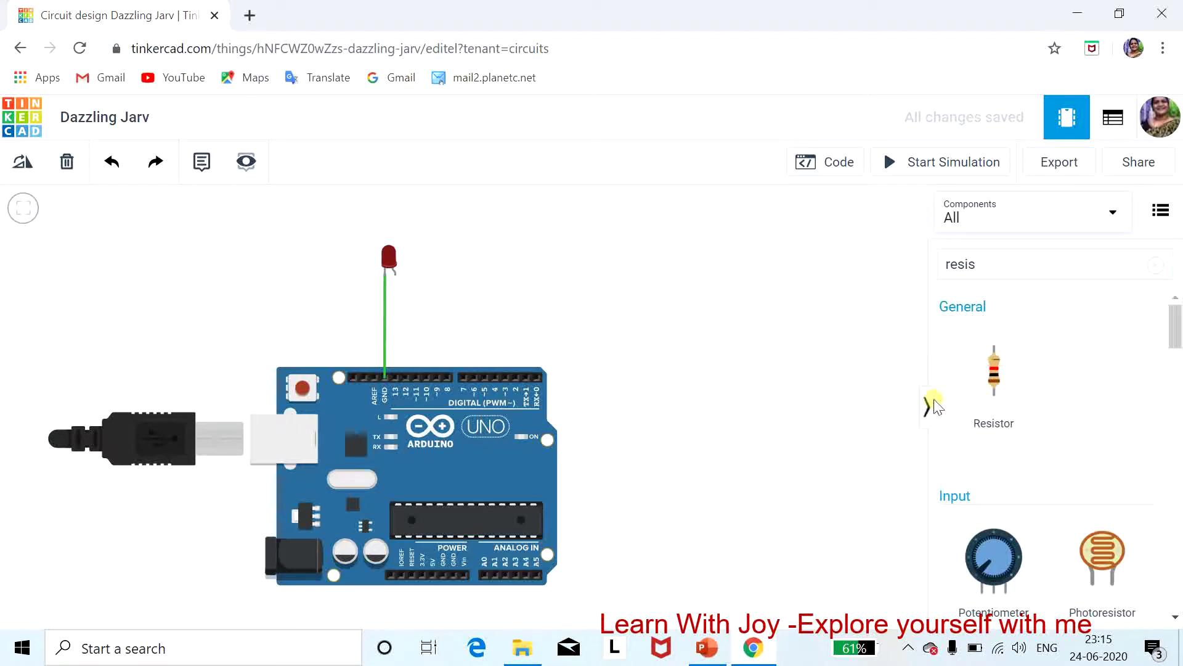
pyautogui.moveTo(994, 371); pyautogui.dragTo(399, 305)
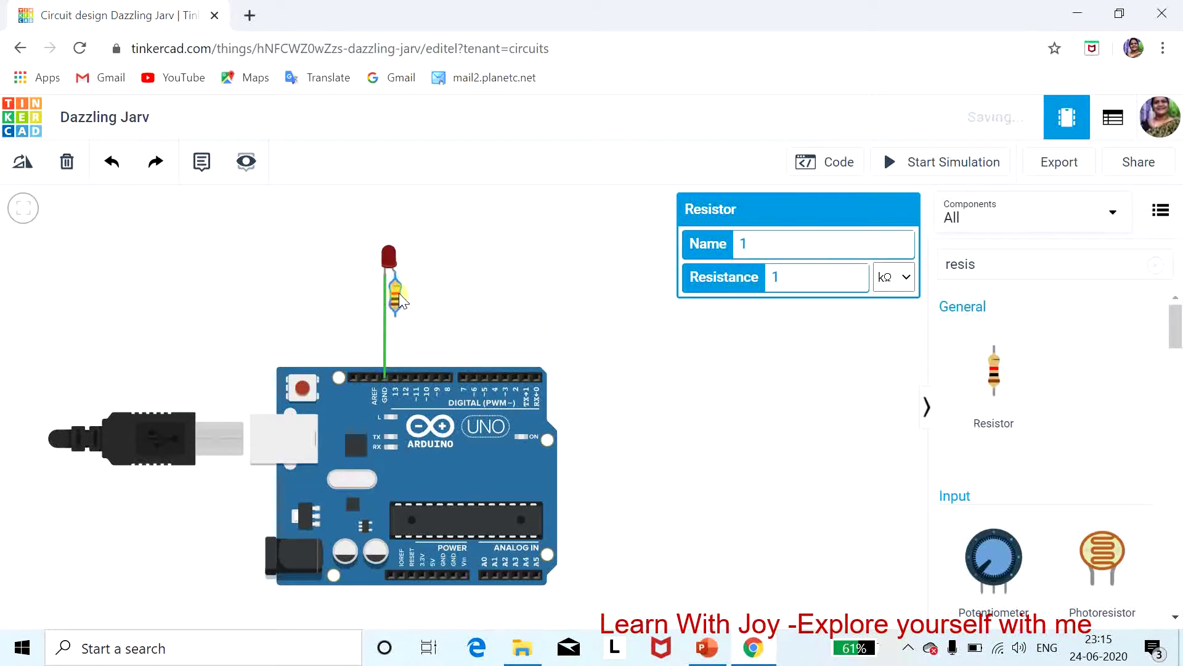
pyautogui.click(733, 351)
pyautogui.click(684, 300)
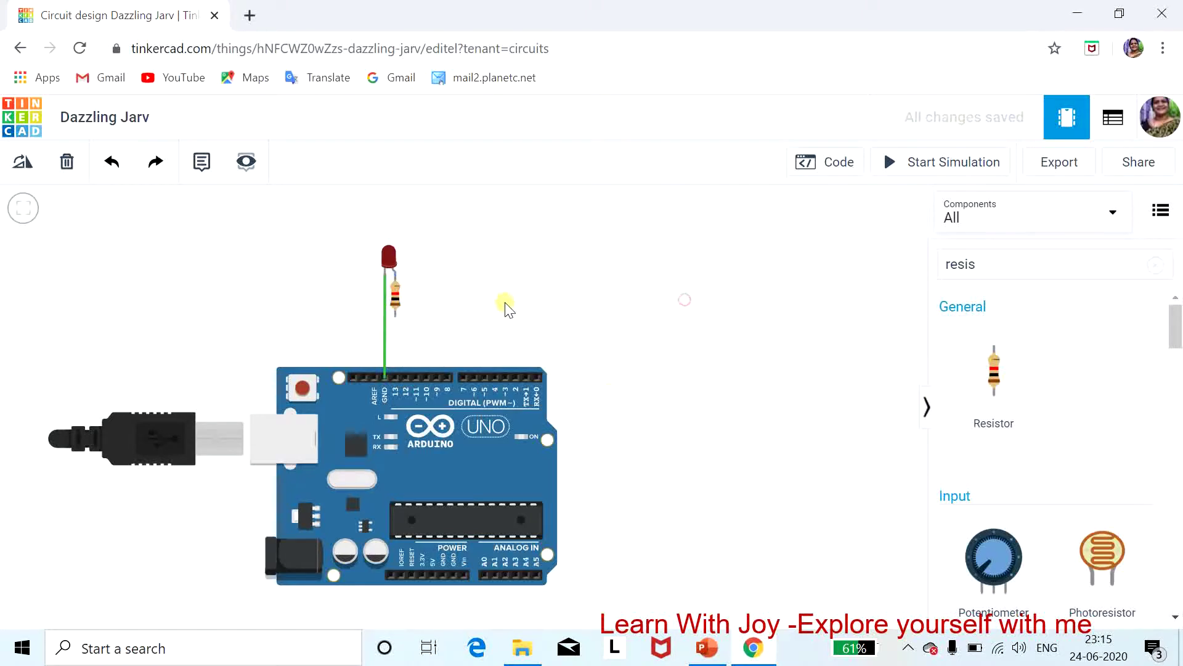
# Set the resistance of the resistor below the LED to 220 Ω
pyautogui.click(400, 303)
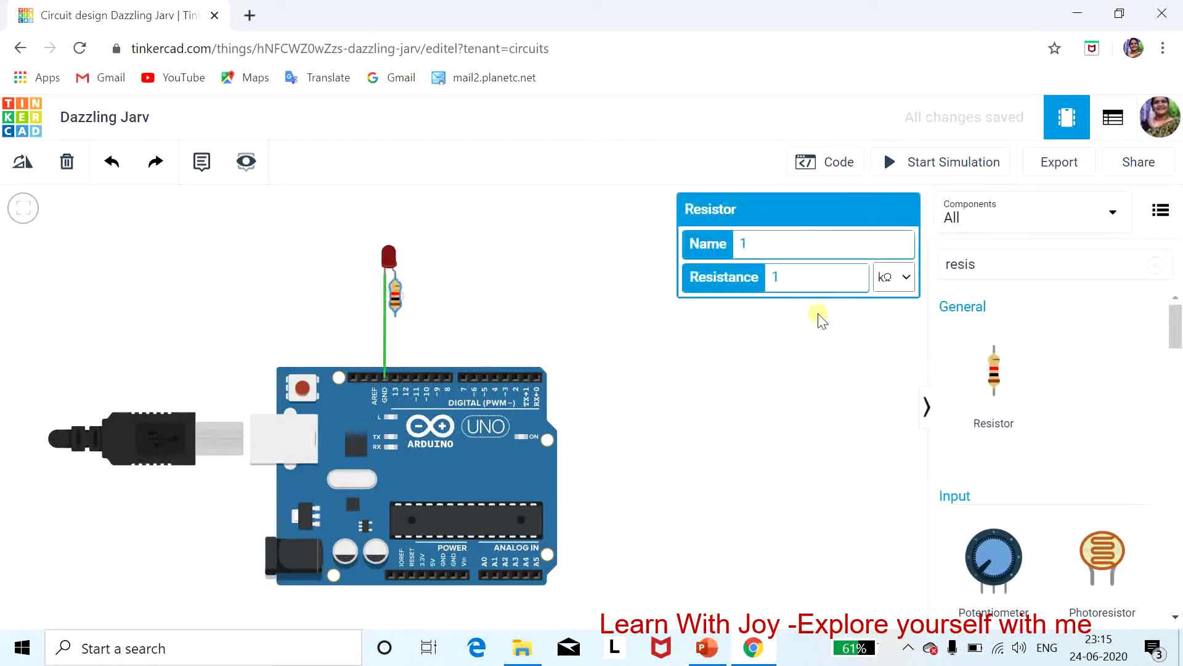
pyautogui.click(815, 280)
pyautogui.press('BackSpace')
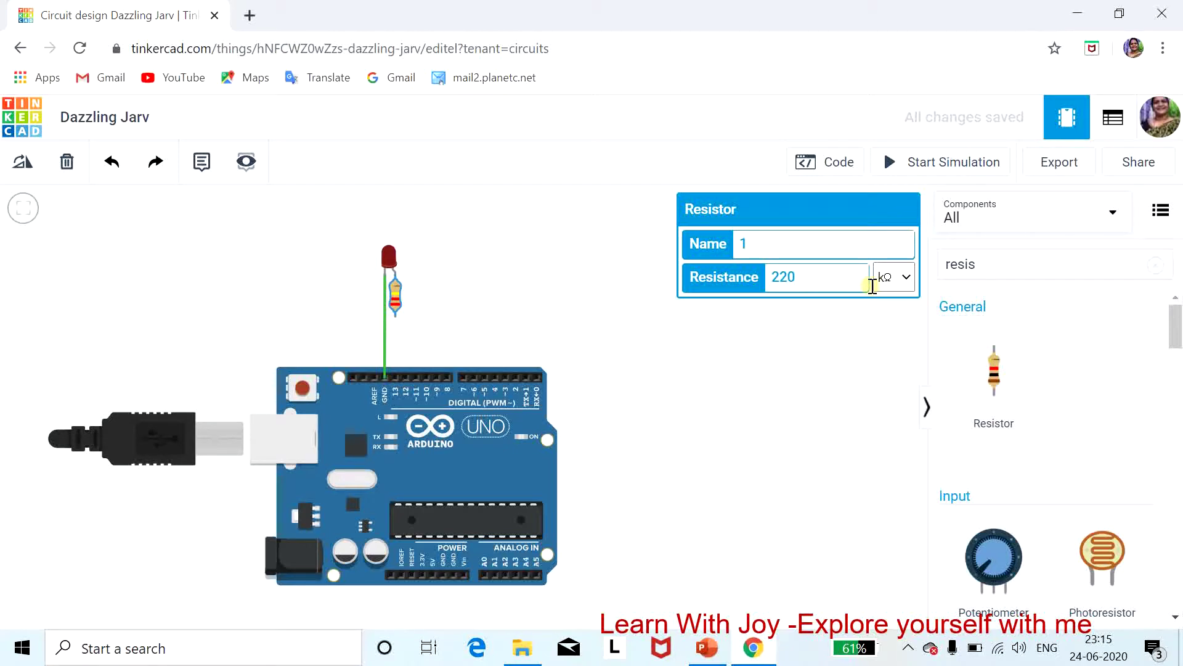
pyautogui.click(904, 277)
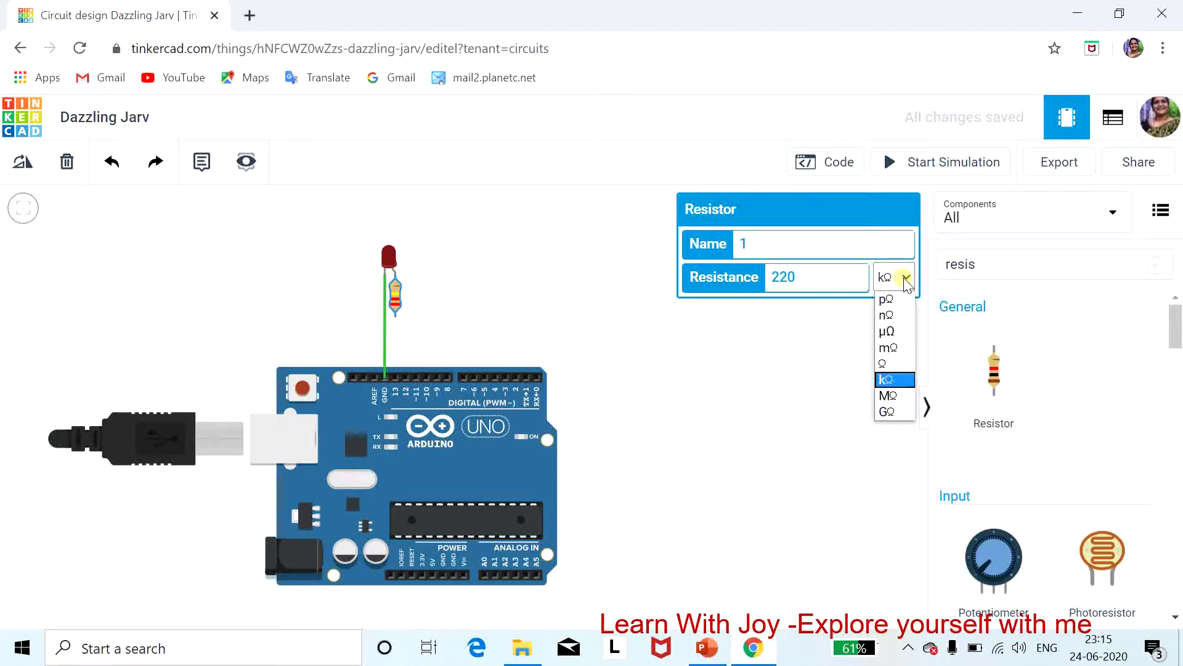
pyautogui.click(892, 364)
pyautogui.click(828, 419)
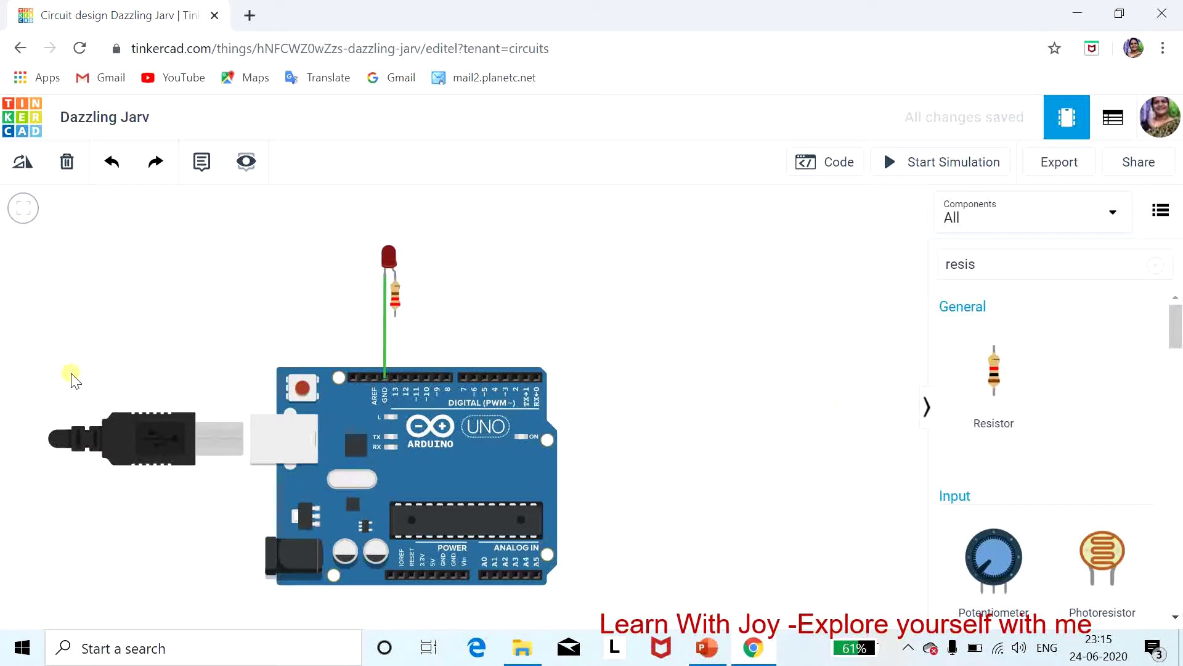
# Wire the resistor's free lower end to the Arduino's pin 13 and start the simulation
pyautogui.click(395, 320)
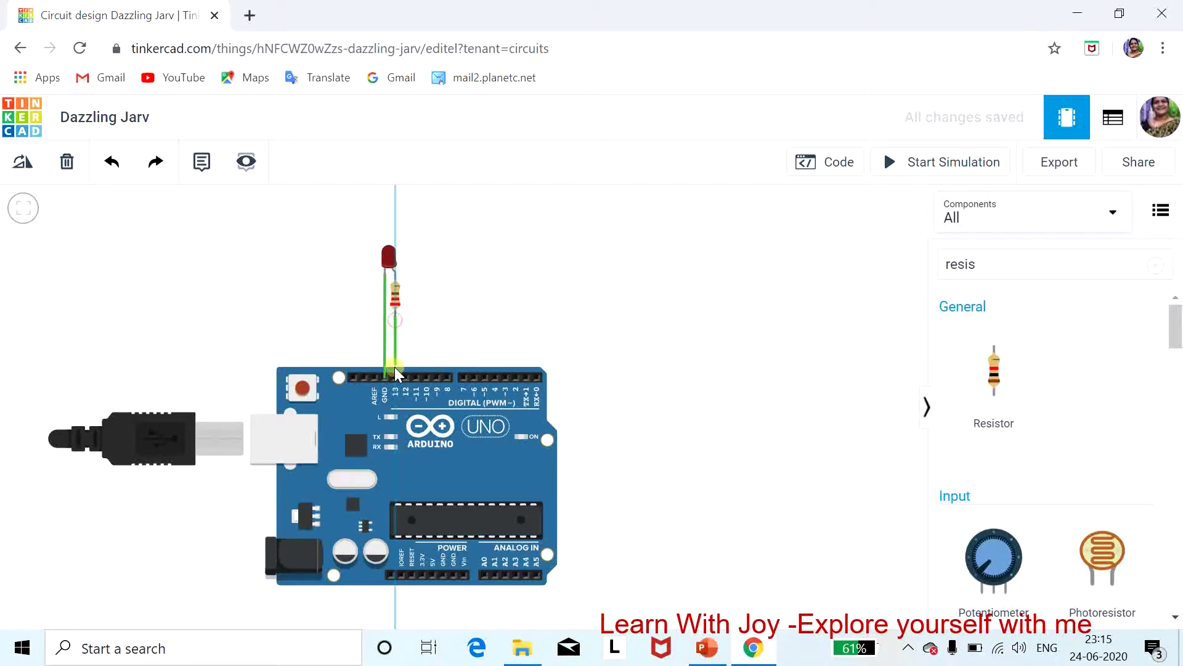
pyautogui.click(390, 375)
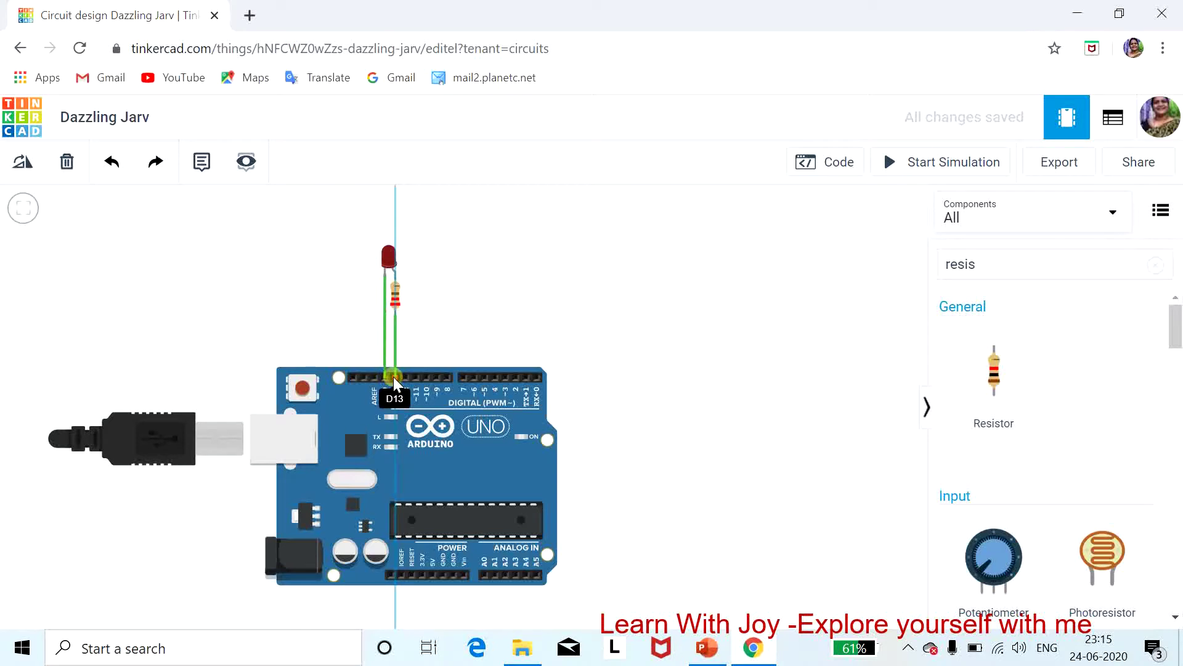
pyautogui.click(726, 496)
pyautogui.click(899, 165)
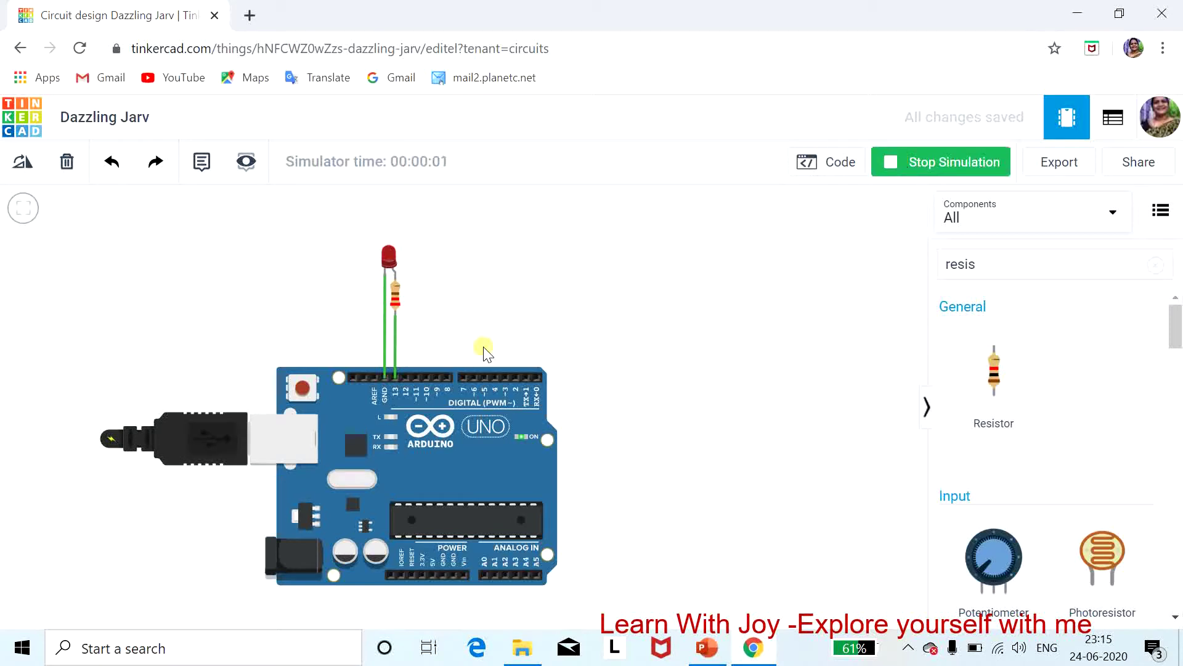